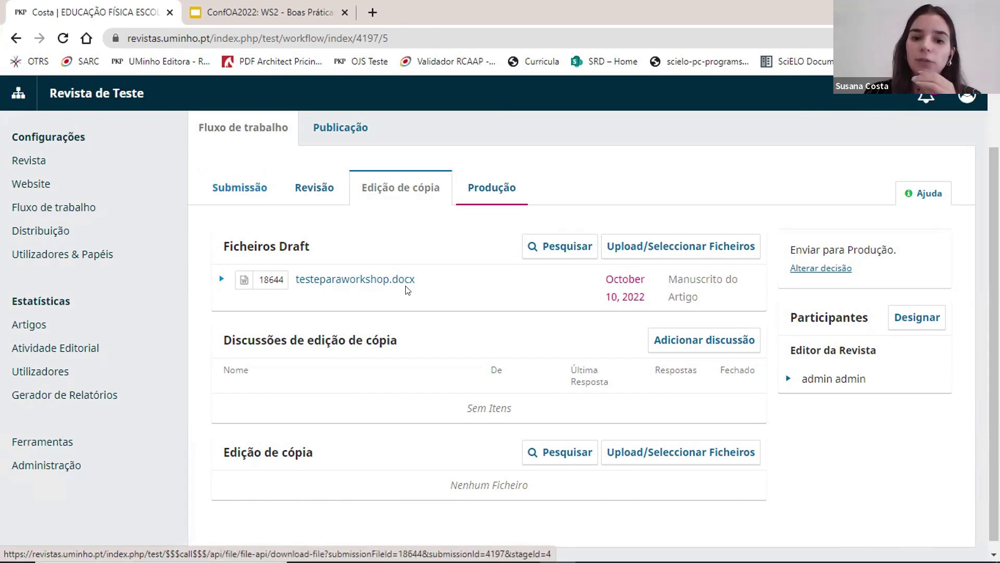
# Convert the draft file testeparaworkshop.docx to JATS XML and open testeparaworkshop.xml for editing with Texture.
pyautogui.click(218, 279)
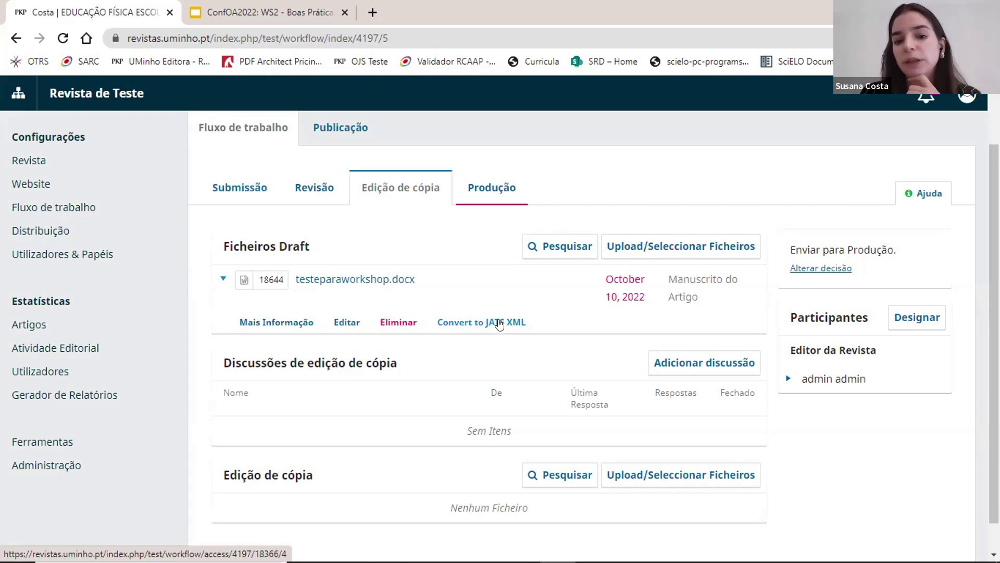
pyautogui.moveTo(499, 324); pyautogui.dragTo(495, 317)
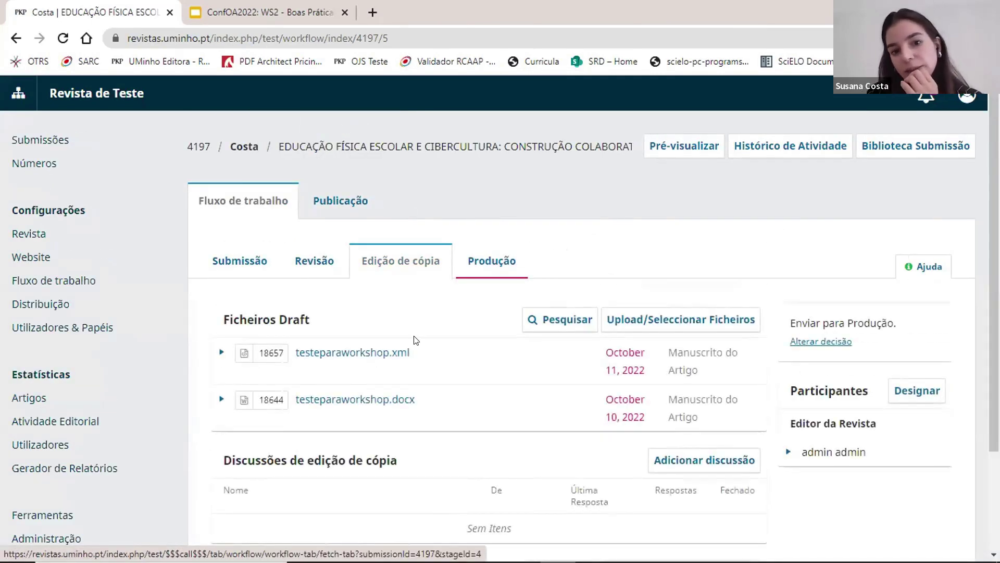
pyautogui.scroll(-2, 415, 339)
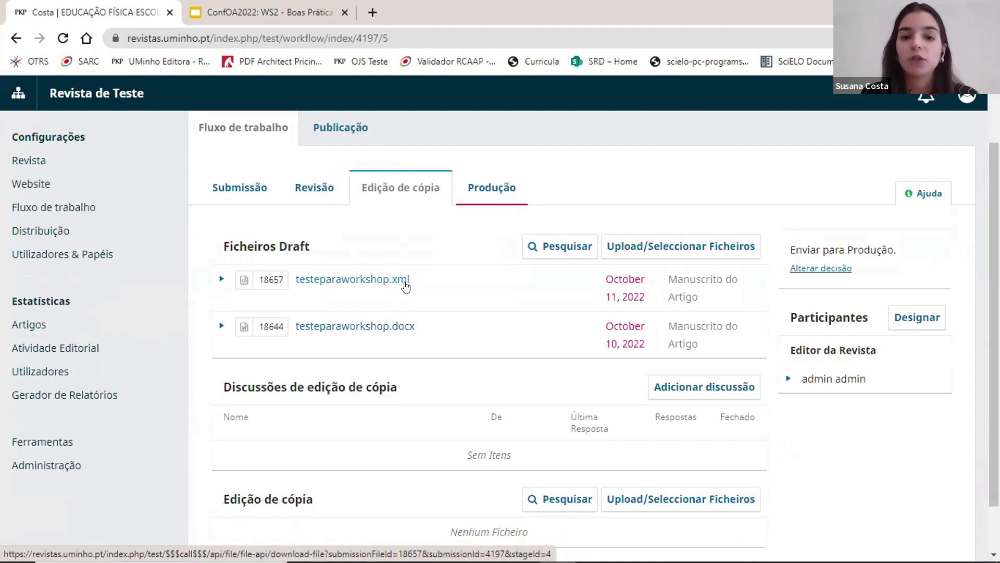
pyautogui.click(220, 280)
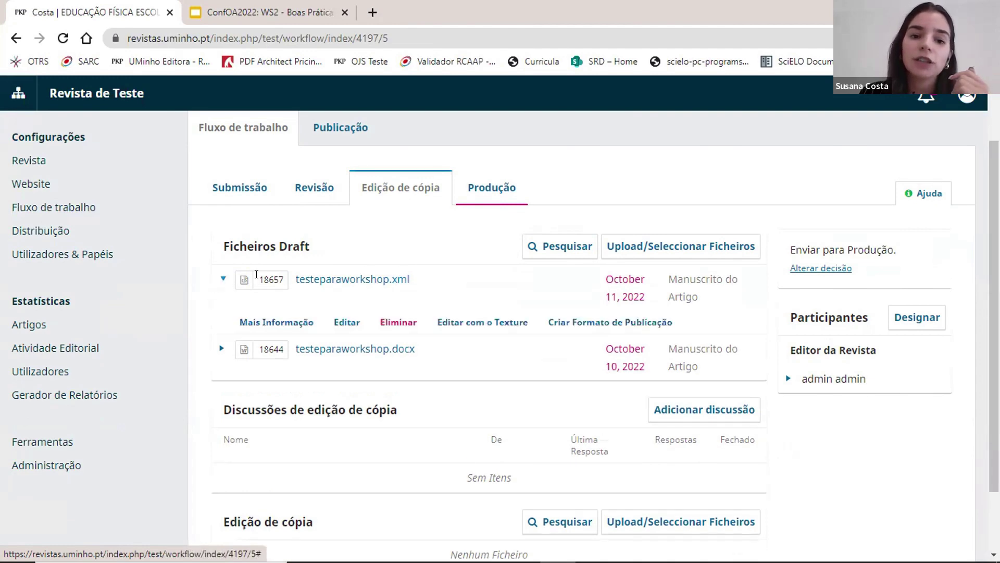
pyautogui.click(499, 323)
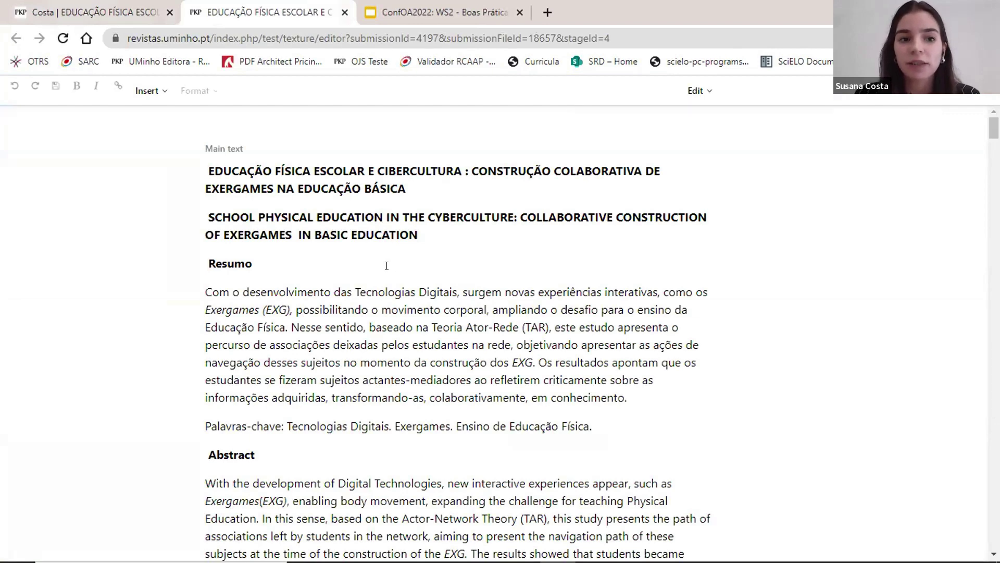
# Delete the Portuguese title at the start of the main text, including its empty paragraph.
pyautogui.click(159, 91)
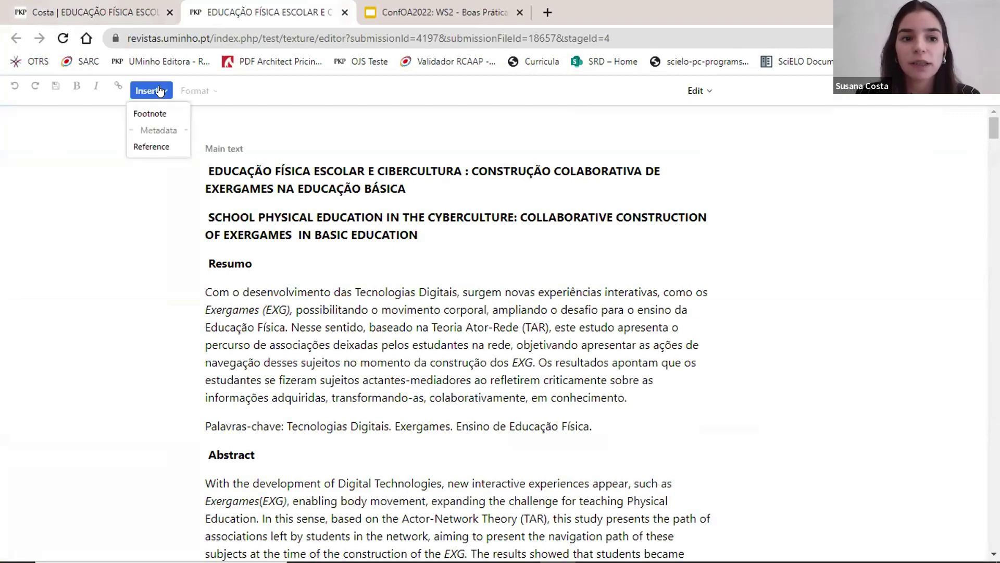
pyautogui.click(257, 174)
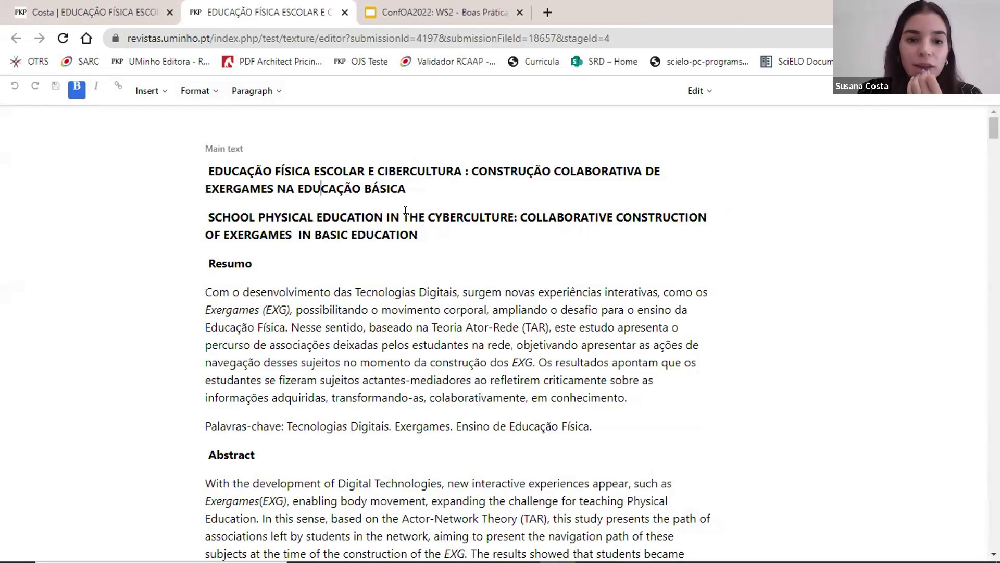
pyautogui.scroll(-3, 432, 294)
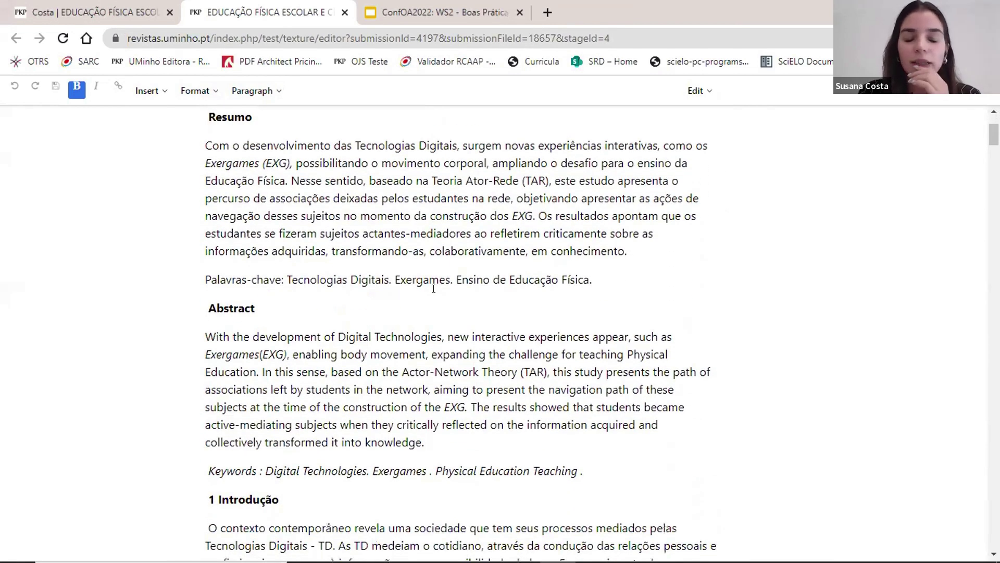
pyautogui.scroll(3, 434, 288)
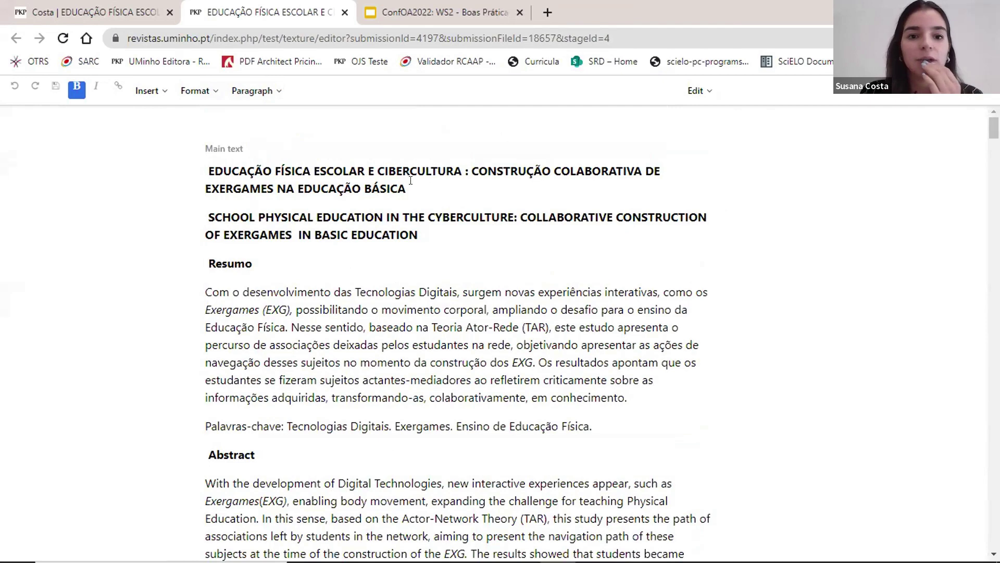
pyautogui.moveTo(414, 188); pyautogui.dragTo(209, 169)
pyautogui.press('BackSpace')
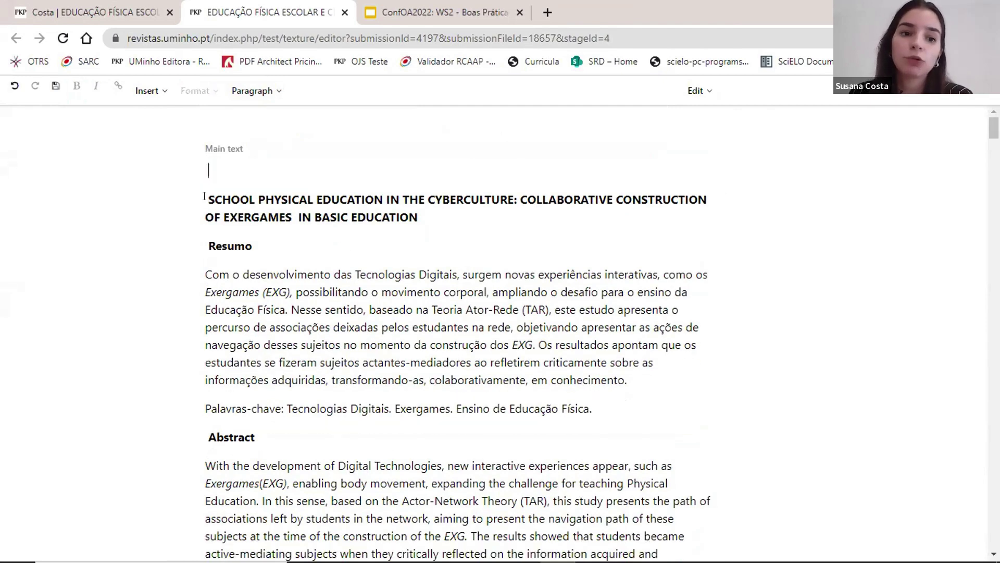
pyautogui.press('Delete')
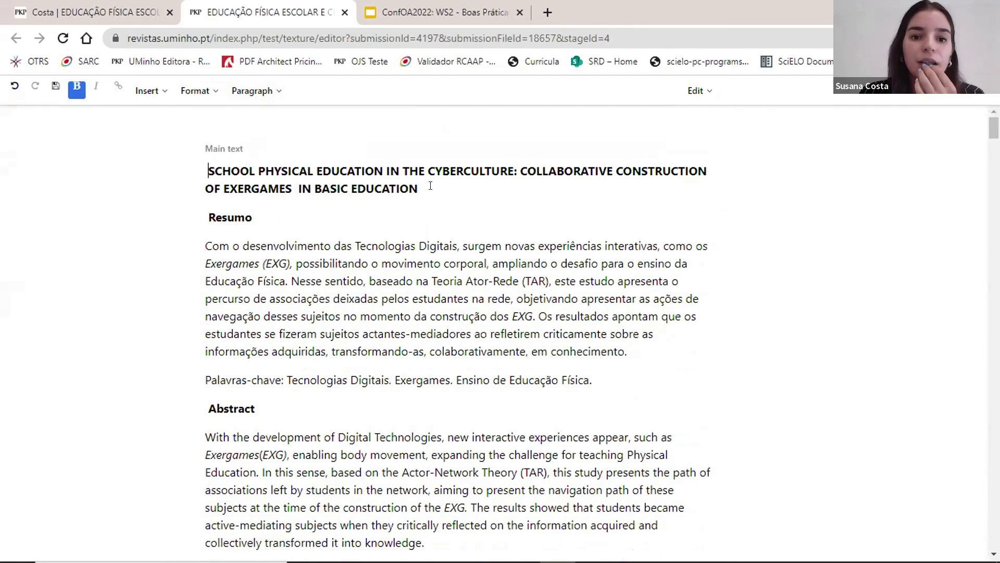
# Format the "Resumo" line as Heading 1.
pyautogui.doubleClick(228, 214)
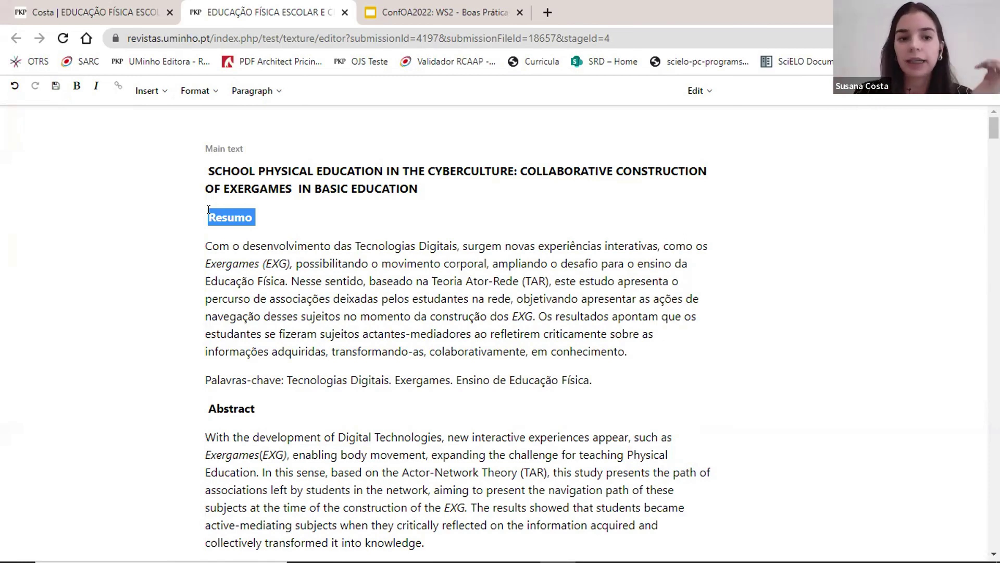
pyautogui.click(216, 213)
pyautogui.doubleClick(217, 213)
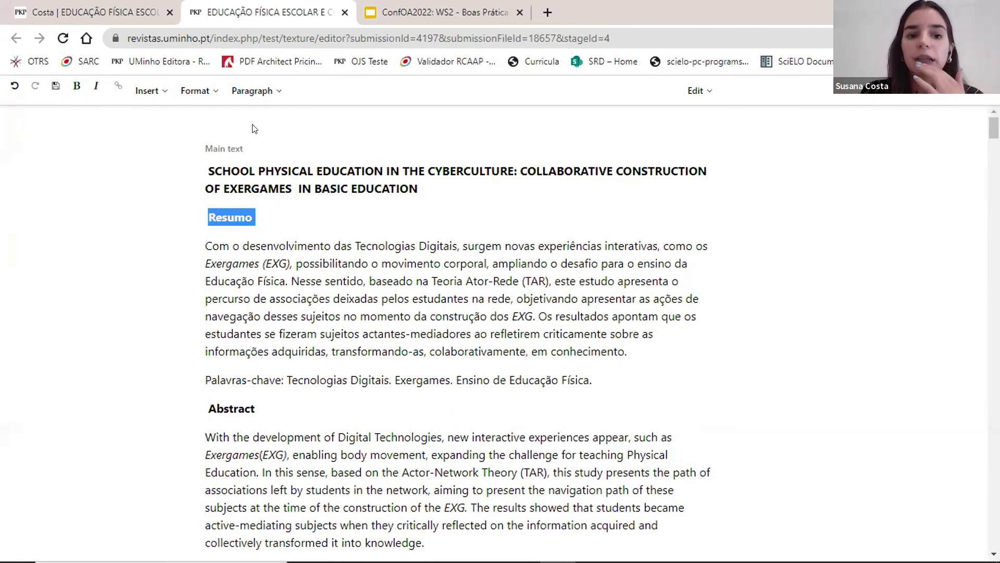
pyautogui.click(251, 94)
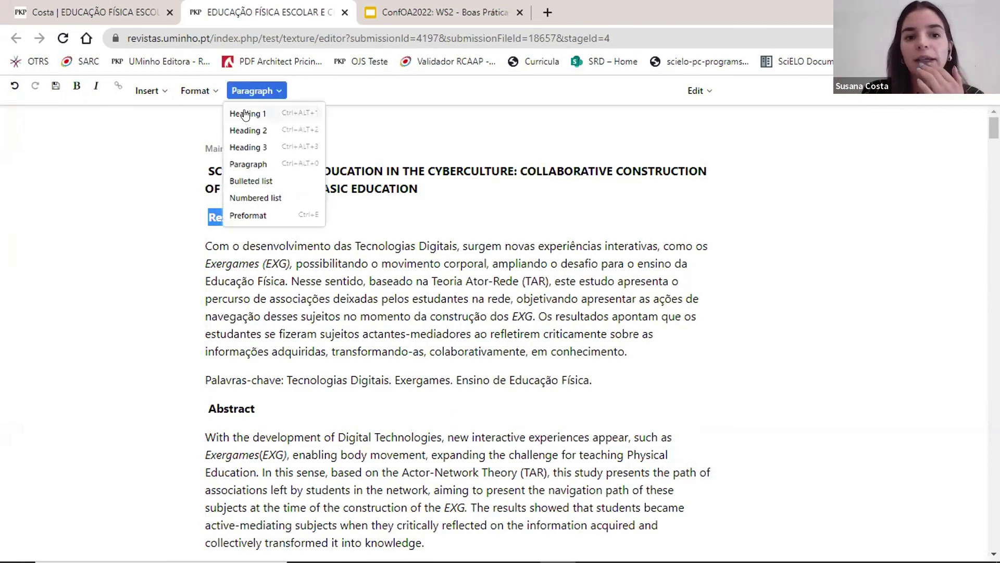
pyautogui.click(245, 111)
pyautogui.click(285, 216)
# Make the "Palavras-chave:" label below the Portuguese abstract bold.
pyautogui.scroll(-1, 212, 315)
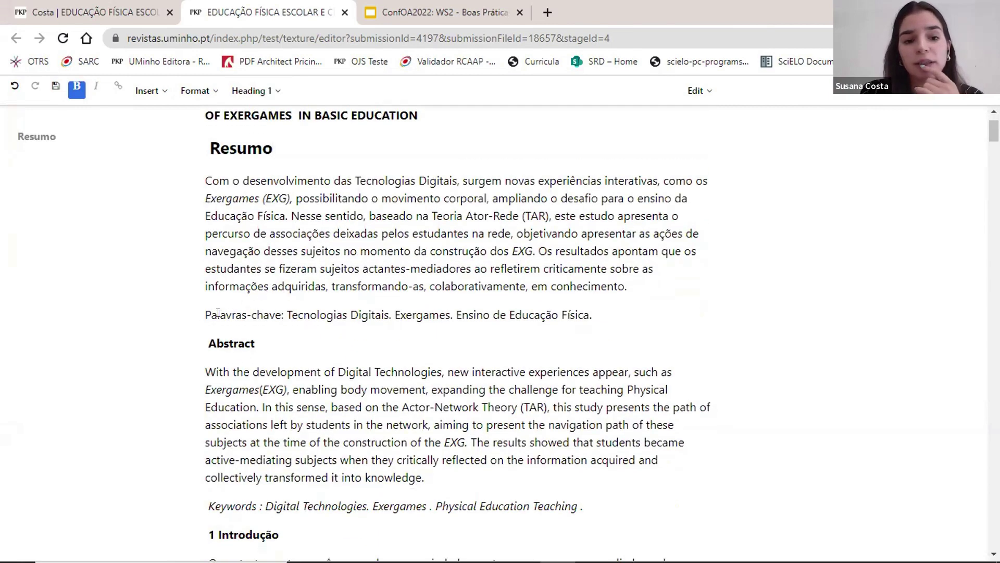
pyautogui.moveTo(207, 314); pyautogui.dragTo(284, 315)
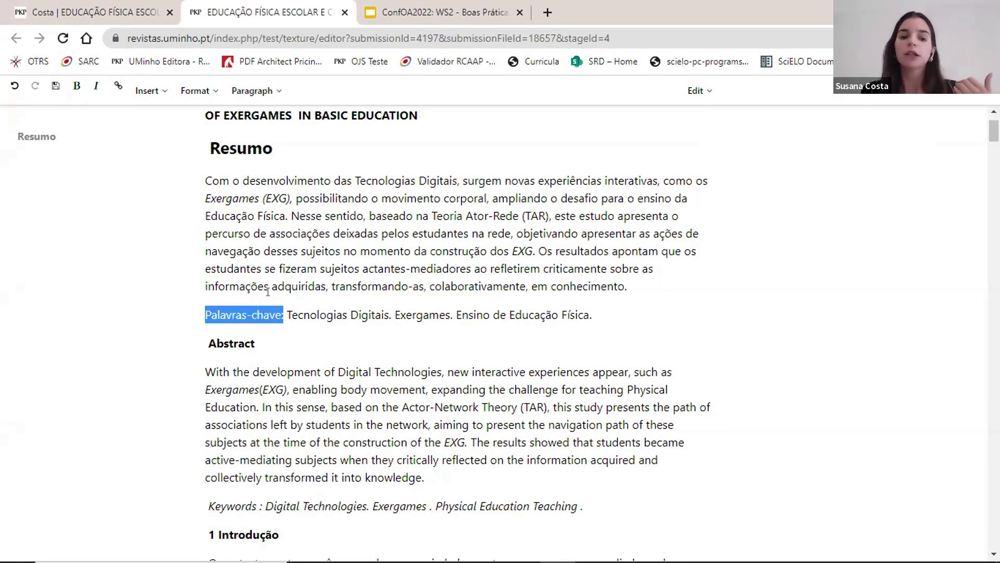
pyautogui.click(77, 86)
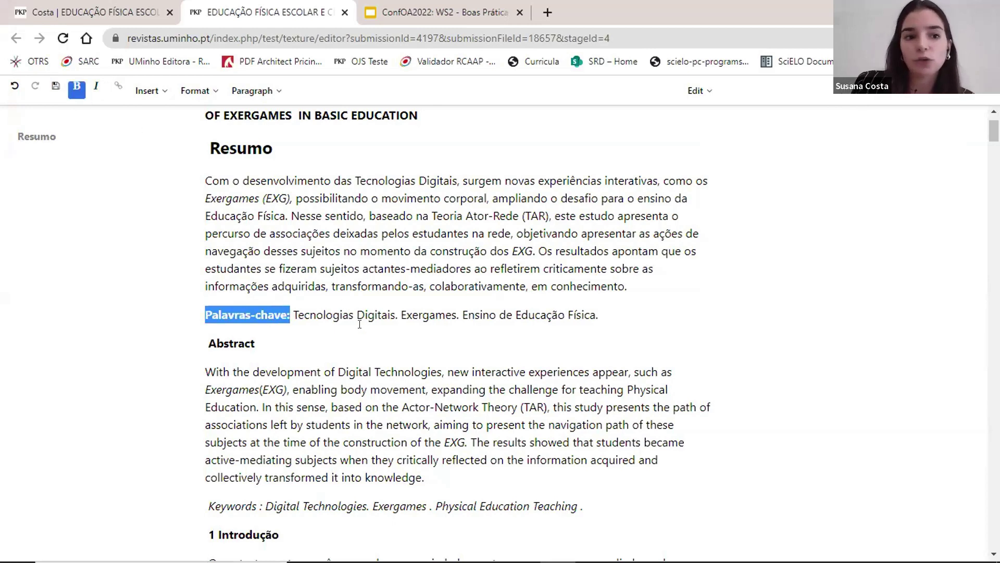
pyautogui.click(359, 323)
# Format the "Abstract" line as Heading 1 and remove its leading space.
pyautogui.scroll(-1, 299, 292)
pyautogui.moveTo(275, 269); pyautogui.dragTo(206, 270)
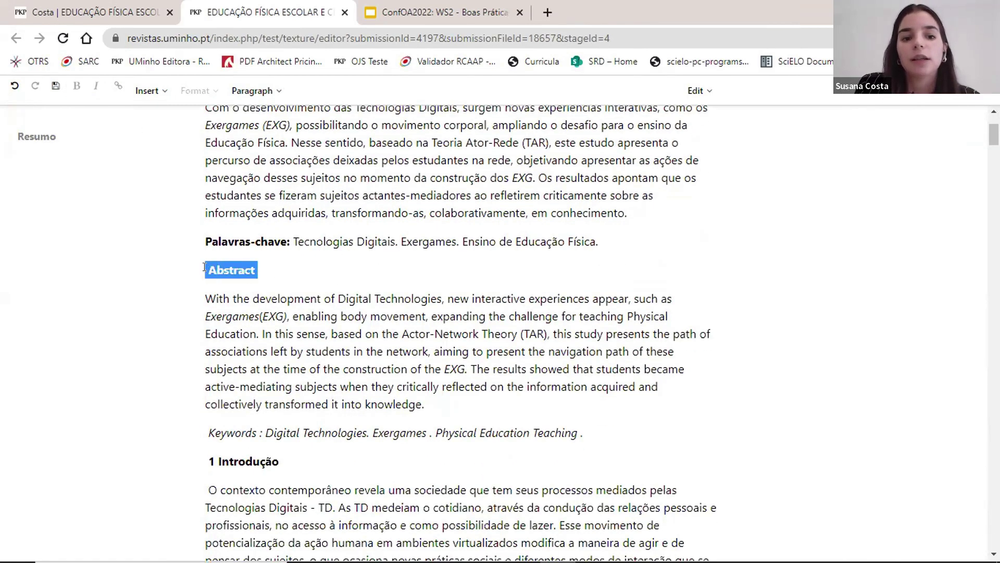
pyautogui.click(246, 93)
pyautogui.click(252, 110)
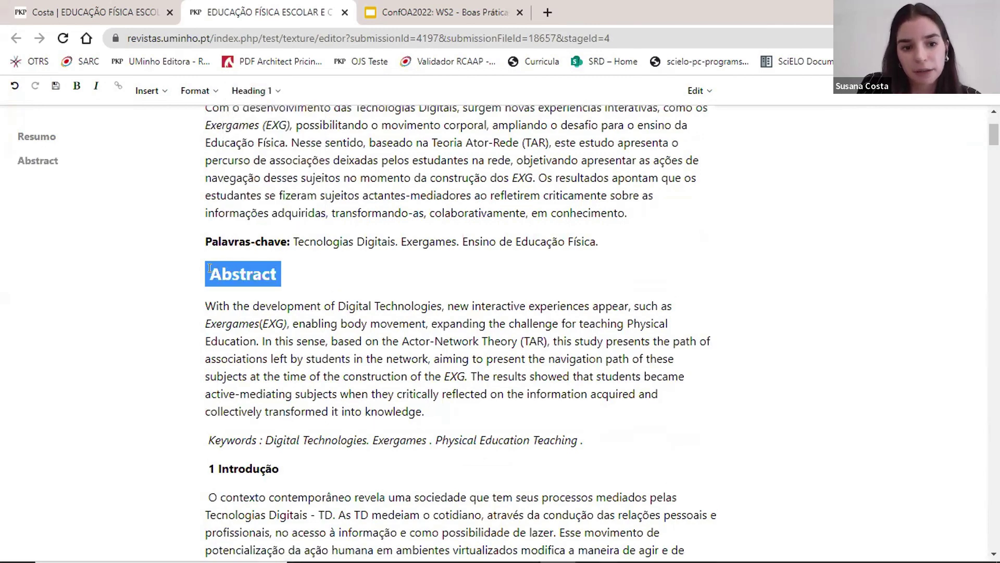
pyautogui.click(209, 268)
pyautogui.press('BackSpace')
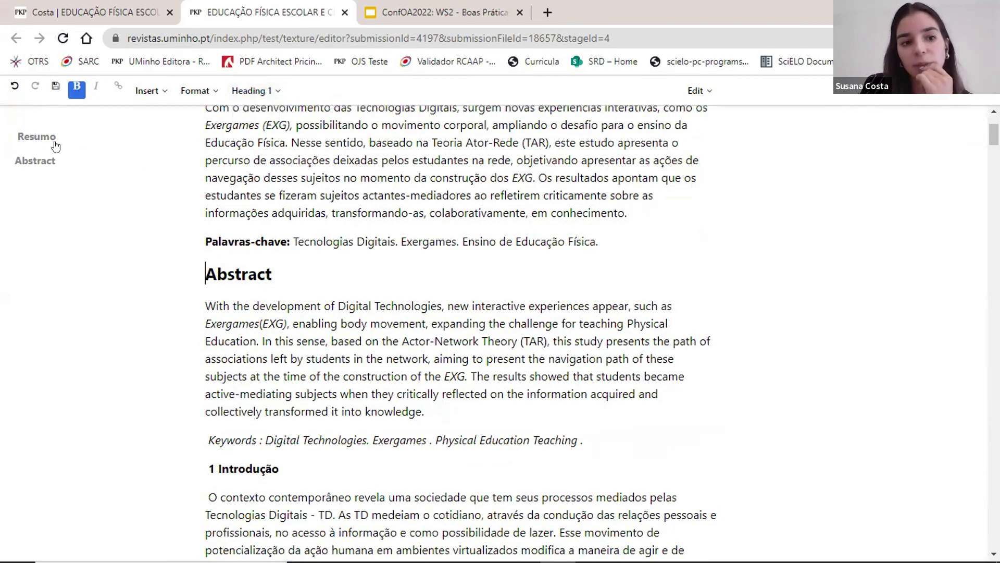
# Remove the leading space before the "Resumo" heading and try the outline links to both headings.
pyautogui.click(40, 160)
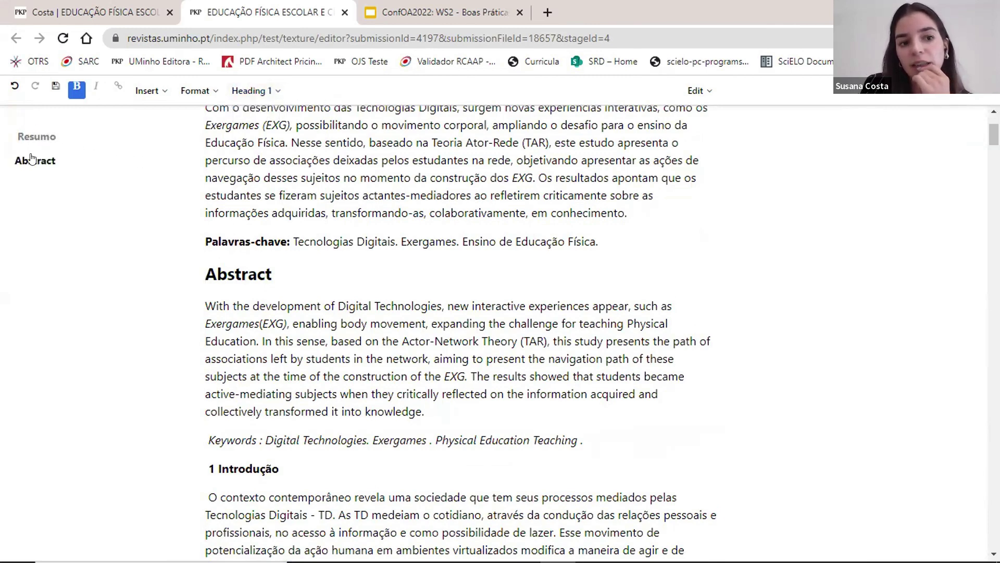
pyautogui.scroll(1, 313, 182)
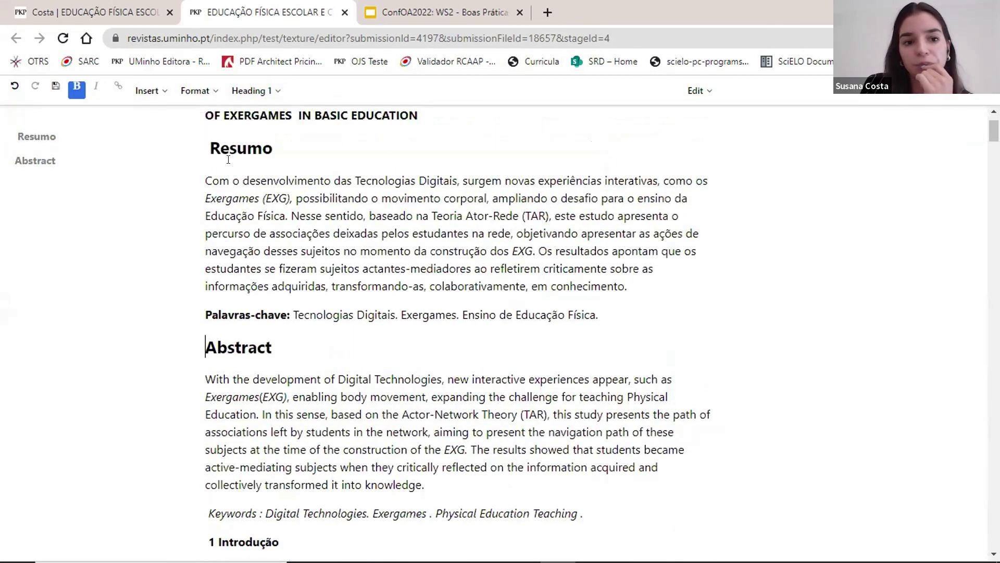
pyautogui.click(286, 216)
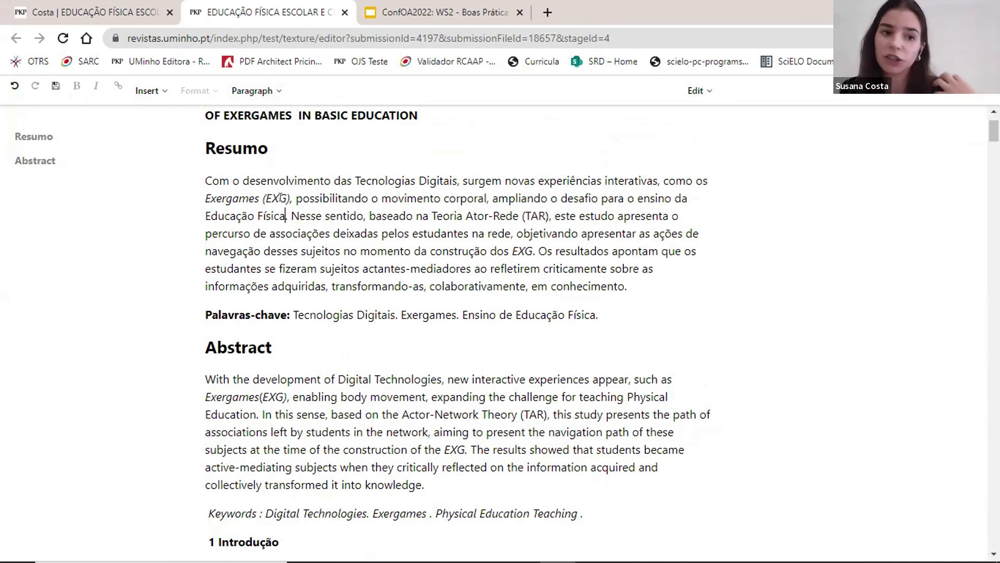
pyautogui.click(32, 136)
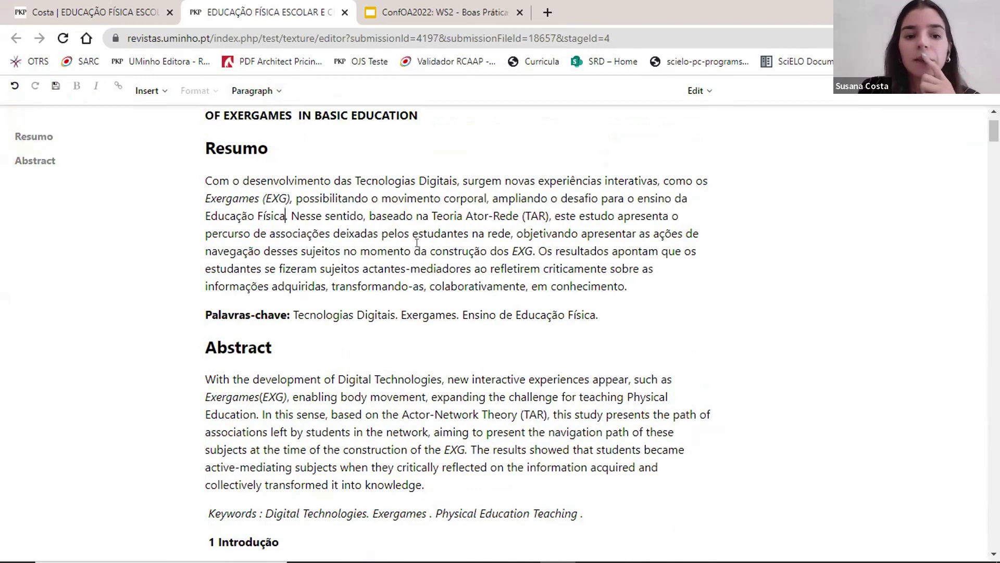
# Make the "Keywords :" label below the English abstract bold.
pyautogui.scroll(-4, 415, 241)
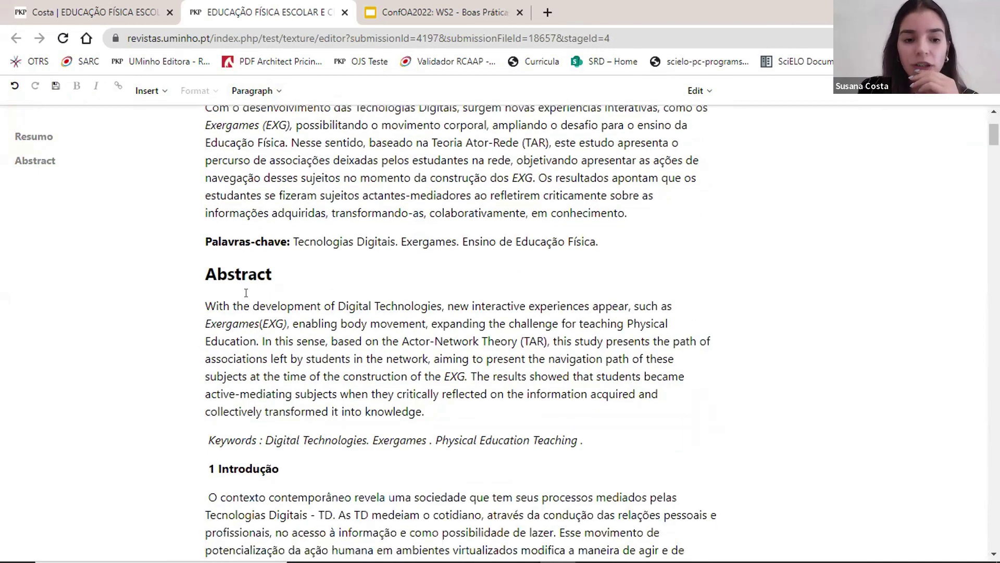
pyautogui.moveTo(206, 292); pyautogui.dragTo(262, 294)
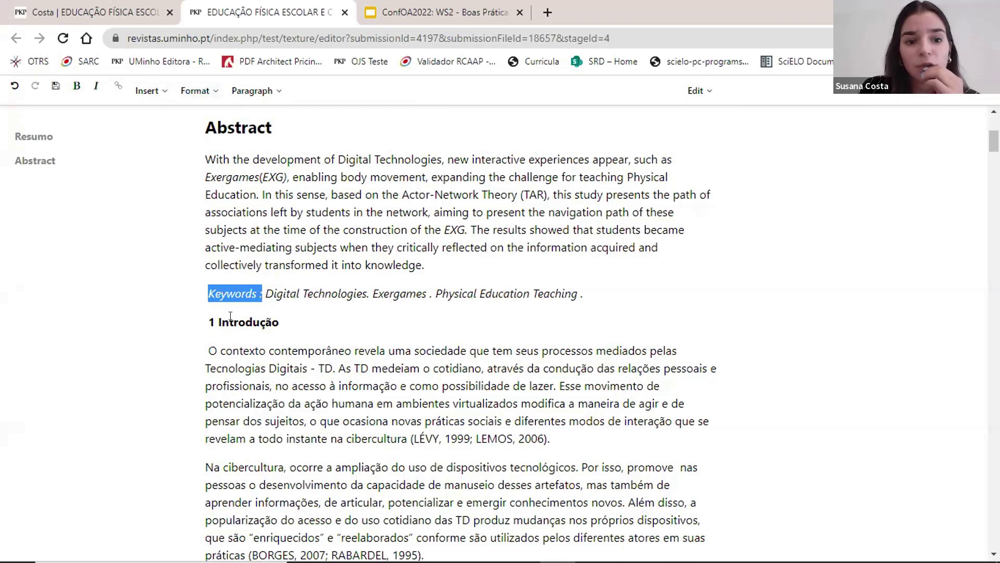
# Try to apply a heading style to the "1 Introdução" line.
pyautogui.click(210, 322)
pyautogui.moveTo(210, 321); pyautogui.dragTo(280, 322)
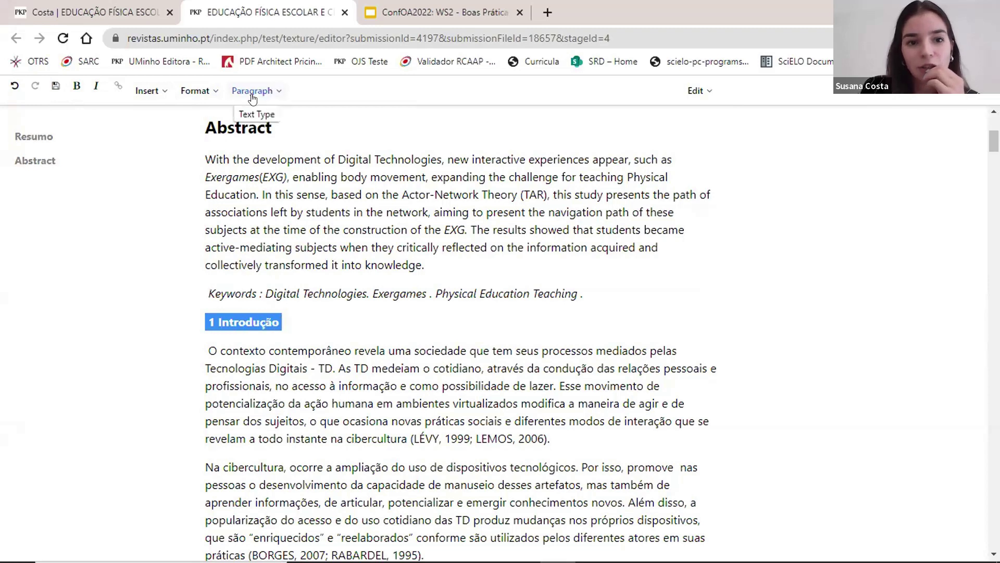
pyautogui.moveTo(281, 321); pyautogui.dragTo(208, 322)
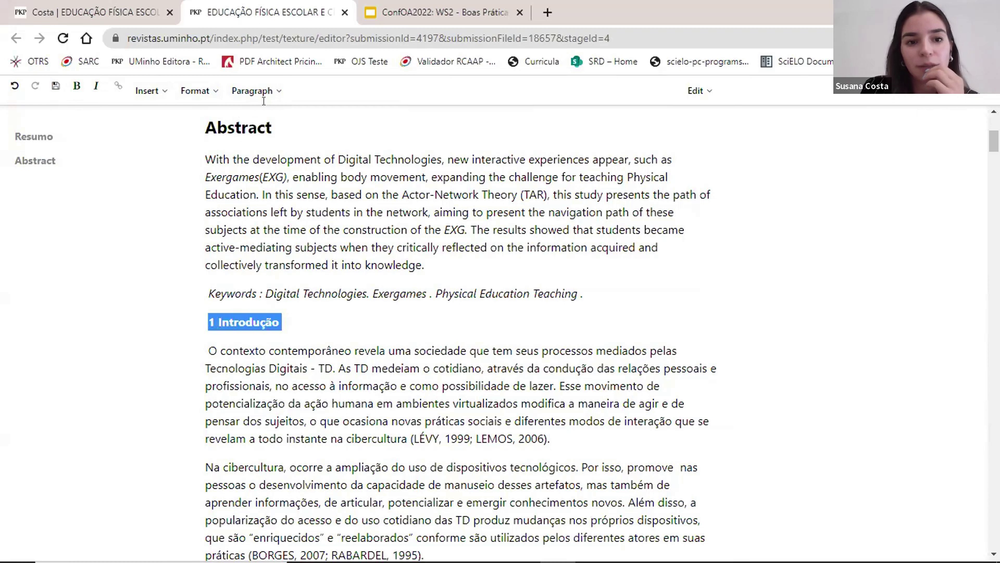
pyautogui.press('Down')
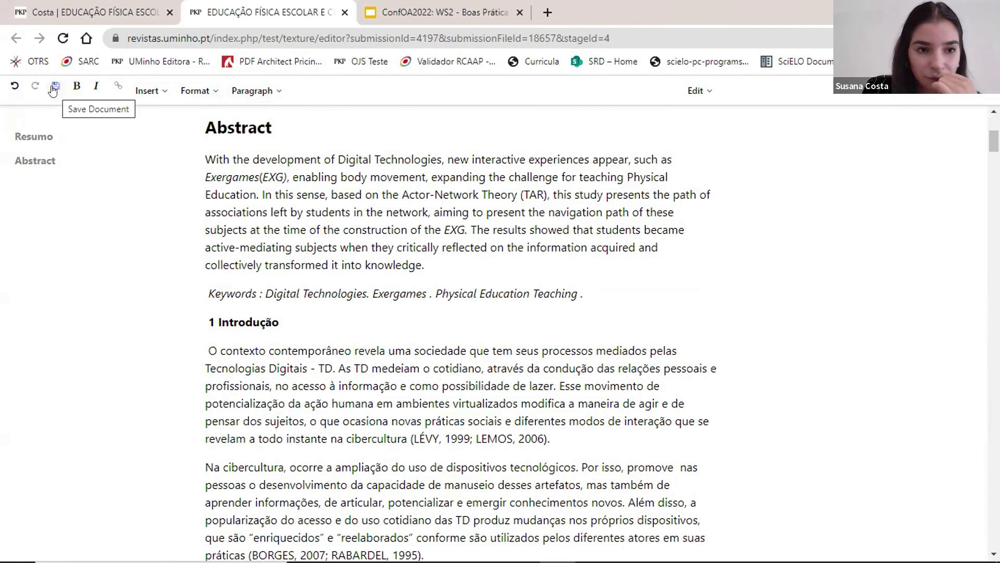
pyautogui.tripleClick(209, 315)
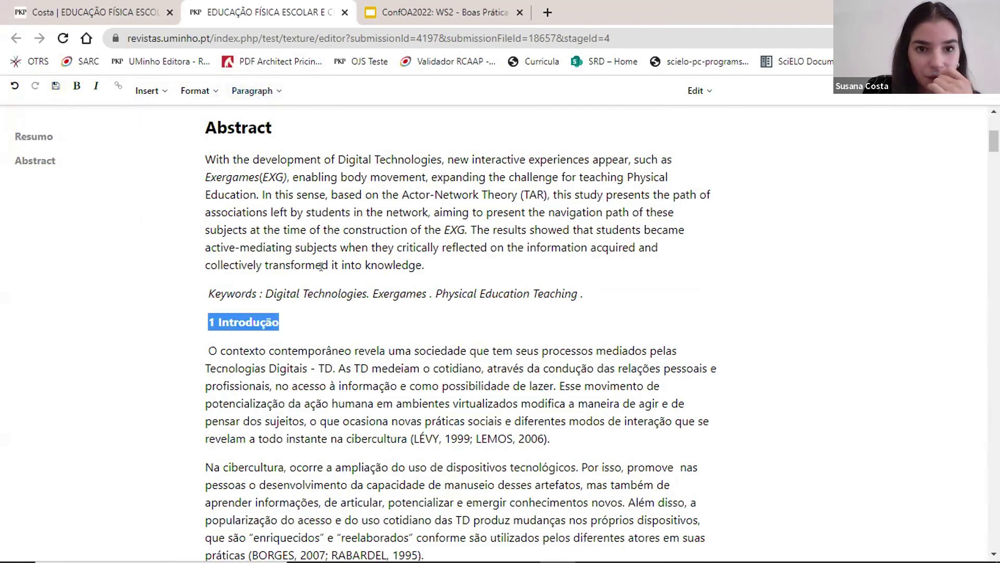
pyautogui.click(325, 293)
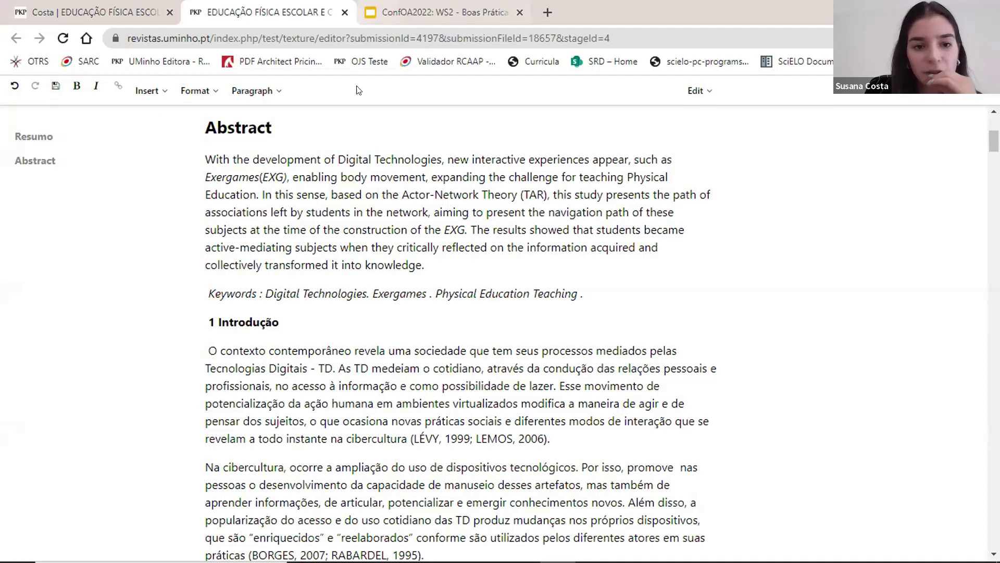
pyautogui.click(364, 265)
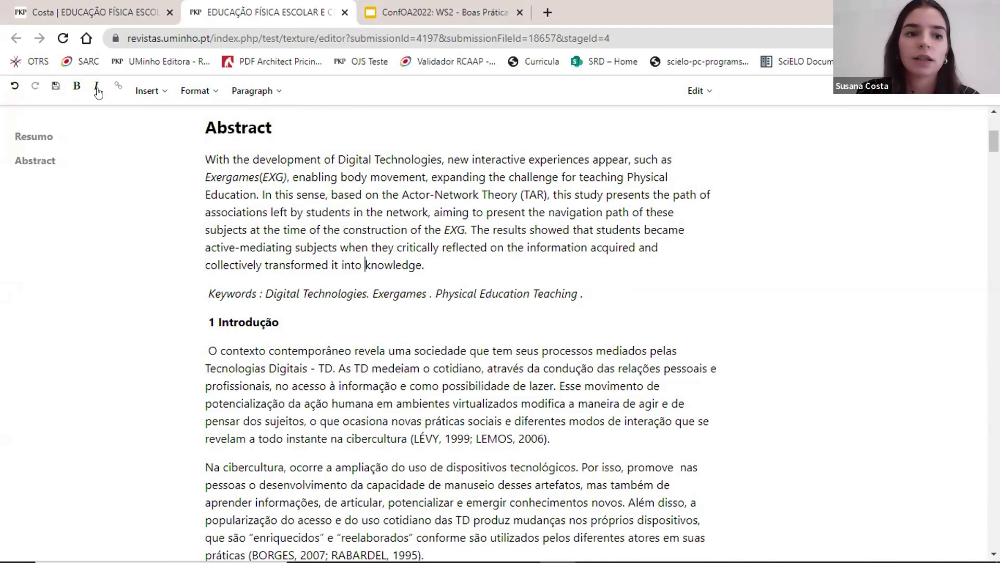
# Close the Texture editor, reload the submission page and reopen testeparaworkshop.xml from the copyediting draft files with Texture.
pyautogui.click(345, 13)
pyautogui.click(327, 39)
pyautogui.press('Return')
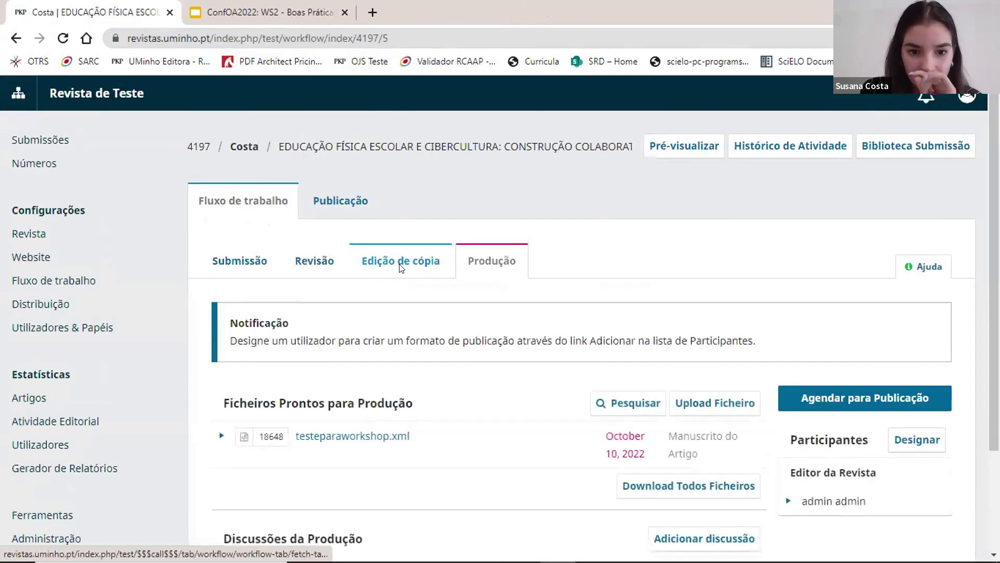
pyautogui.click(401, 266)
pyautogui.click(221, 352)
pyautogui.click(480, 394)
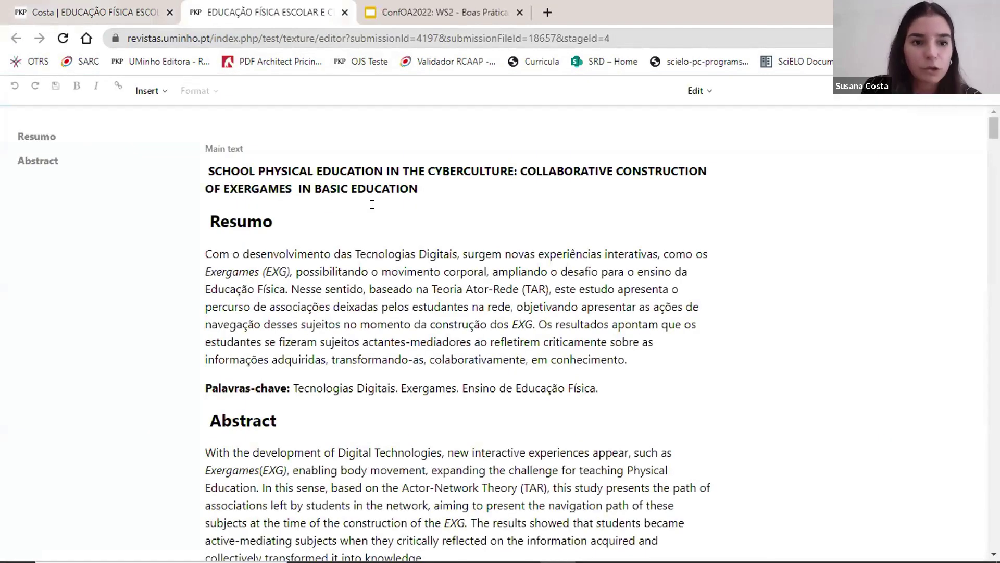
# Remove the leading space before the "Abstract" heading and set the "1 Introdução" line as Heading 1.
pyautogui.scroll(-3, 372, 204)
pyautogui.click(211, 275)
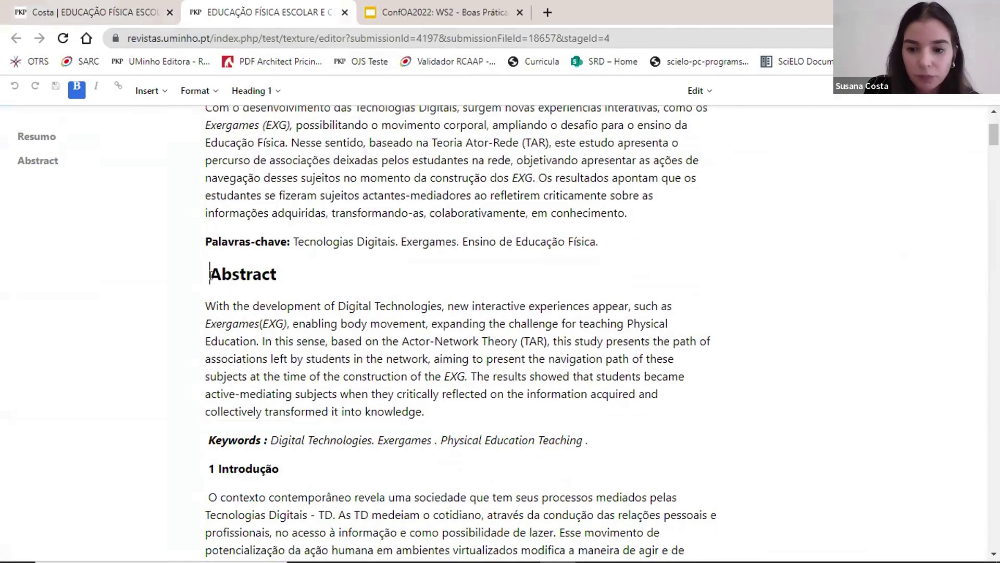
pyautogui.scroll(-3, 216, 315)
pyautogui.tripleClick(215, 316)
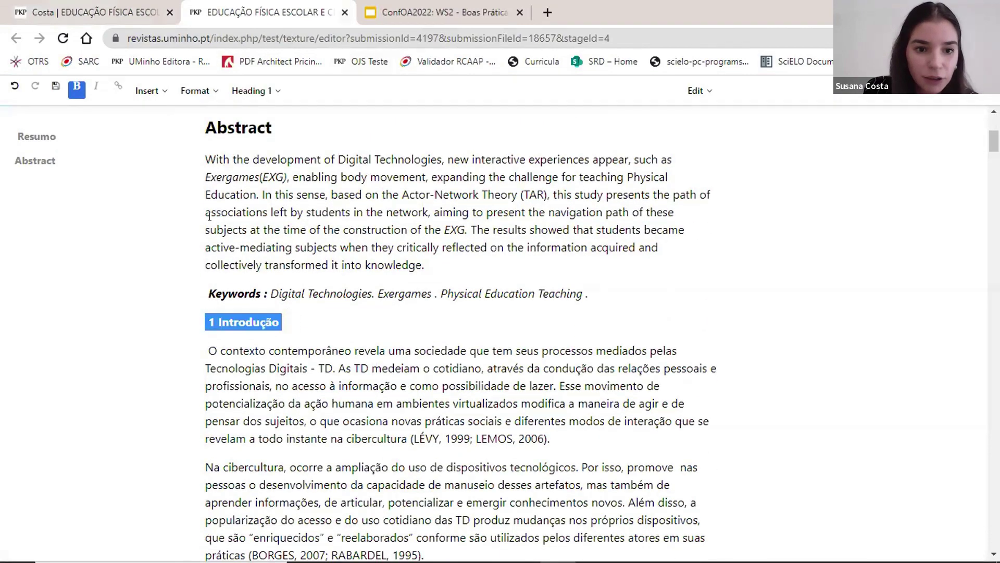
pyautogui.click(256, 91)
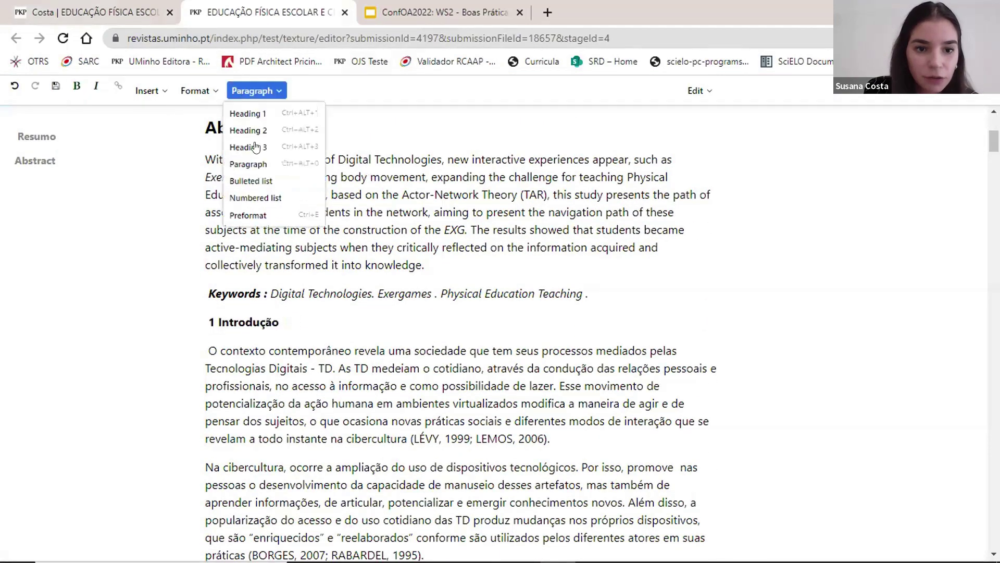
pyautogui.click(252, 350)
pyautogui.moveTo(282, 322); pyautogui.dragTo(206, 322)
pyautogui.click(252, 90)
pyautogui.click(245, 110)
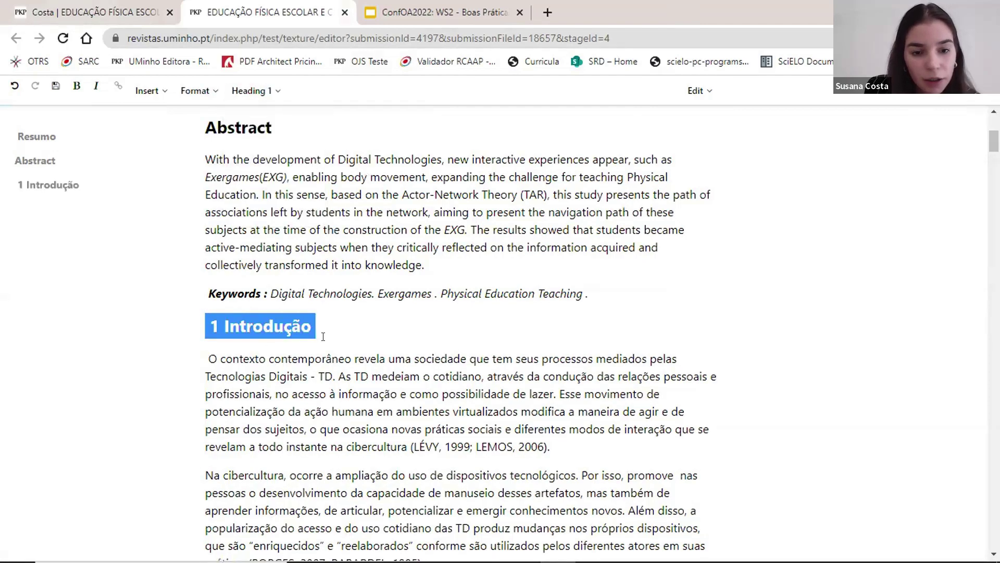
pyautogui.click(326, 358)
# Delete the empty paragraph above "2 Jogos digitais e Exergames" and set that line as Heading 1.
pyautogui.scroll(-4, 335, 328)
pyautogui.scroll(-12, 335, 329)
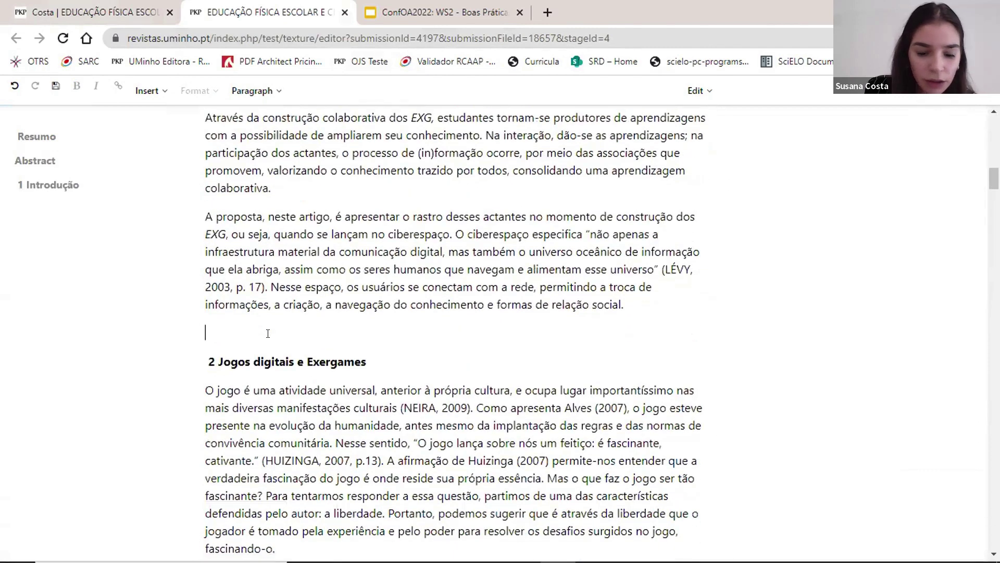
pyautogui.click(270, 328)
pyautogui.press('BackSpace')
pyautogui.moveTo(367, 333); pyautogui.dragTo(206, 333)
pyautogui.click(255, 91)
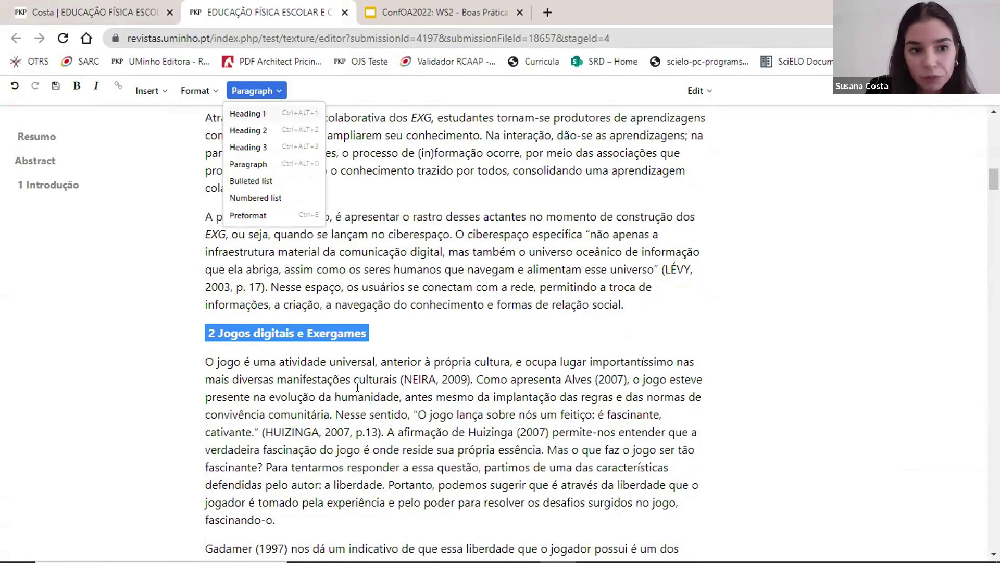
pyautogui.click(265, 115)
pyautogui.click(312, 368)
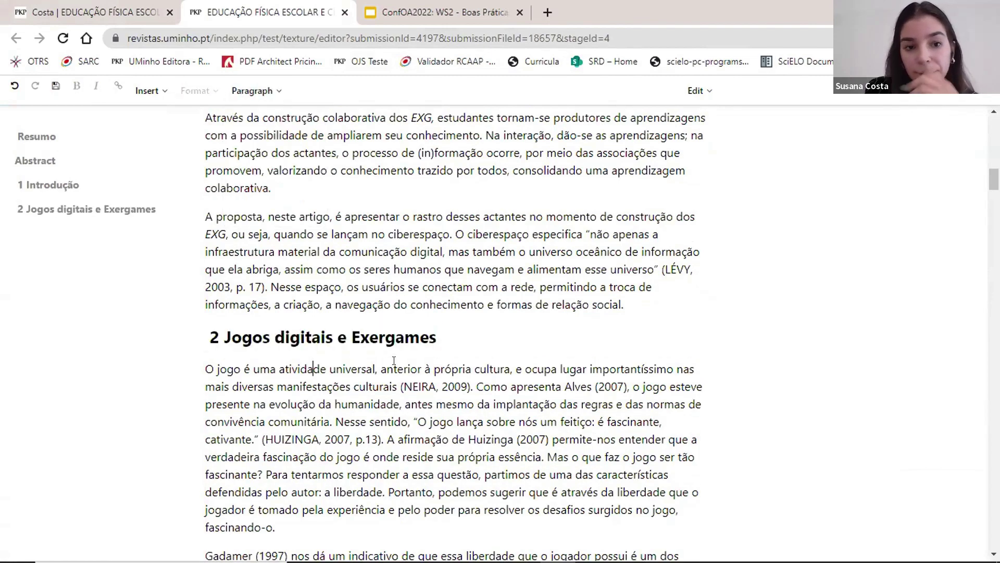
# Insert a block quote on a new line below "Assim, o jogo digital é" in section 2.
pyautogui.scroll(-7, 396, 354)
pyautogui.scroll(-8, 409, 326)
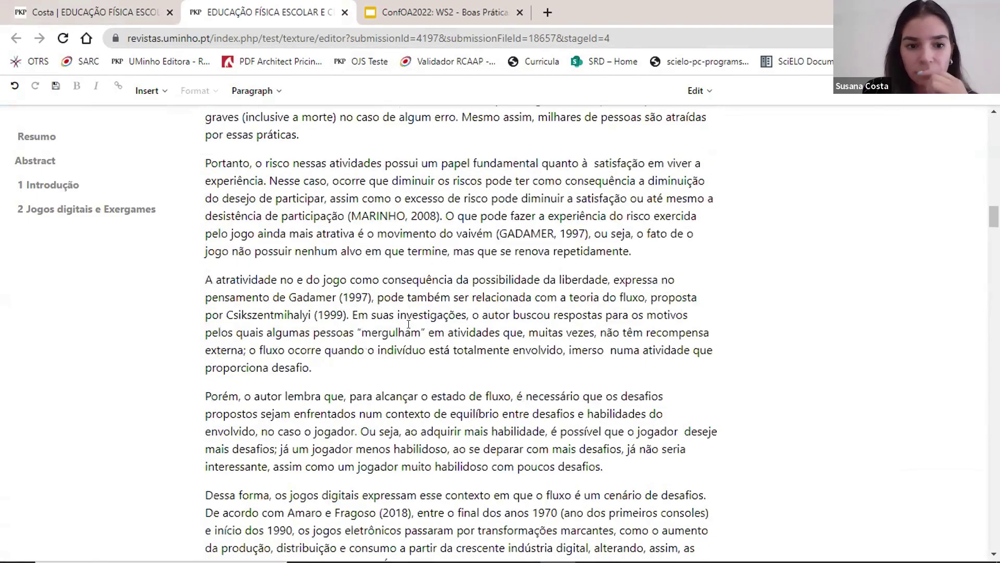
pyautogui.scroll(-7, 409, 324)
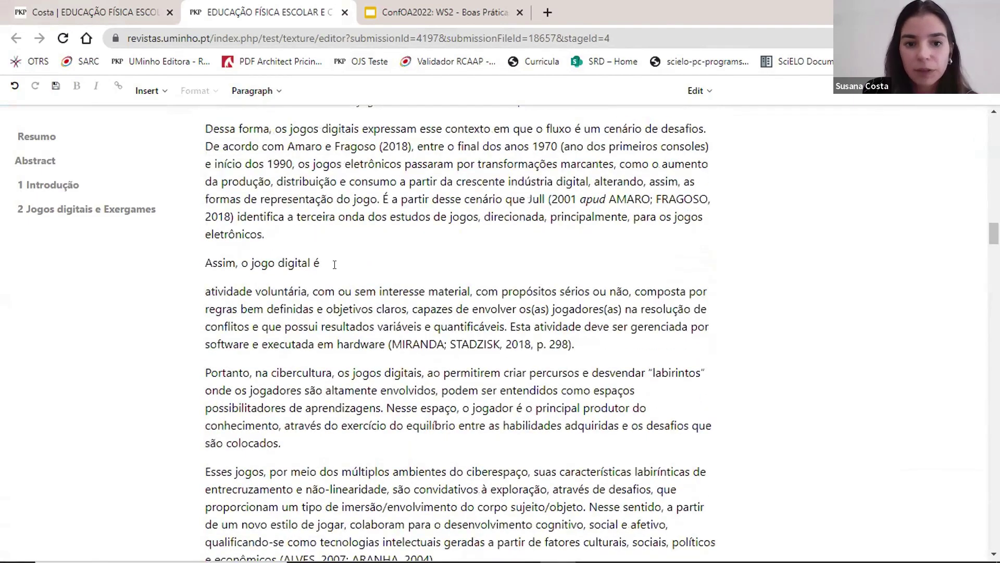
pyautogui.moveTo(206, 290); pyautogui.dragTo(569, 342)
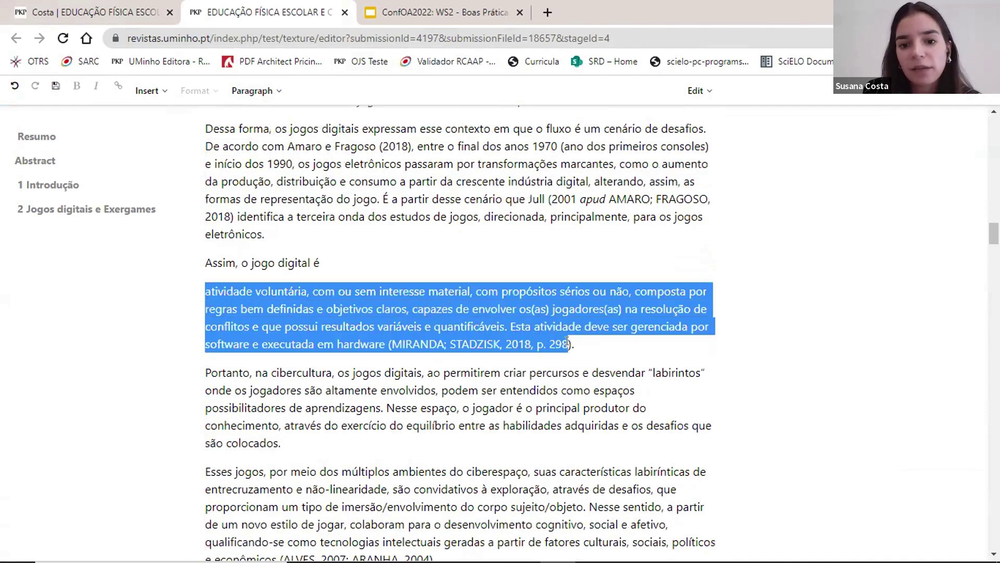
pyautogui.click(322, 260)
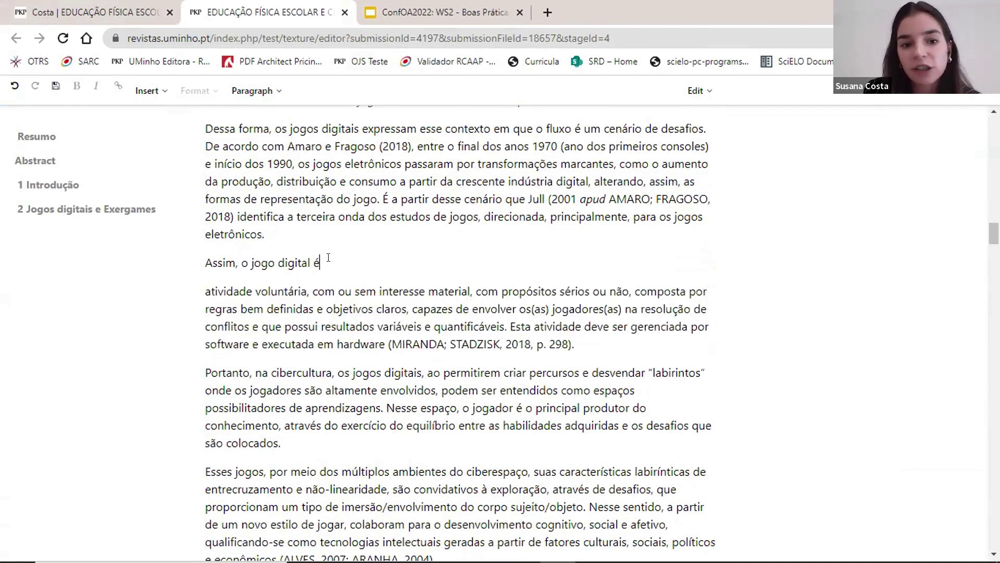
pyautogui.press('Return')
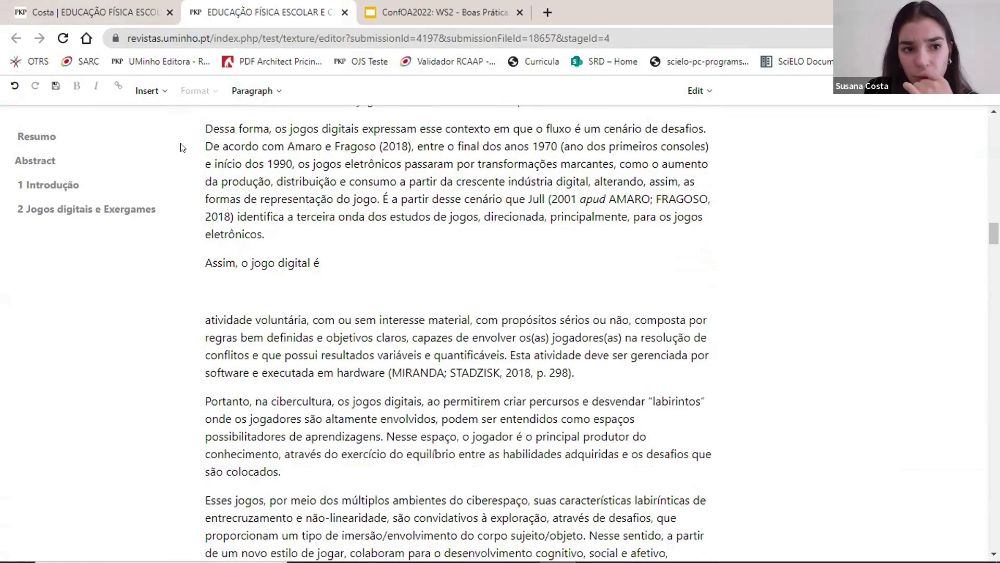
pyautogui.click(150, 92)
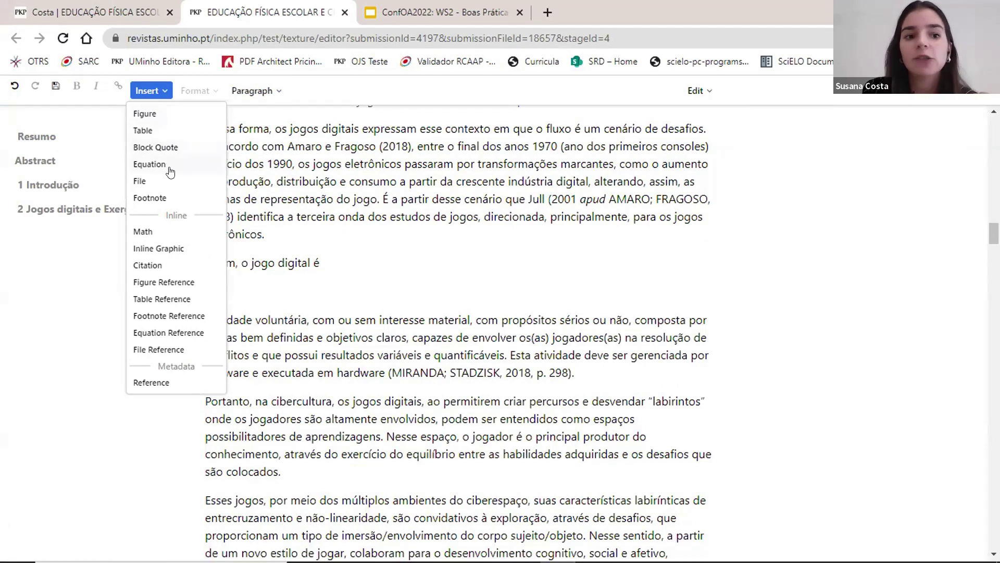
pyautogui.click(160, 147)
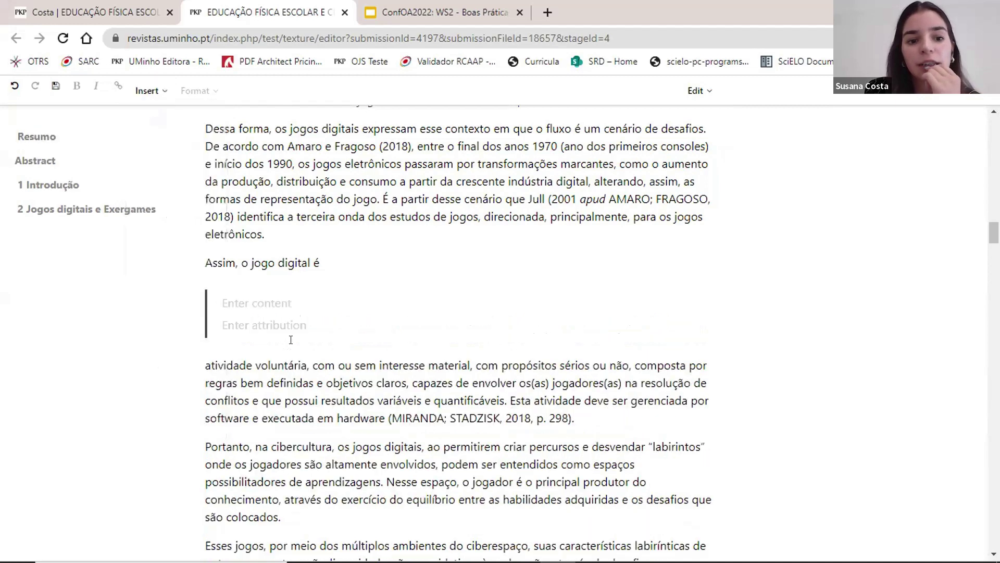
# Move the passage from "atividade voluntária" to "executada em hardware" into the block quote's content.
pyautogui.scroll(-1, 206, 292)
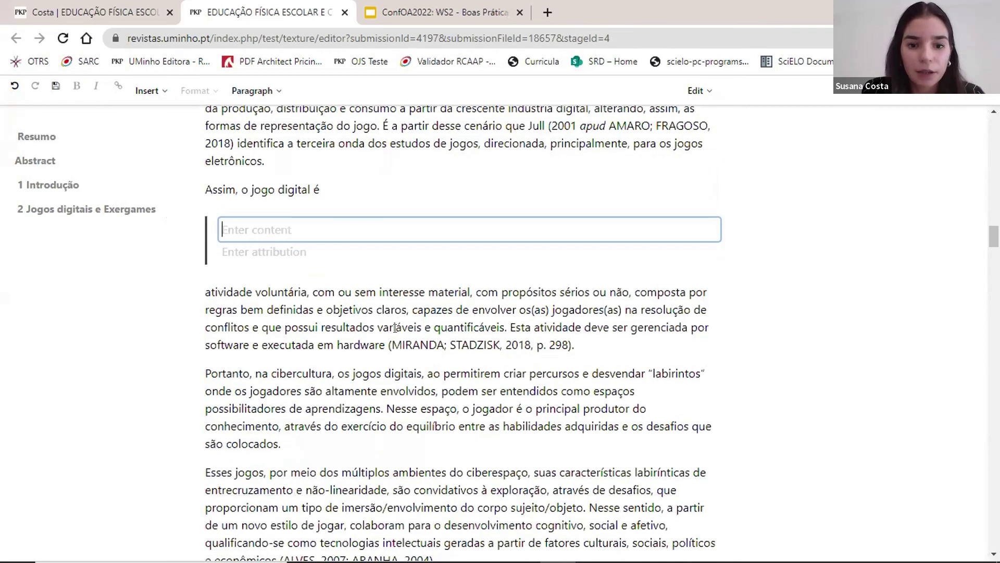
pyautogui.moveTo(205, 291); pyautogui.dragTo(385, 345)
pyautogui.hotkey('ctrl', 'x')
pyautogui.click(266, 230)
pyautogui.hotkey('ctrl', 'v')
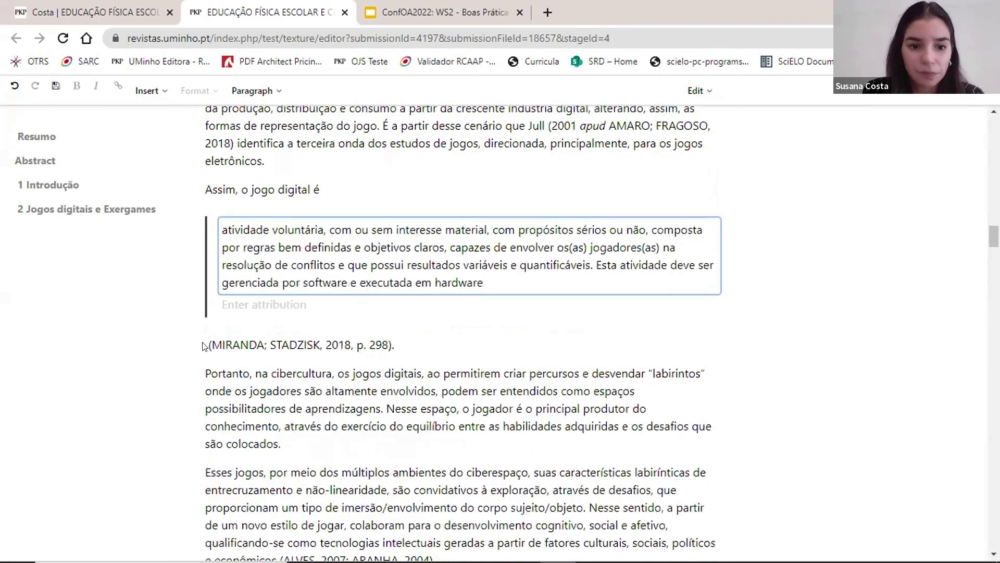
# Move the citation "(MIRANDA; STADZISK, 2018, p. 298)" into the block quote's attribution.
pyautogui.moveTo(208, 344); pyautogui.dragTo(392, 345)
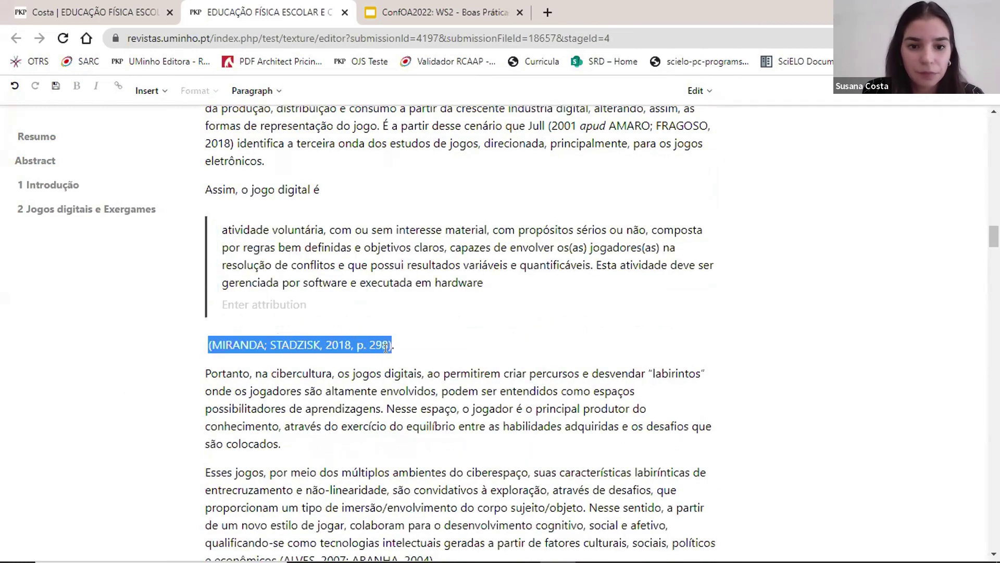
pyautogui.hotkey('ctrl', 'x')
pyautogui.click(311, 305)
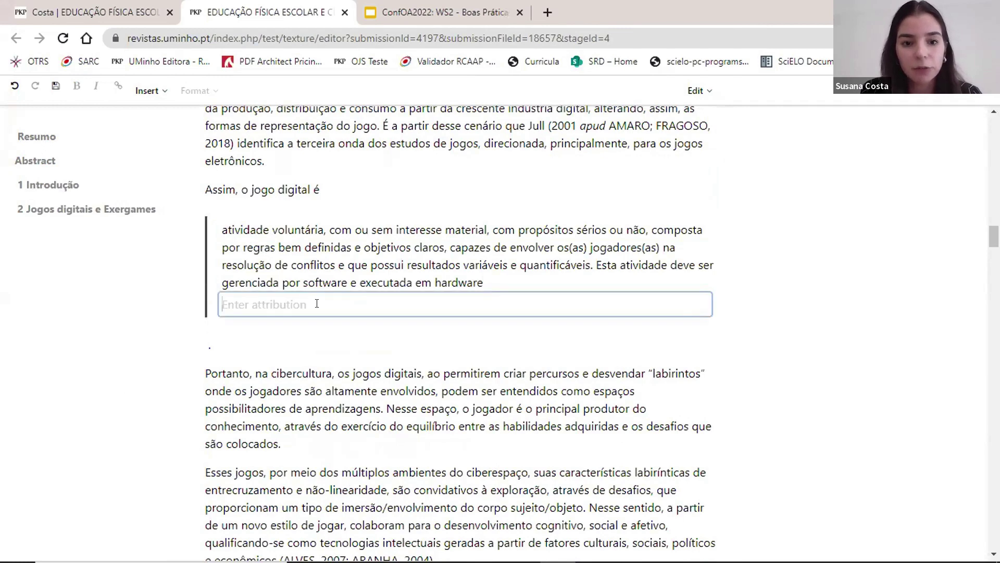
pyautogui.hotkey('ctrl', 'v')
# End the block quote's text with a period and delete the leftover period and empty paragraph below the quote.
pyautogui.click(490, 286)
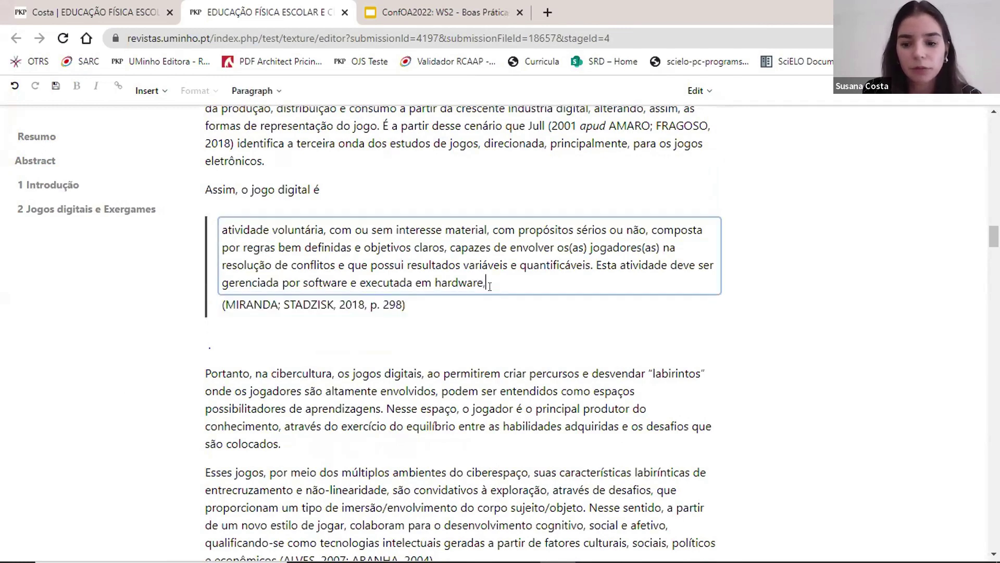
pyautogui.click(275, 341)
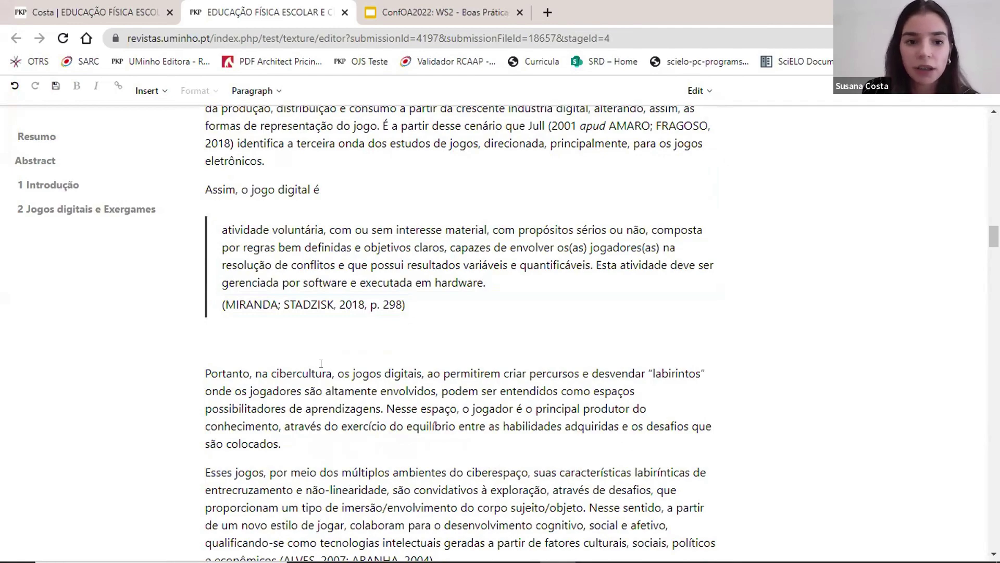
pyautogui.click(323, 391)
# Set the section title "3 Educação Física escolar e movimento corporal" as Heading 1.
pyautogui.scroll(-3, 363, 350)
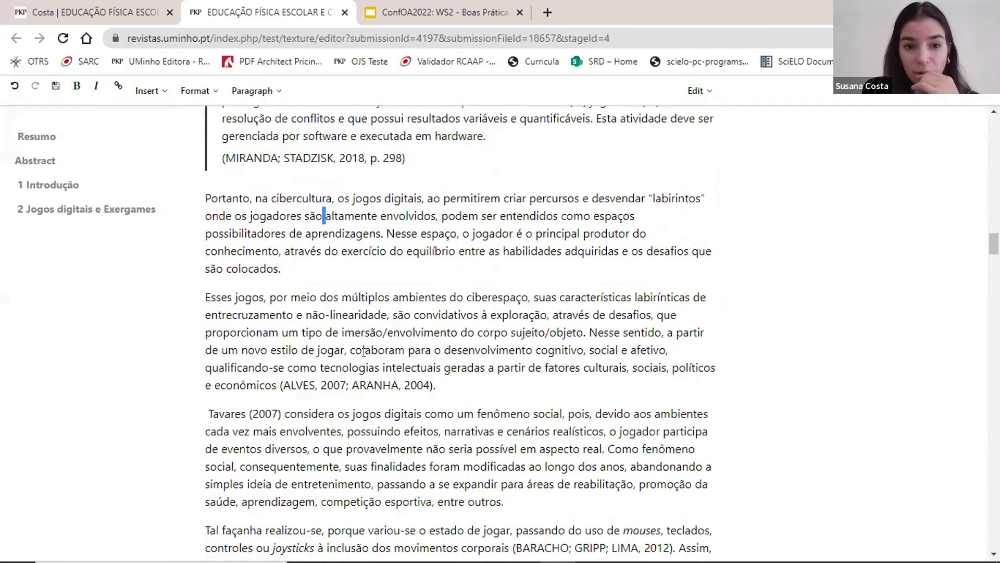
pyautogui.scroll(-6, 363, 350)
pyautogui.scroll(-8, 363, 350)
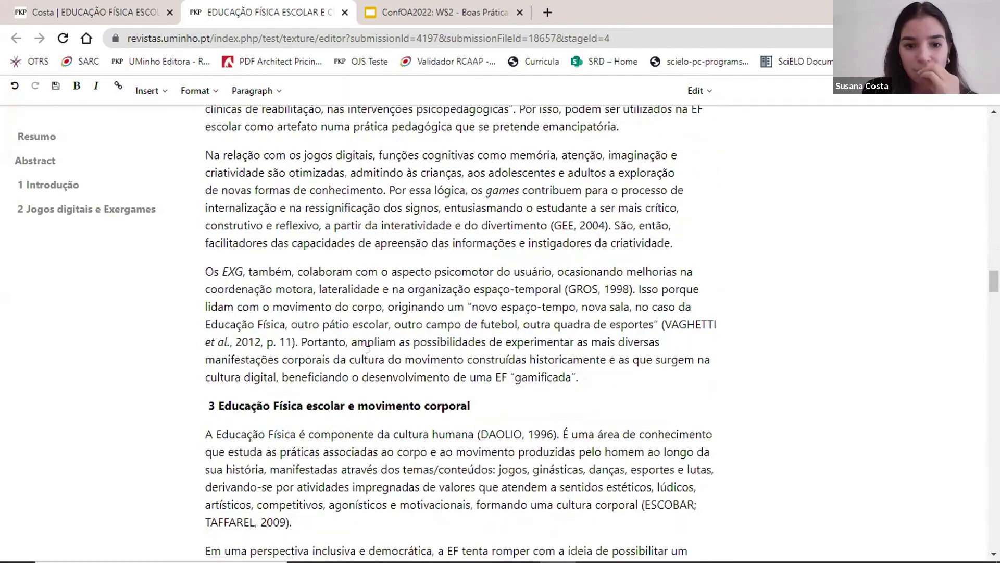
pyautogui.scroll(-4, 367, 350)
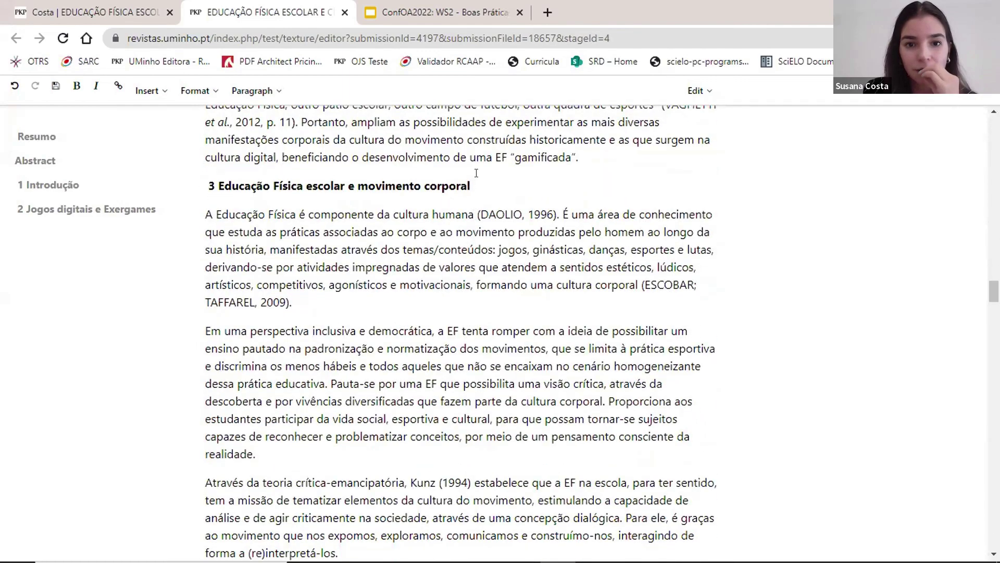
pyautogui.moveTo(473, 186); pyautogui.dragTo(208, 186)
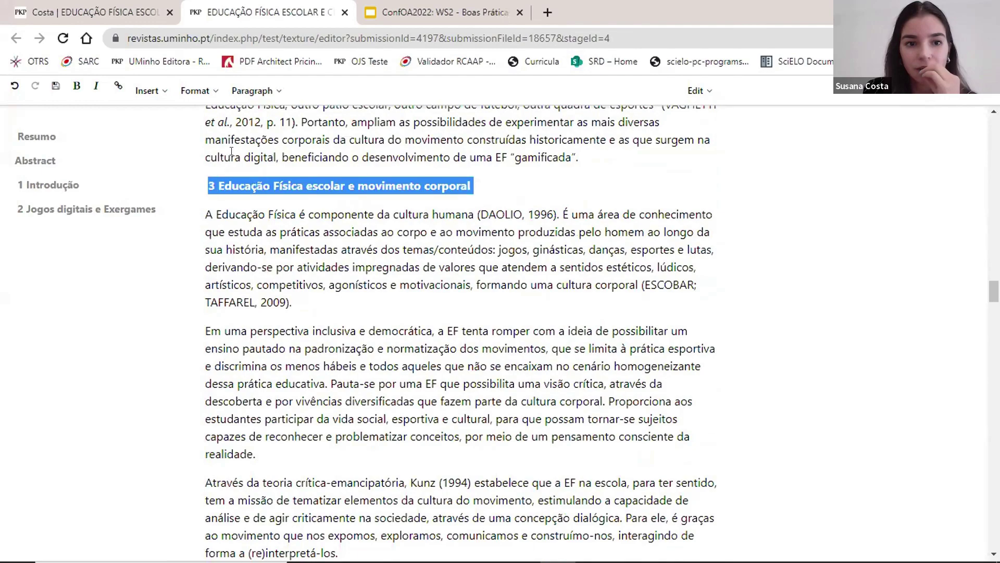
pyautogui.click(252, 90)
pyautogui.click(248, 113)
pyautogui.click(348, 268)
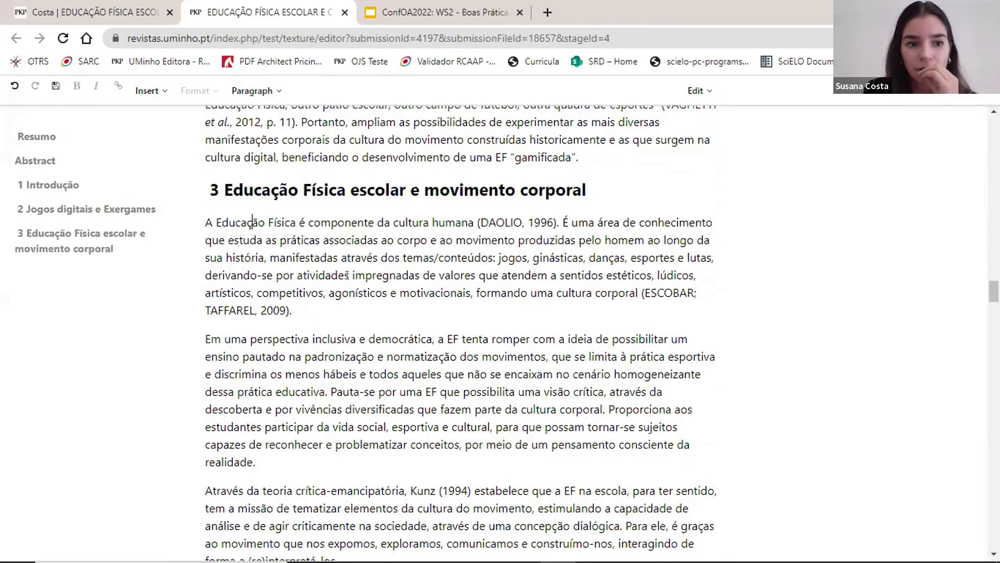
# Set the section title "4 Teoria Ator-Rede" as Heading 1.
pyautogui.scroll(-5, 348, 269)
pyautogui.scroll(-11, 348, 269)
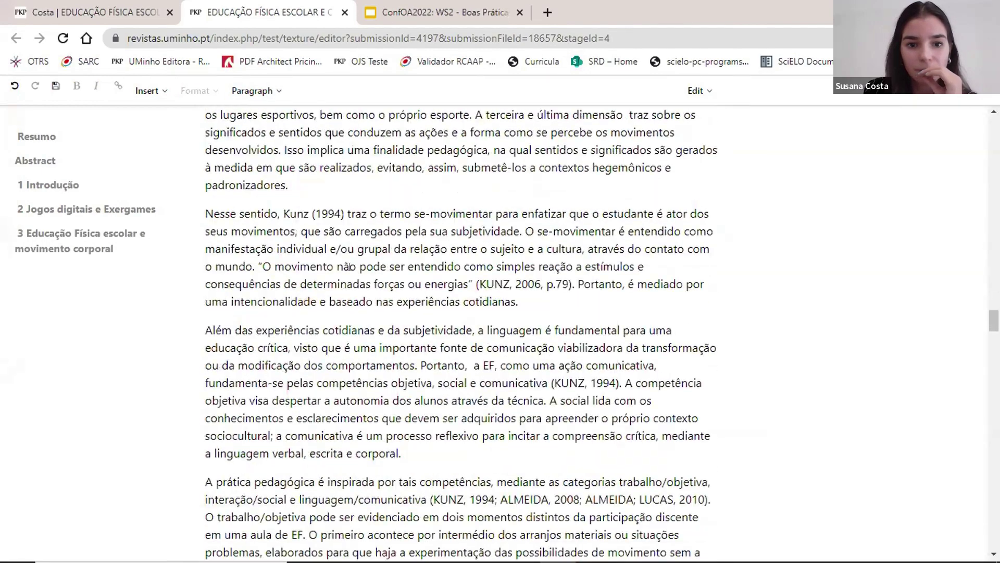
pyautogui.scroll(-9, 349, 266)
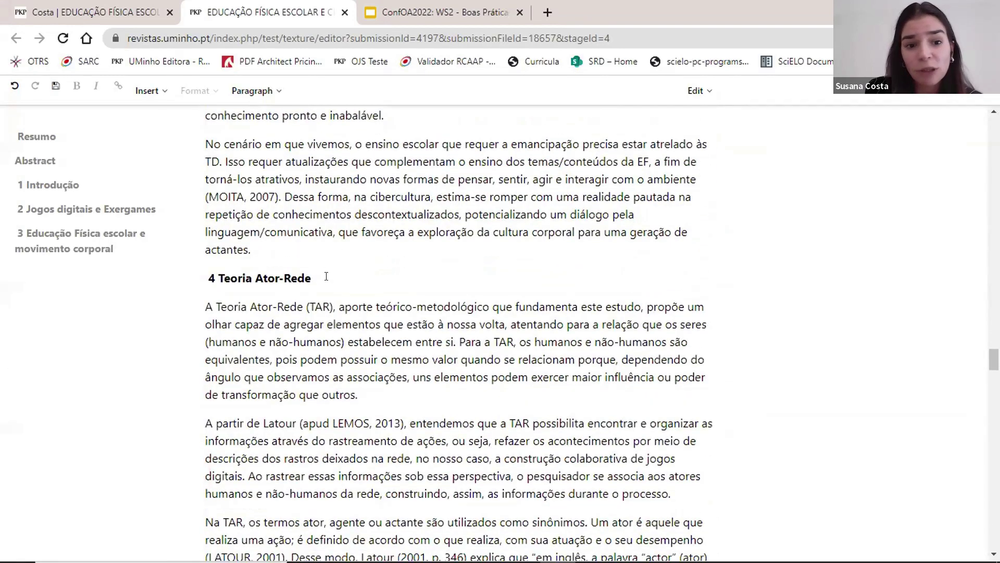
pyautogui.keyDown('shift'); pyautogui.click(212, 277); pyautogui.keyUp('shift')
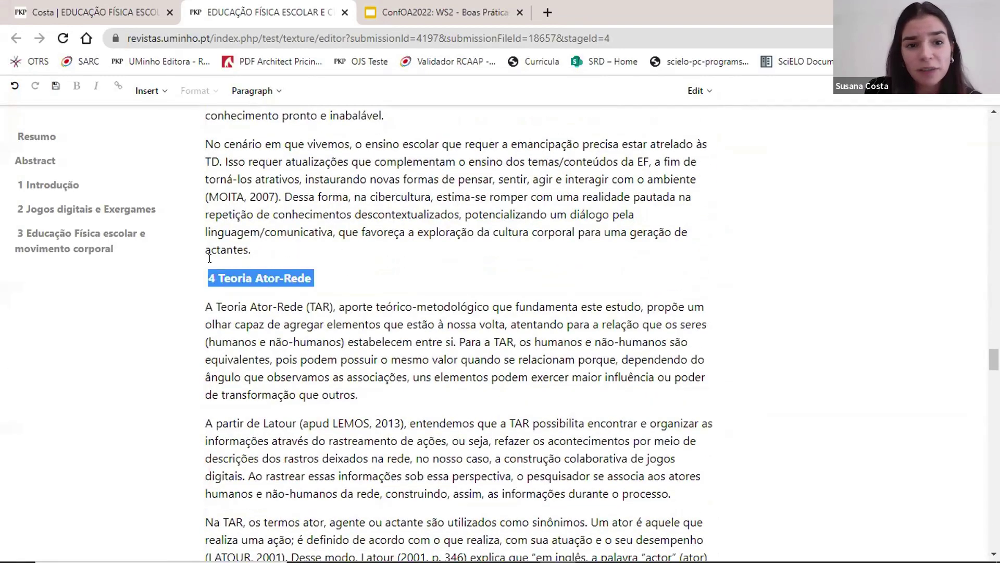
pyautogui.click(254, 91)
pyautogui.click(249, 114)
pyautogui.click(441, 284)
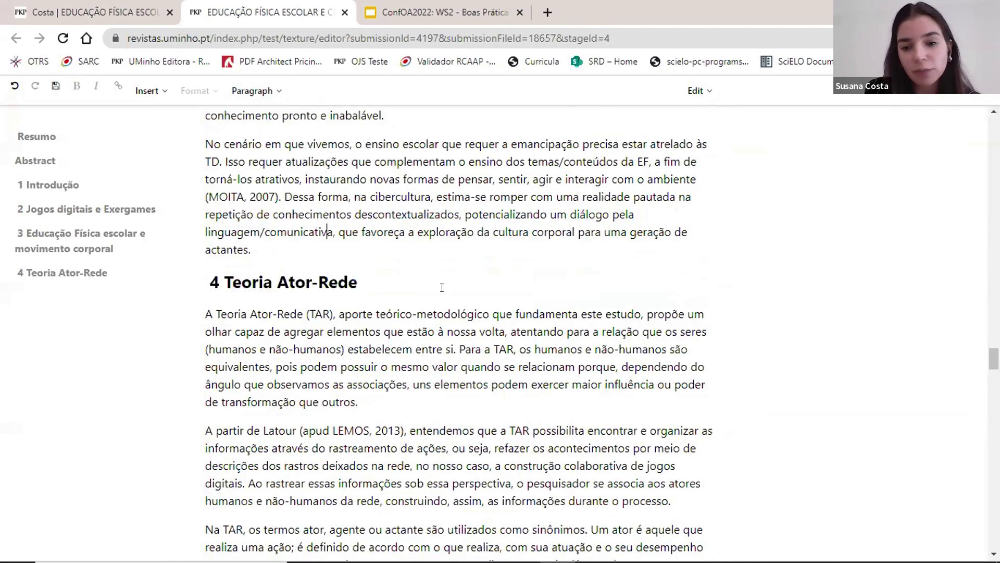
# Remove the stray space inside "Rastros" in the section 5 title.
pyautogui.scroll(-2, 278, 279)
pyautogui.scroll(-6, 452, 263)
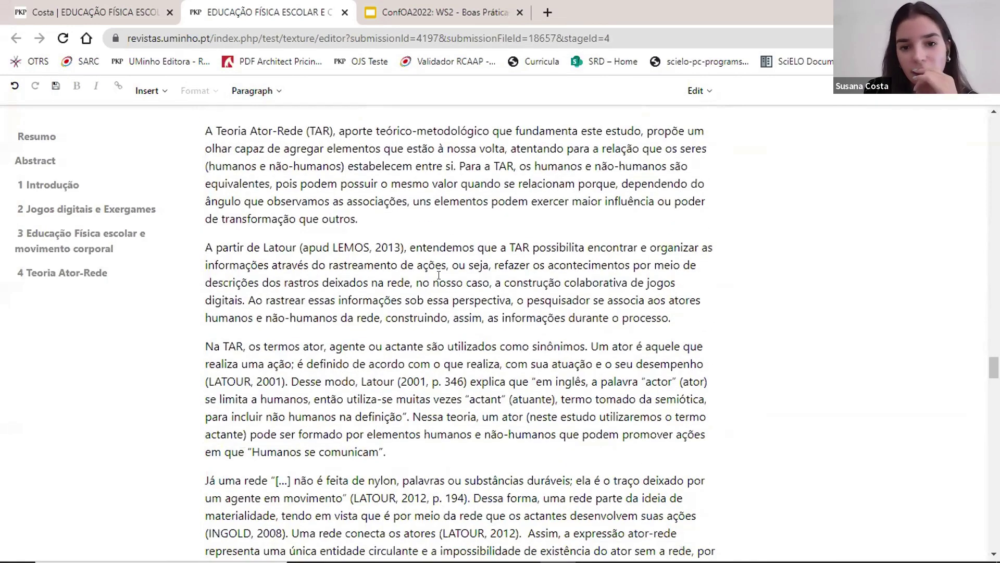
pyautogui.scroll(-7, 396, 267)
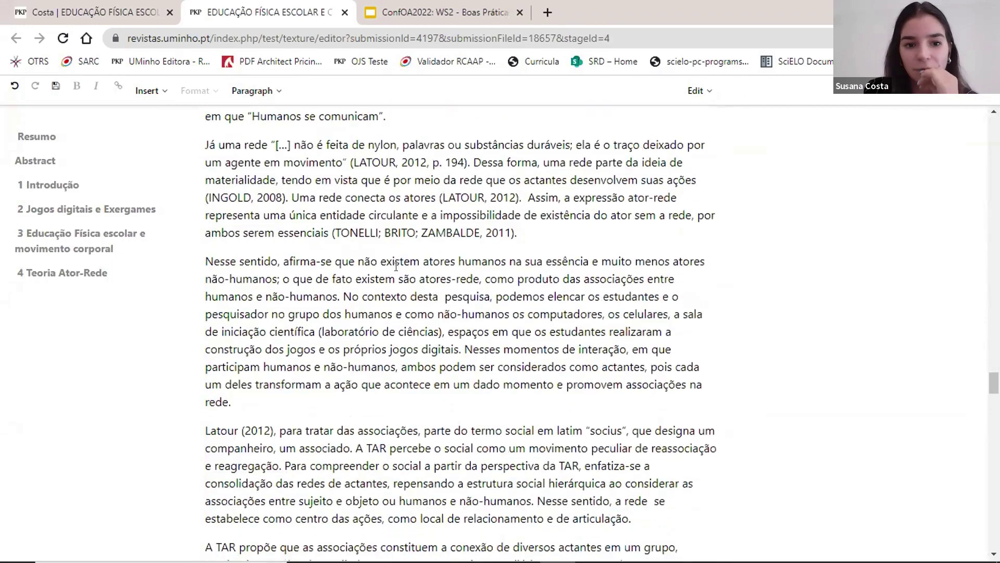
pyautogui.scroll(-3, 396, 264)
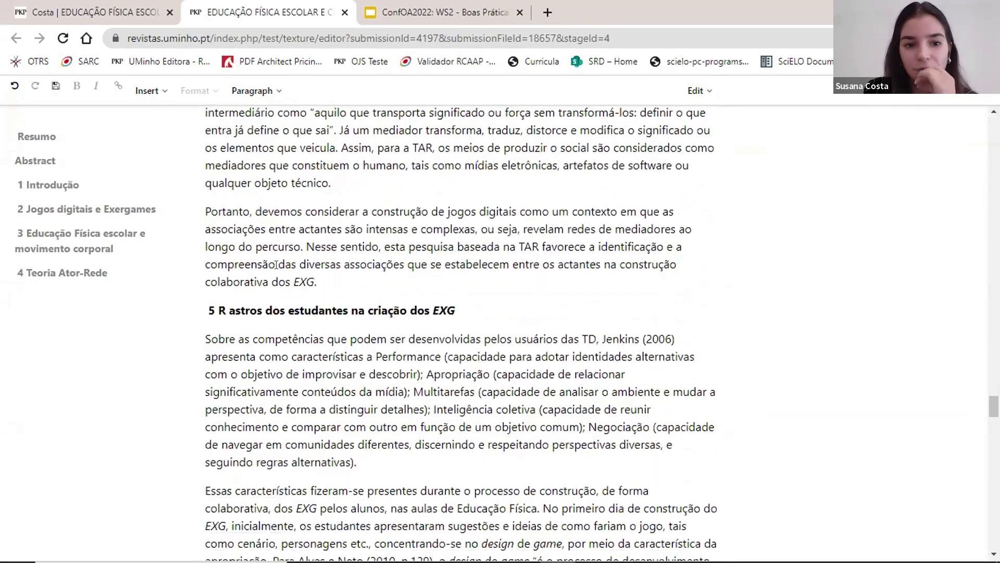
pyautogui.click(229, 234)
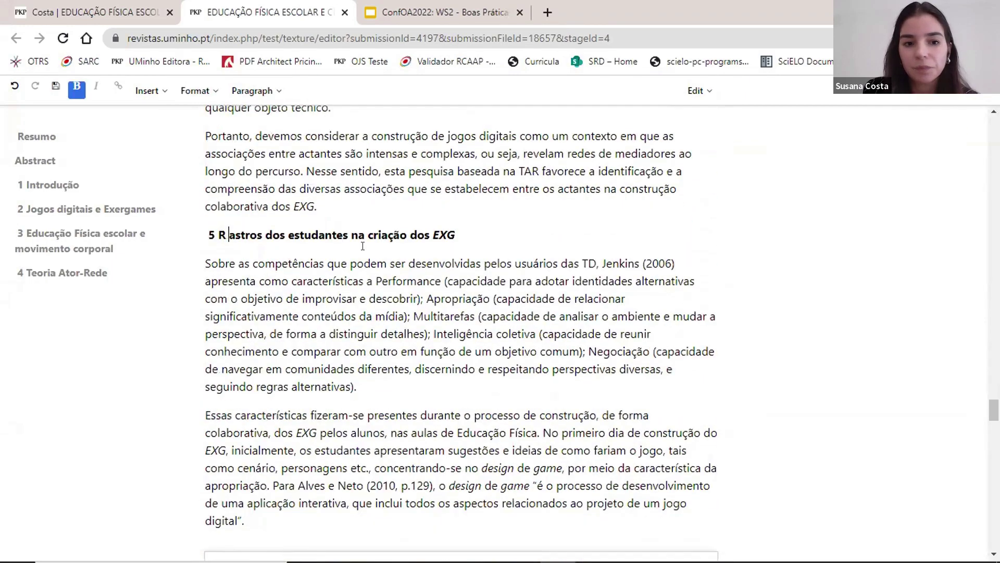
pyautogui.press('BackSpace')
# Make the whole title "5 Rastros dos estudantes na criação dos EXG" bold and set it as Heading 1.
pyautogui.moveTo(455, 235); pyautogui.dragTo(208, 234)
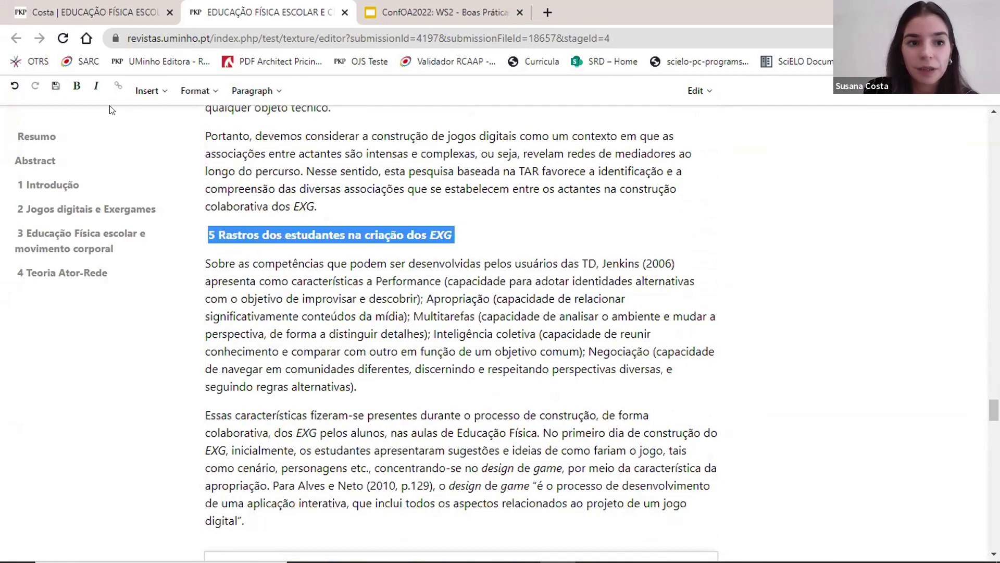
pyautogui.click(77, 87)
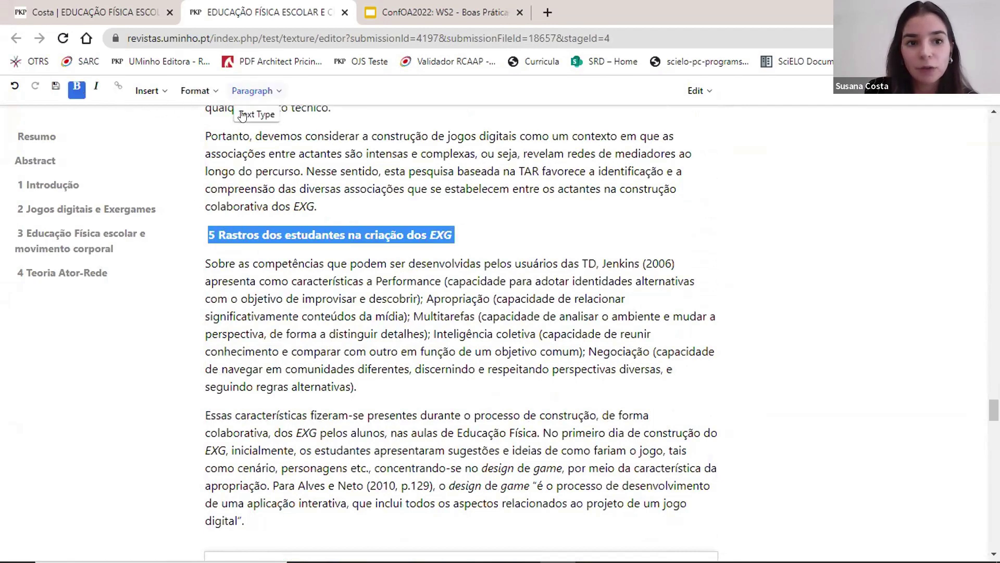
pyautogui.click(239, 95)
pyautogui.click(247, 114)
pyautogui.click(243, 240)
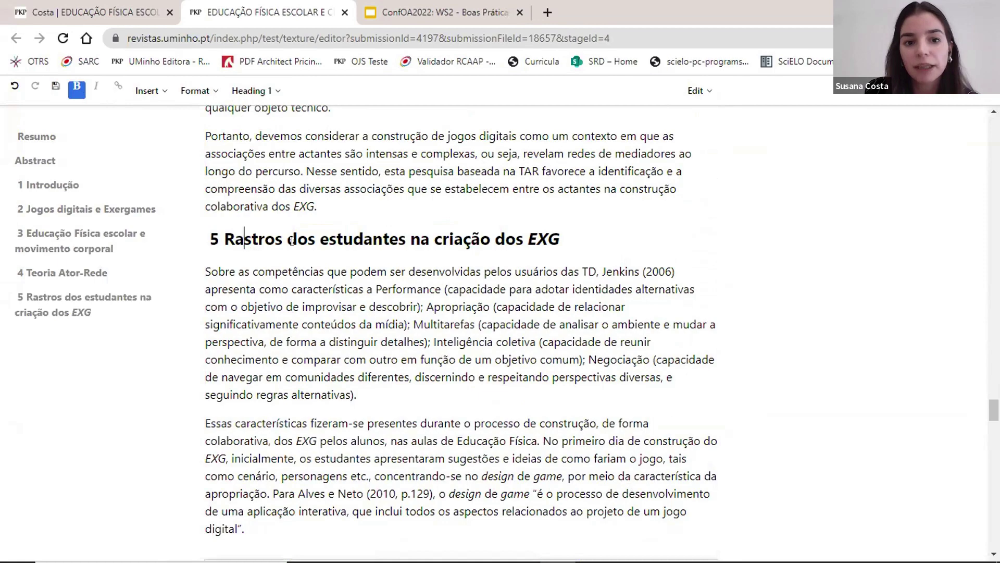
# Move the caption text "Design do game produzido pelos alunos" from below Figure 1 into the figure's title.
pyautogui.scroll(-7, 456, 256)
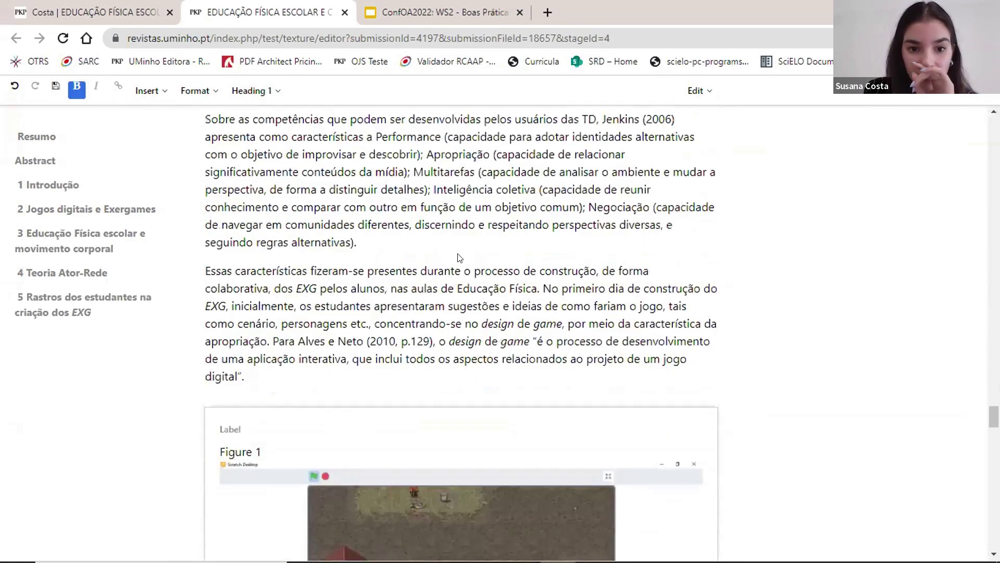
pyautogui.scroll(-4, 459, 252)
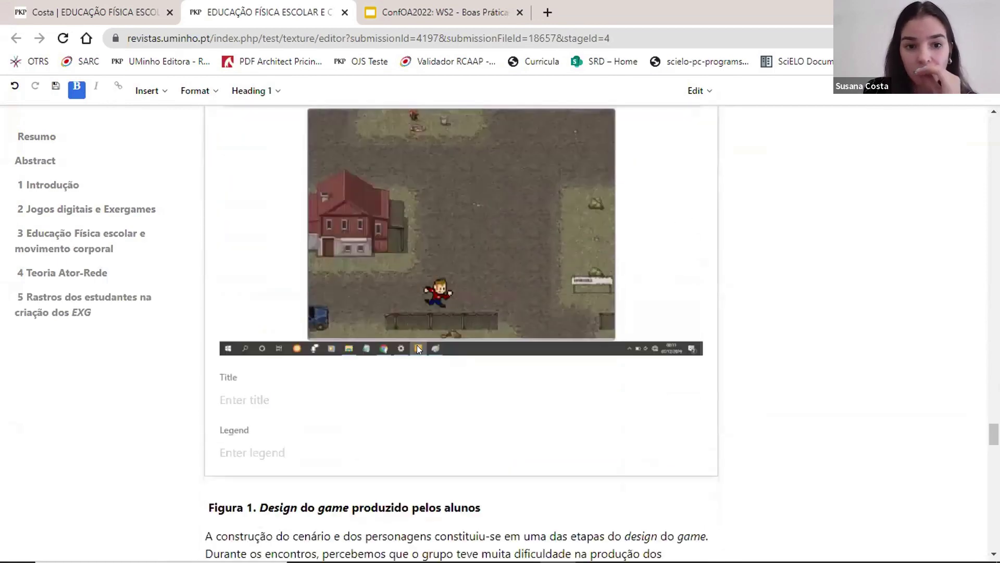
pyautogui.scroll(3, 377, 344)
pyautogui.scroll(-1, 250, 208)
pyautogui.scroll(1, 228, 182)
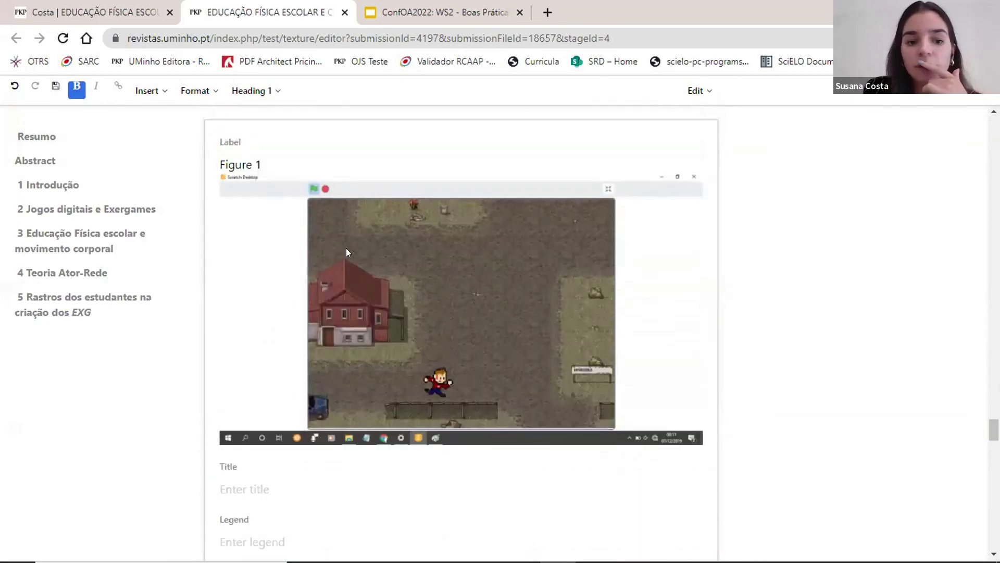
pyautogui.scroll(-4, 285, 284)
pyautogui.click(287, 274)
pyautogui.moveTo(484, 377); pyautogui.dragTo(255, 375)
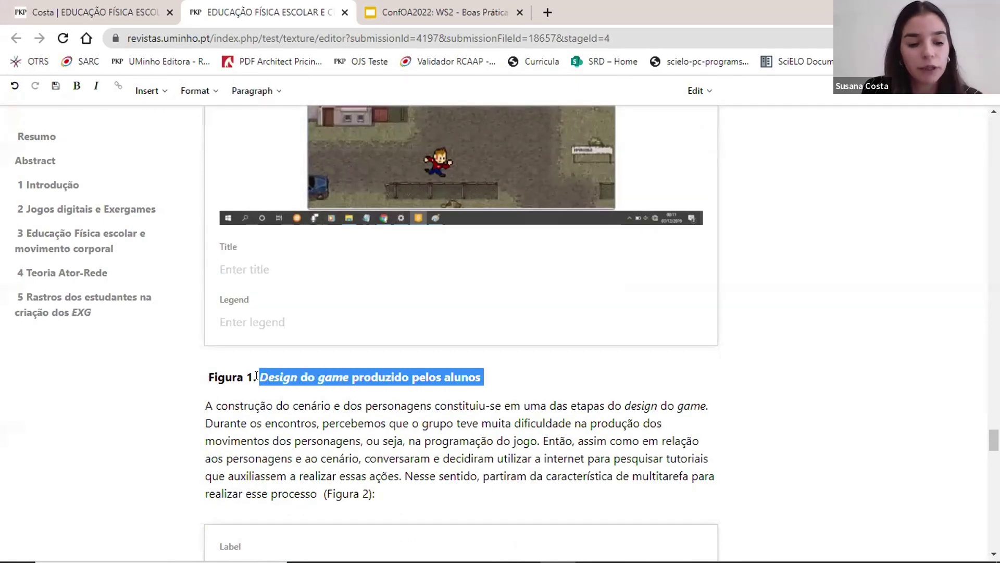
pyautogui.hotkey('ctrl', 'x')
pyautogui.click(239, 266)
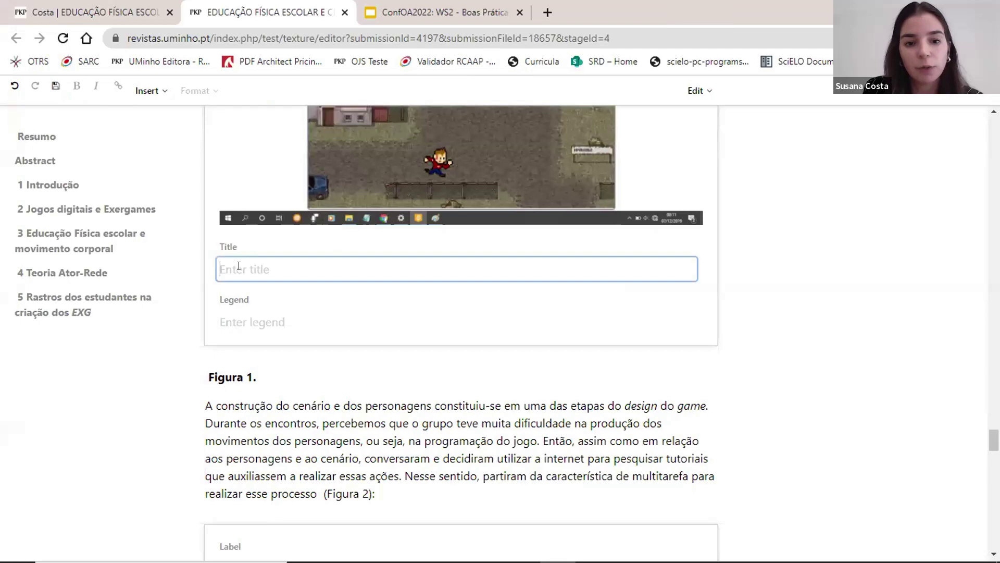
pyautogui.hotkey('ctrl', 'v')
# Delete the leftover "Figura 1." line below the figure and place the text cursor before "(Figura 2)" in the following paragraph.
pyautogui.moveTo(259, 377); pyautogui.dragTo(202, 371)
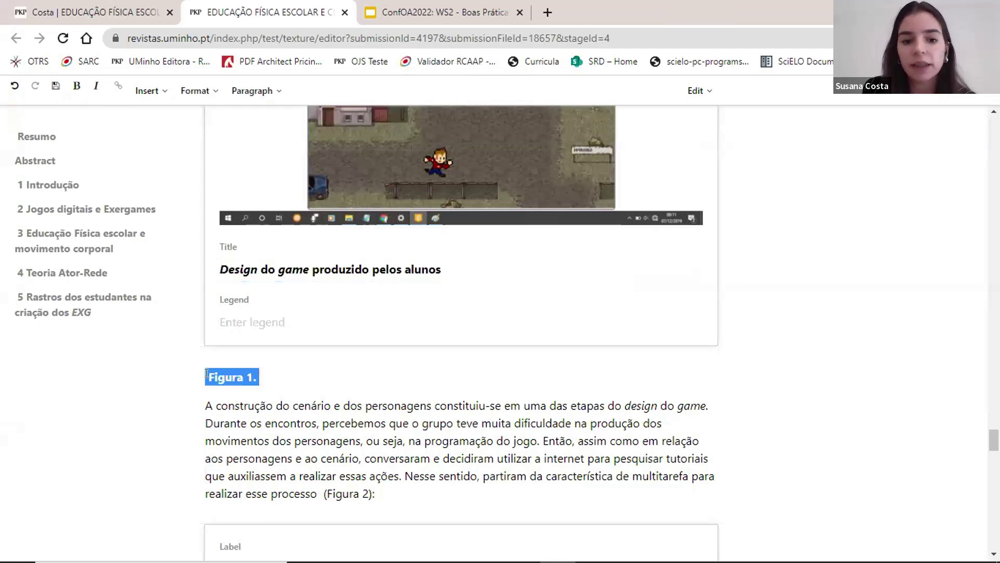
pyautogui.press('BackSpace')
pyautogui.press('BackSpace')
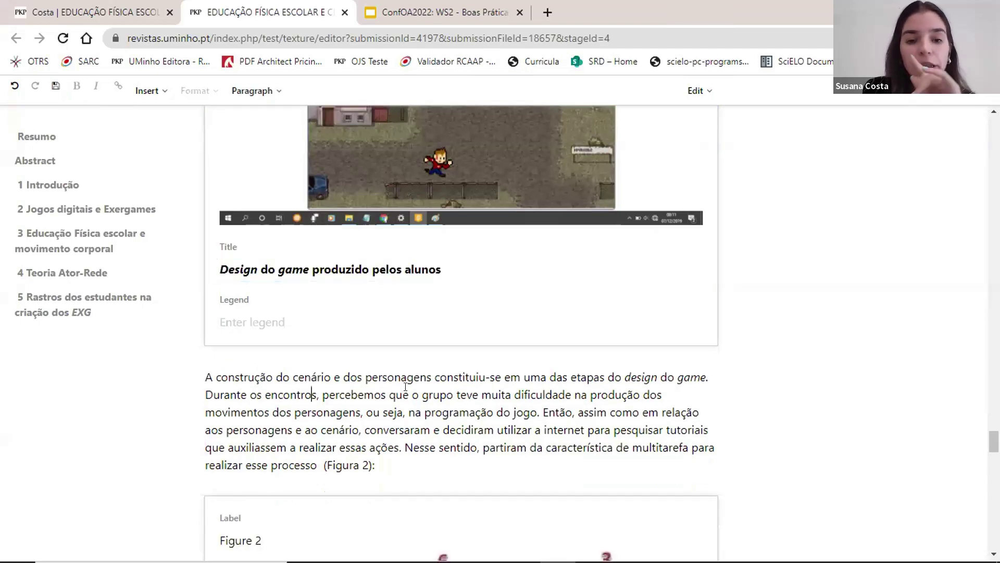
pyautogui.scroll(-1, 398, 388)
pyautogui.click(343, 392)
pyautogui.scroll(-1, 394, 387)
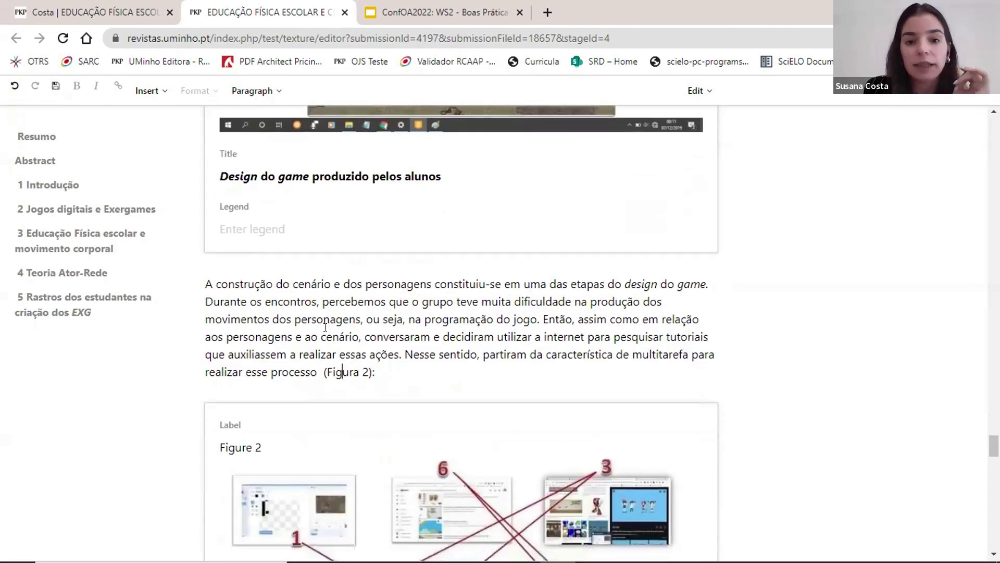
pyautogui.click(324, 317)
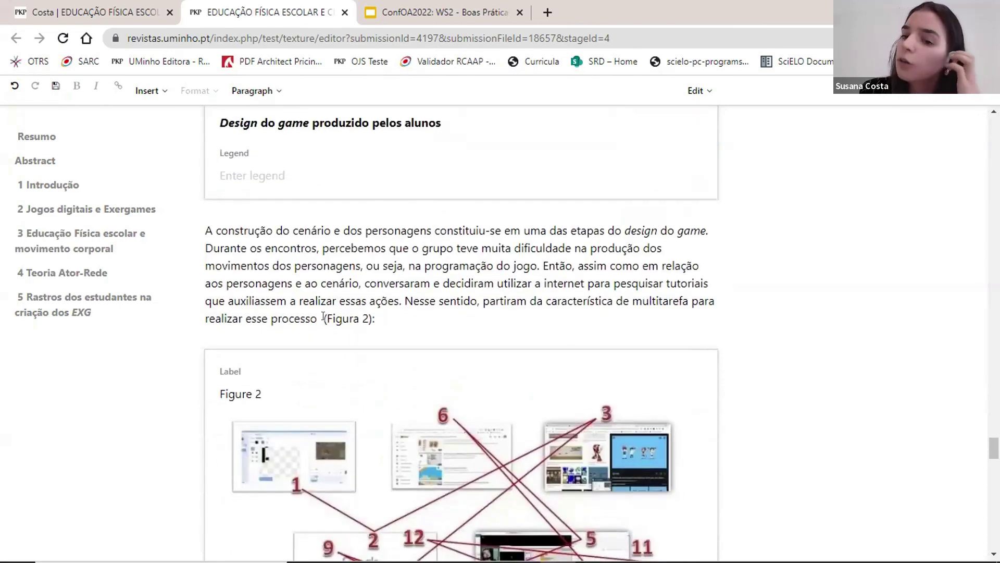
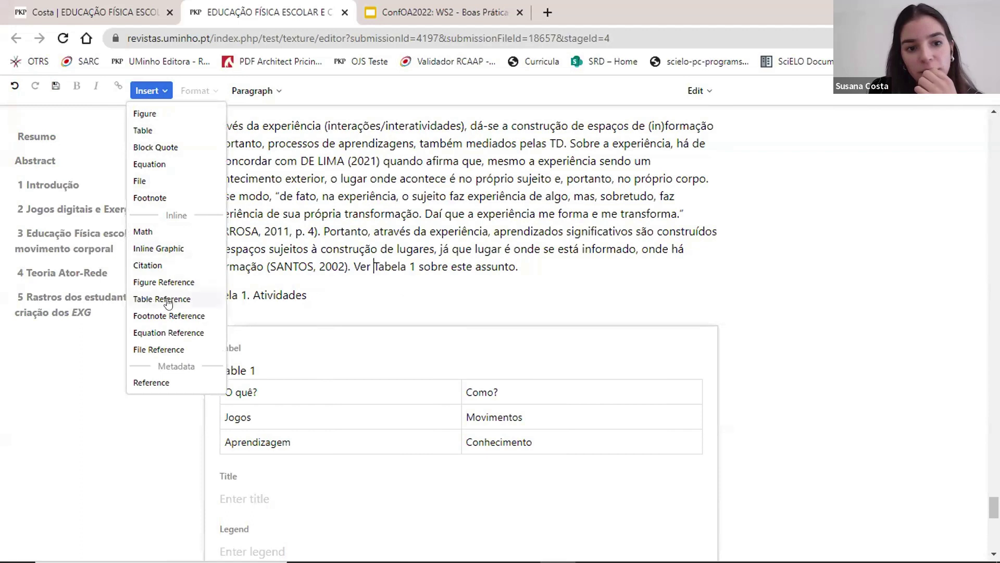
# Insert a table reference to Table 1 after "Ver" in the paragraph above the table, replacing the plain text "Tabela 1".
pyautogui.click(156, 300)
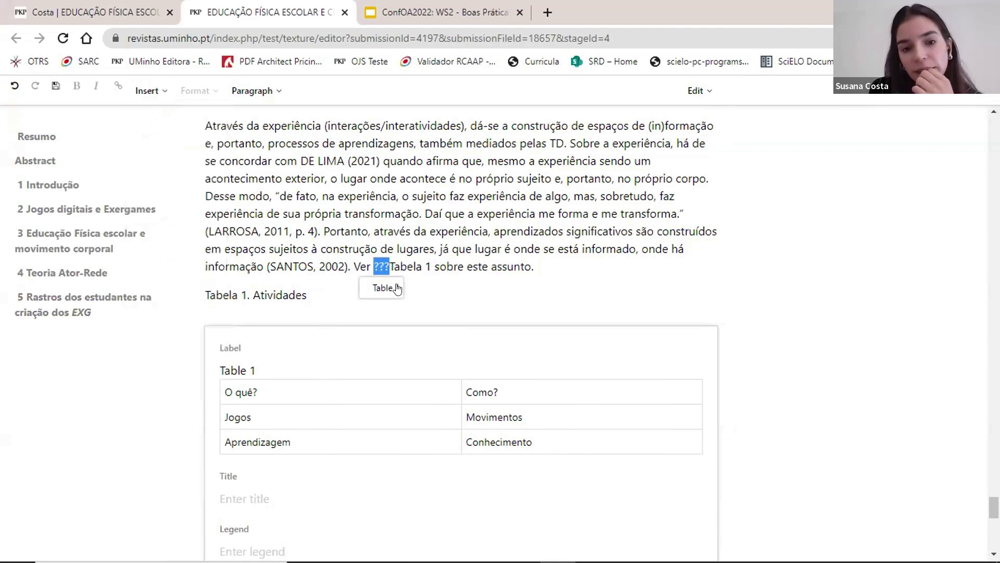
pyautogui.click(373, 289)
pyautogui.click(454, 267)
pyautogui.press('BackSpace')
pyautogui.press('BackSpace')
pyautogui.press('BackSpace')
pyautogui.press('BackSpace')
pyautogui.press('BackSpace')
pyautogui.press('BackSpace')
pyautogui.press('BackSpace')
pyautogui.press('BackSpace')
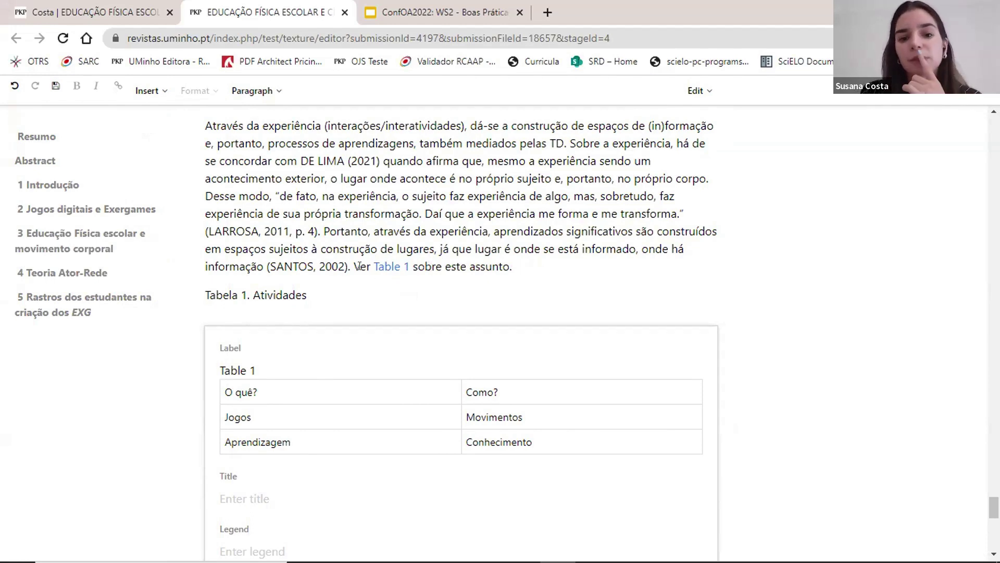
pyautogui.click(431, 267)
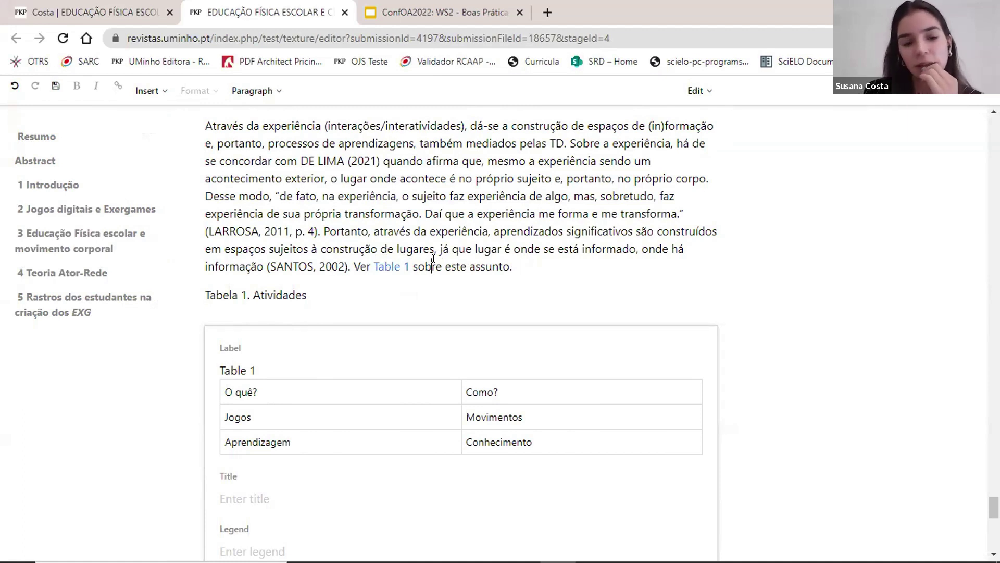
# Move the caption text "Atividades" from the line above Table 1 into the table's title.
pyautogui.scroll(-1, 433, 259)
pyautogui.moveTo(309, 222); pyautogui.dragTo(252, 222)
pyautogui.hotkey('ctrl', 'c')
pyautogui.press('BackSpace')
pyautogui.scroll(-3, 245, 275)
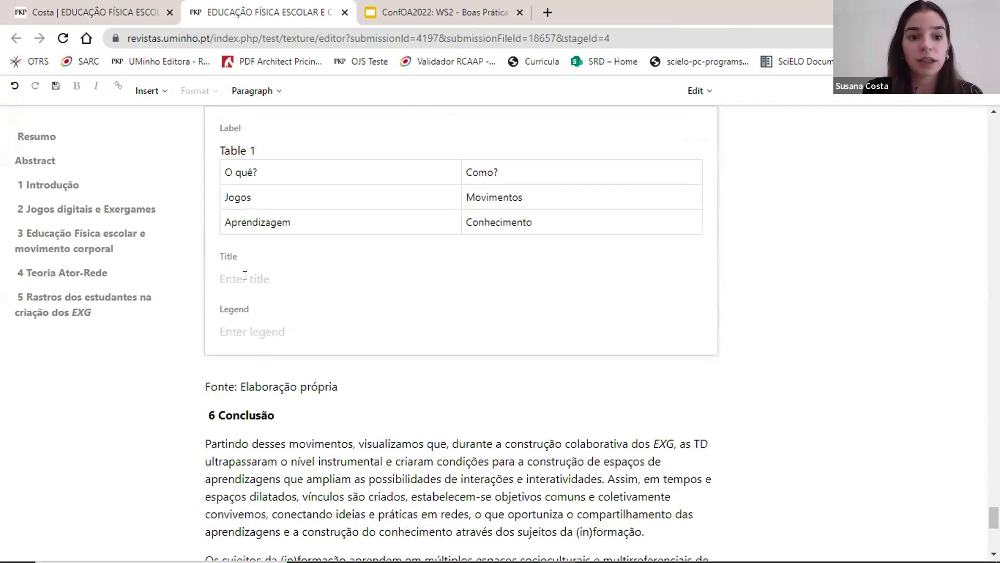
pyautogui.click(252, 280)
pyautogui.hotkey('ctrl', 'v')
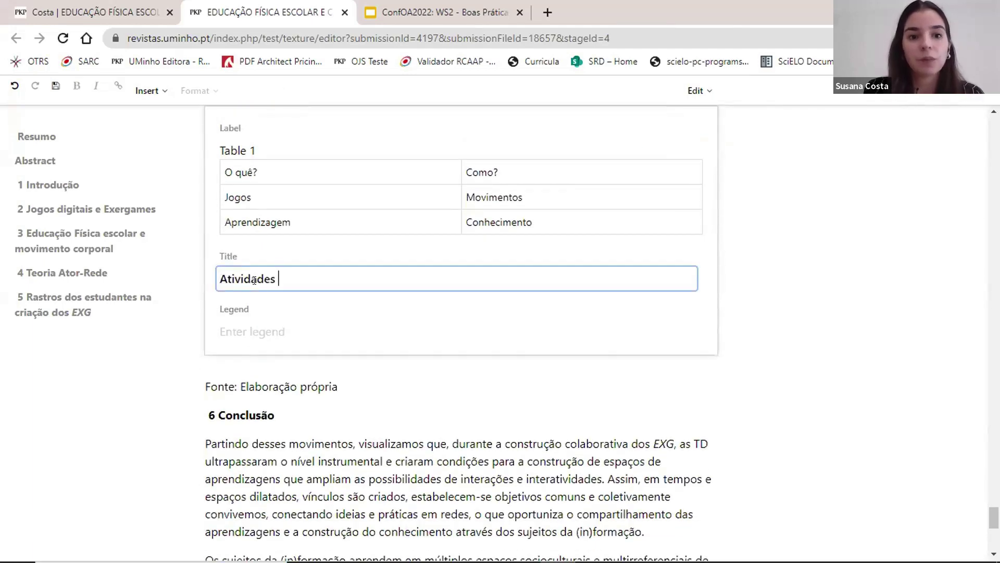
# Delete the leftover "Tabela 1." line above the table together with its empty paragraph.
pyautogui.scroll(1, 246, 165)
pyautogui.moveTo(200, 148); pyautogui.dragTo(255, 149)
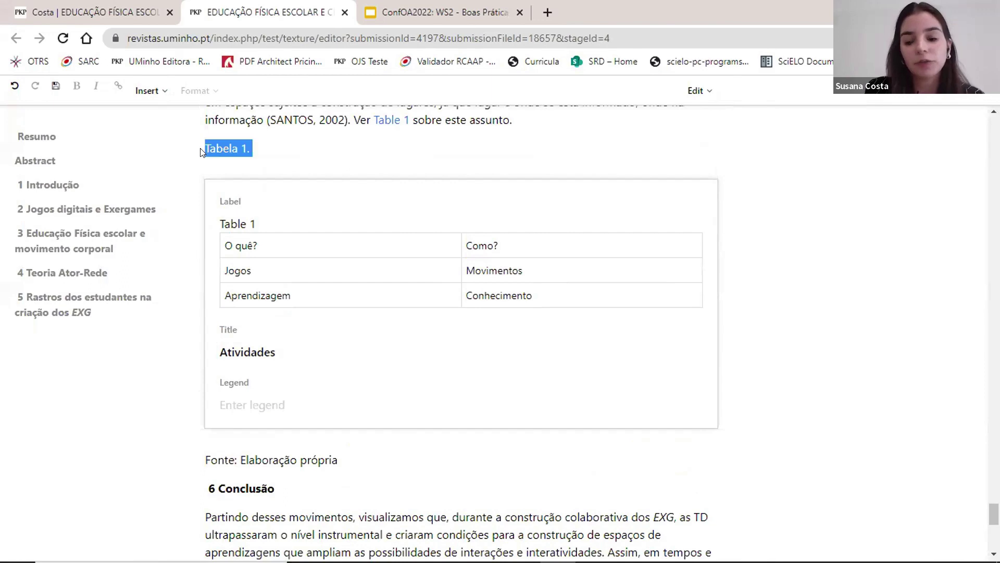
pyautogui.press('BackSpace')
pyautogui.press('BackSpace')
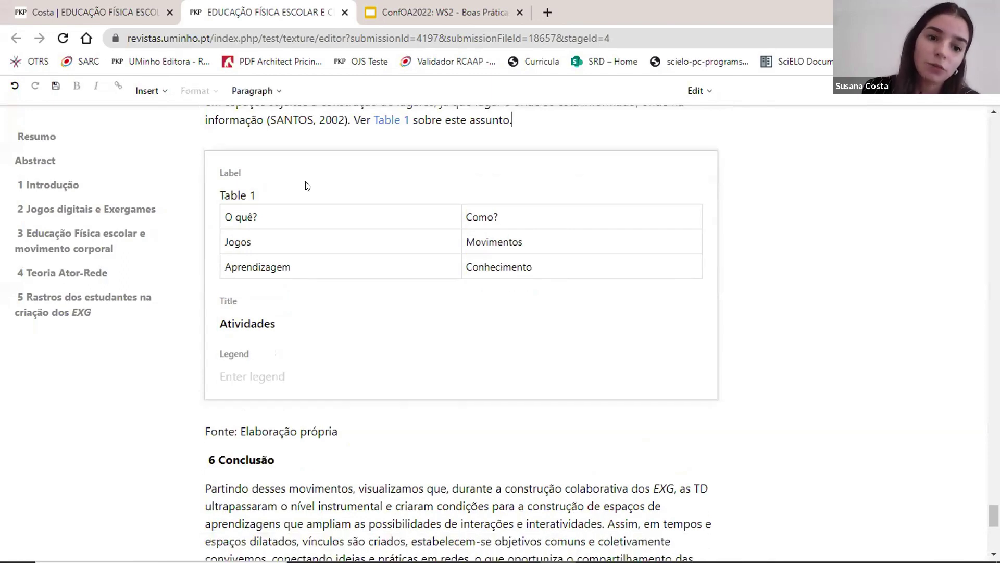
# Move the source note "Fonte: Elaboração própria" into Table 1's legend and delete the empty paragraph left below the table.
pyautogui.scroll(-2, 334, 274)
pyautogui.scroll(-2, 334, 274)
pyautogui.moveTo(337, 284); pyautogui.dragTo(233, 267)
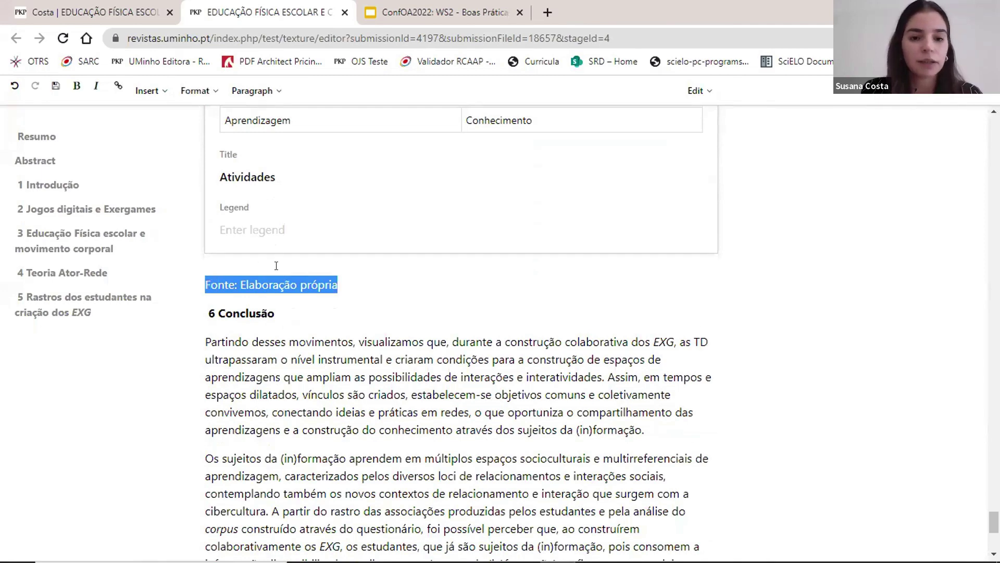
pyautogui.hotkey('ctrl', 'x')
pyautogui.click(262, 229)
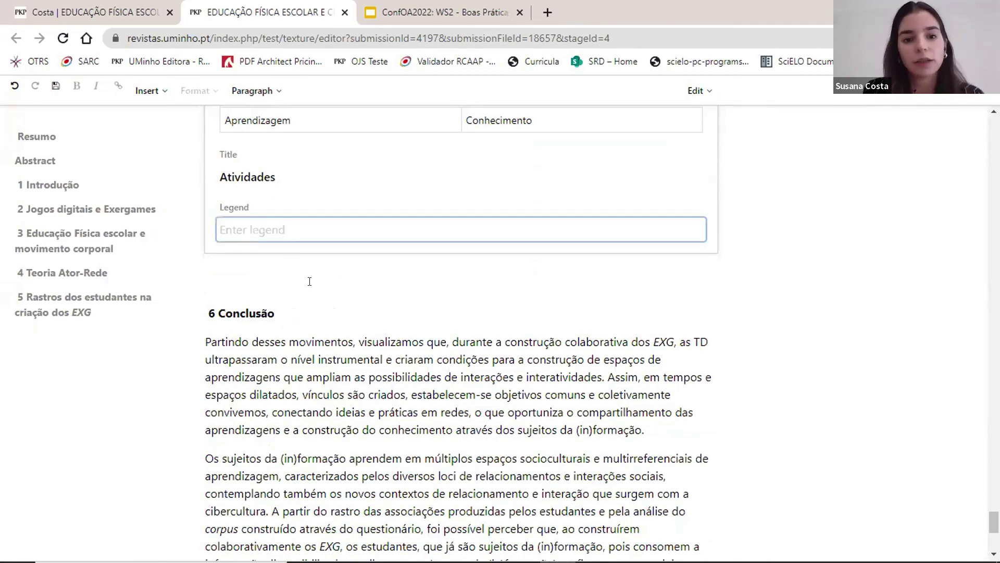
pyautogui.hotkey('ctrl', 'v')
pyautogui.click(279, 292)
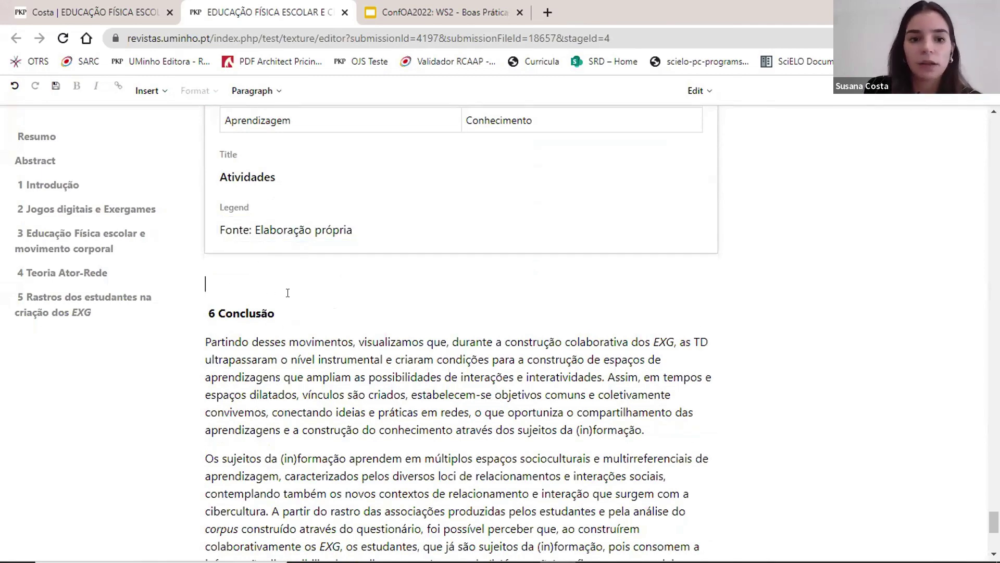
pyautogui.press('Delete')
# Set the section title "6 Conclusão" as Heading 1.
pyautogui.moveTo(277, 285); pyautogui.dragTo(208, 285)
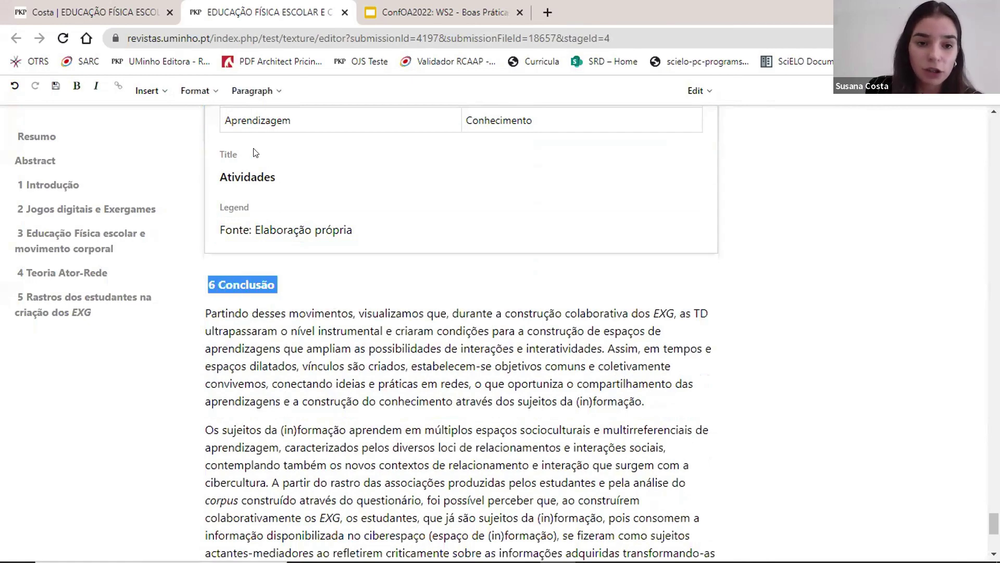
pyautogui.click(254, 91)
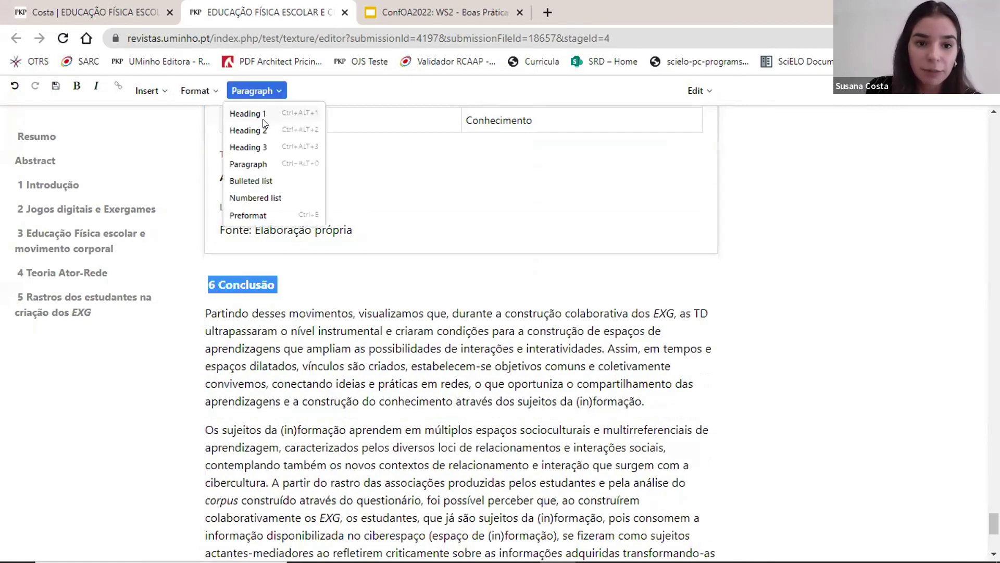
pyautogui.click(263, 114)
pyautogui.click(323, 287)
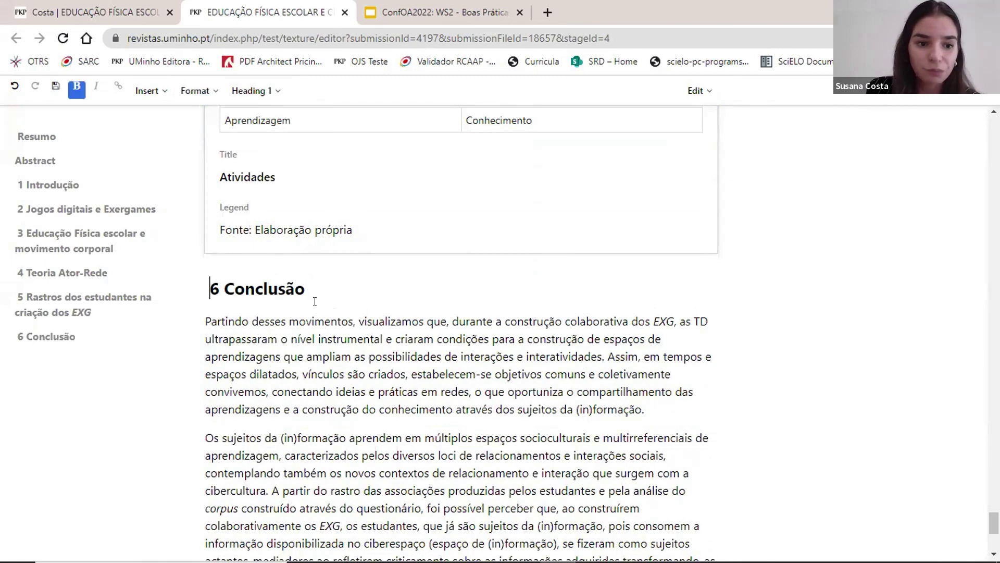
# Review the conclusion text and the entries under "Referências" at the end of the article.
pyautogui.scroll(-1, 337, 291)
pyautogui.scroll(-3, 336, 292)
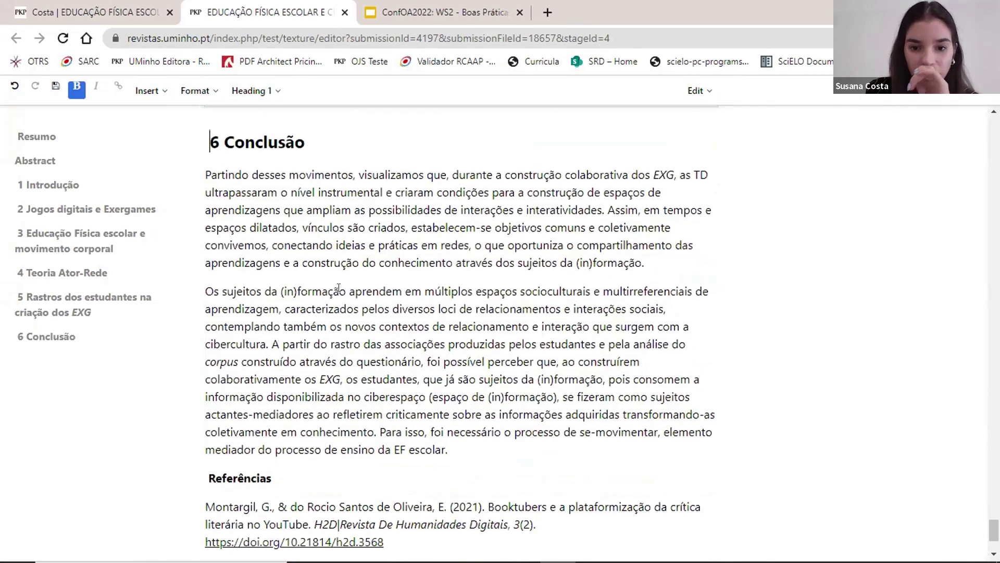
pyautogui.scroll(-2, 341, 284)
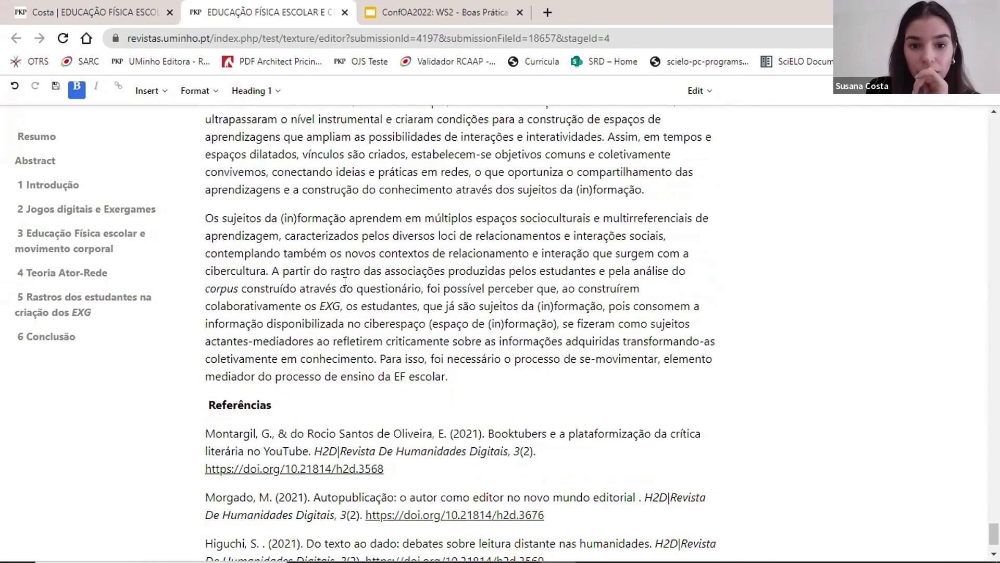
pyautogui.scroll(-2, 350, 278)
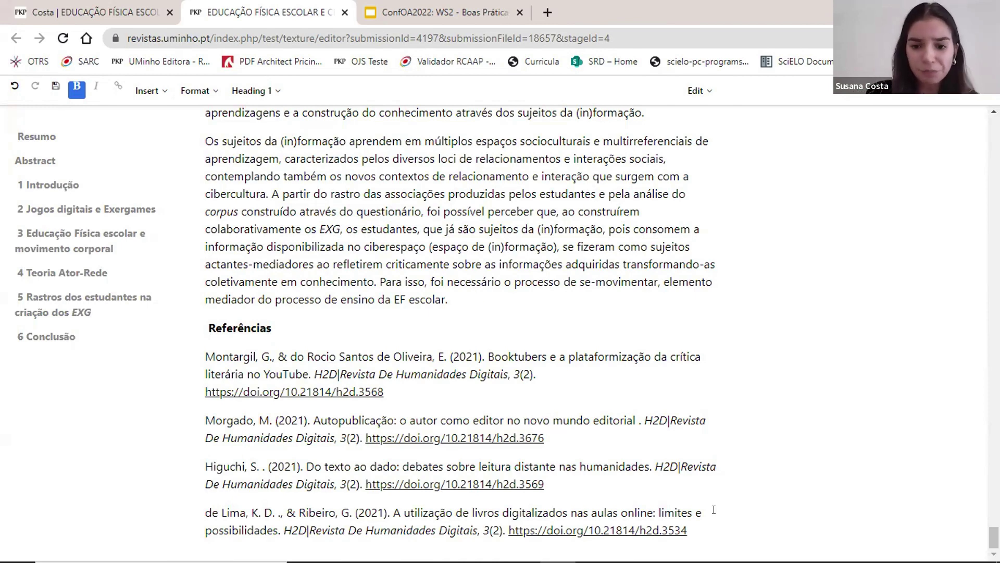
pyautogui.click(698, 522)
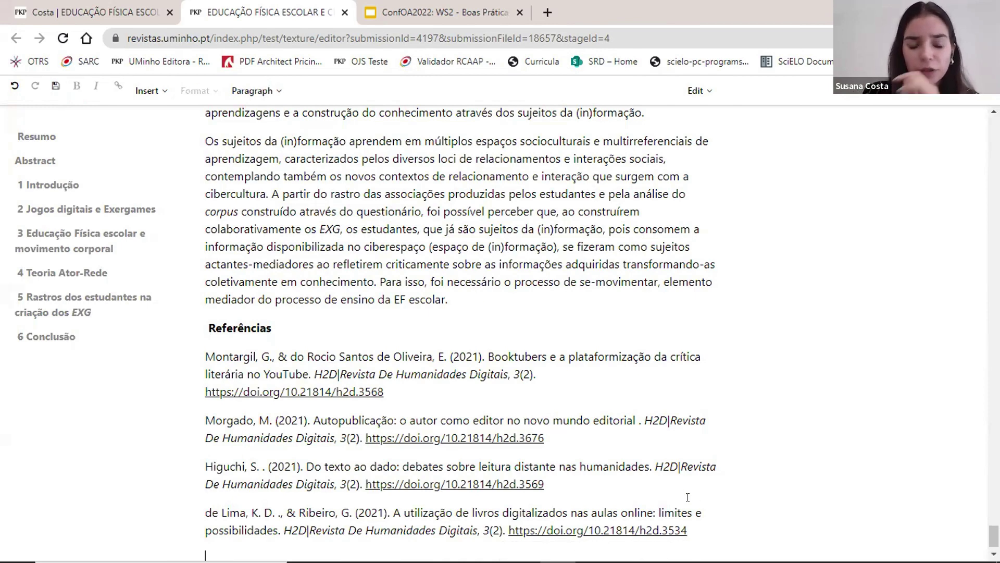
pyautogui.scroll(-1, 372, 303)
pyautogui.scroll(-1, 373, 304)
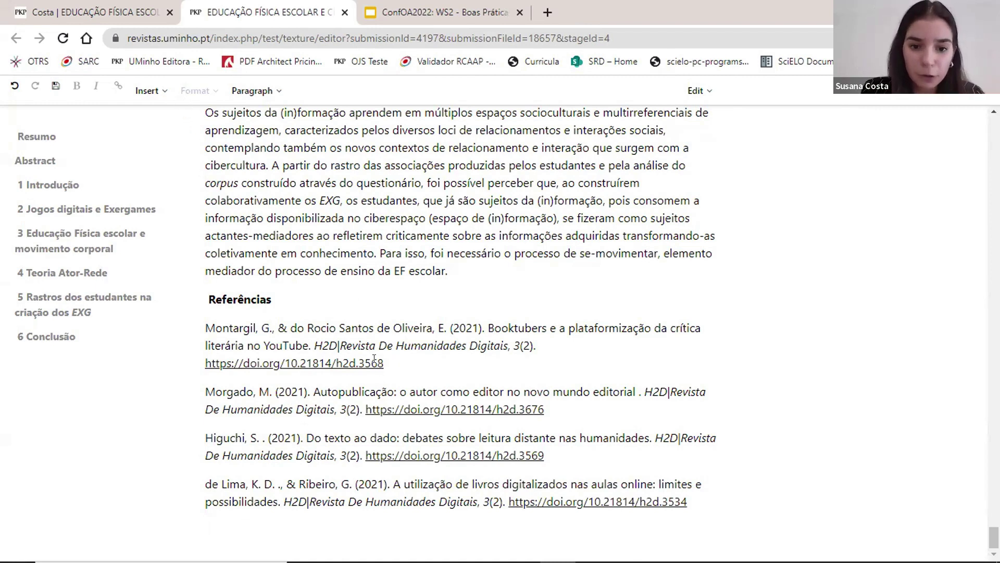
pyautogui.moveTo(384, 363); pyautogui.dragTo(205, 363)
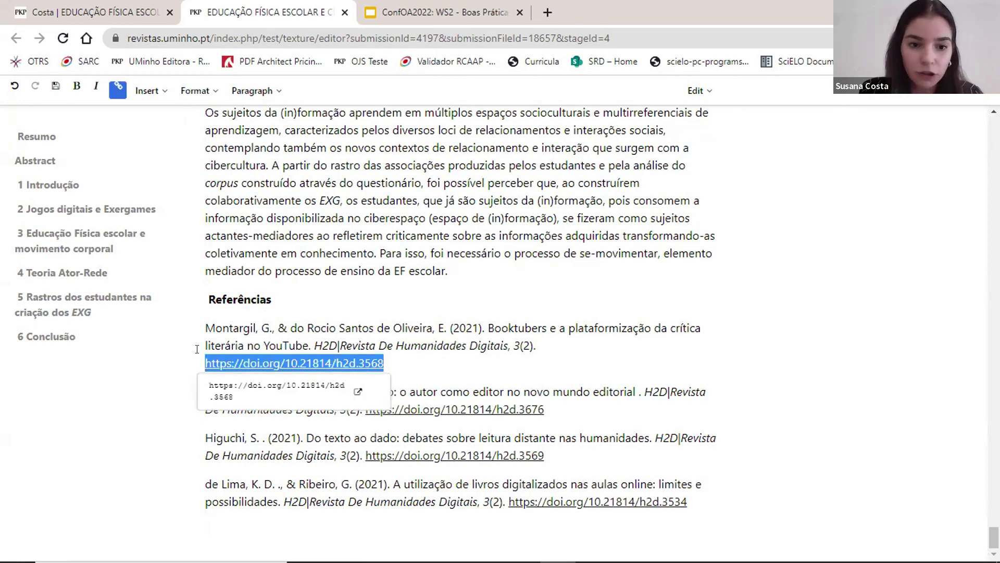
pyautogui.click(211, 533)
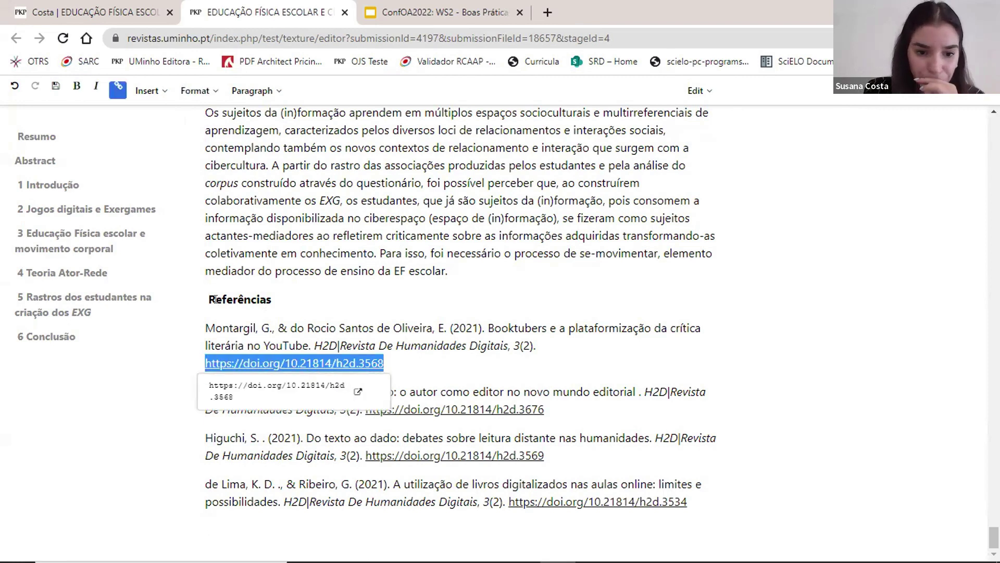
pyautogui.click(160, 92)
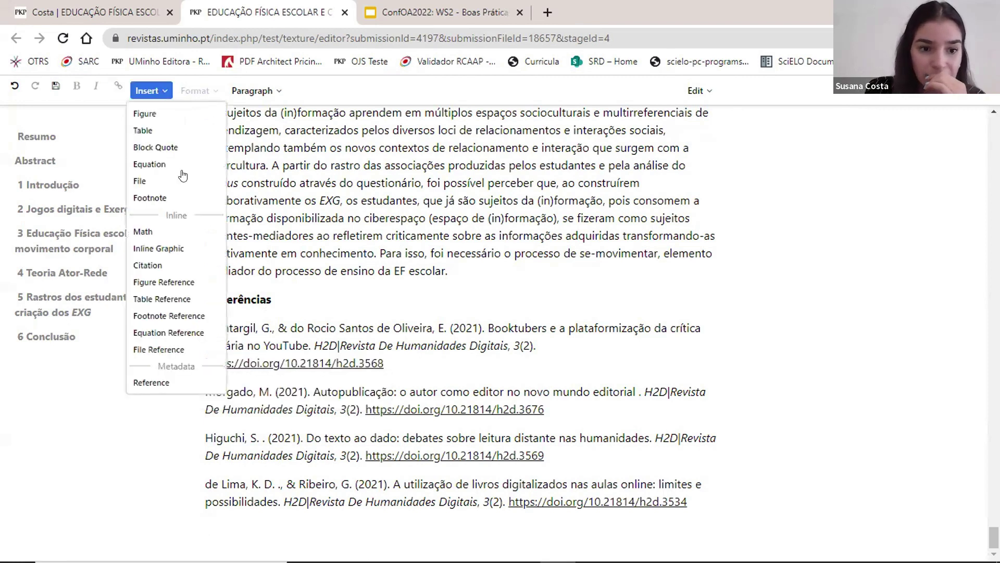
pyautogui.click(151, 383)
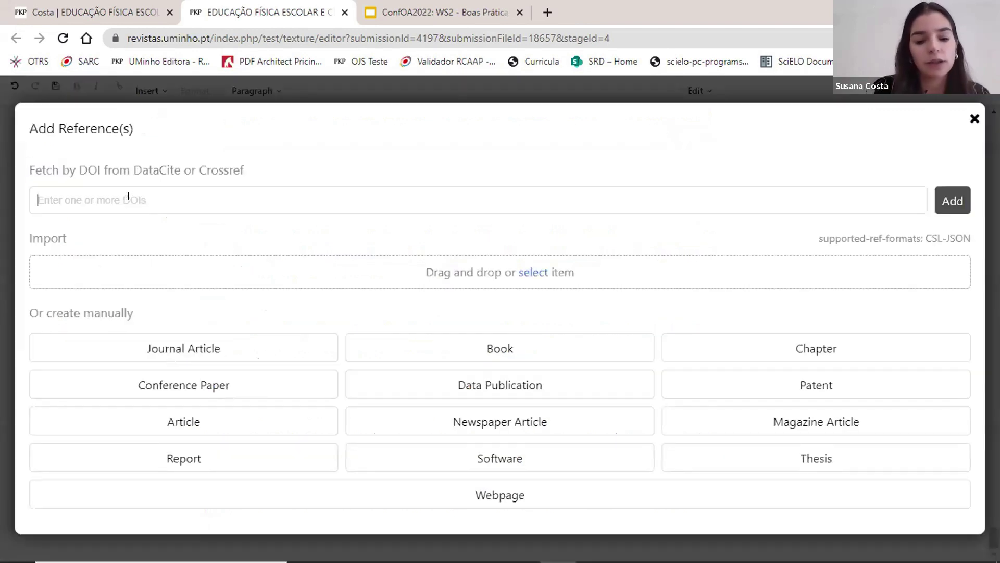
pyautogui.hotkey('ctrl', 'v')
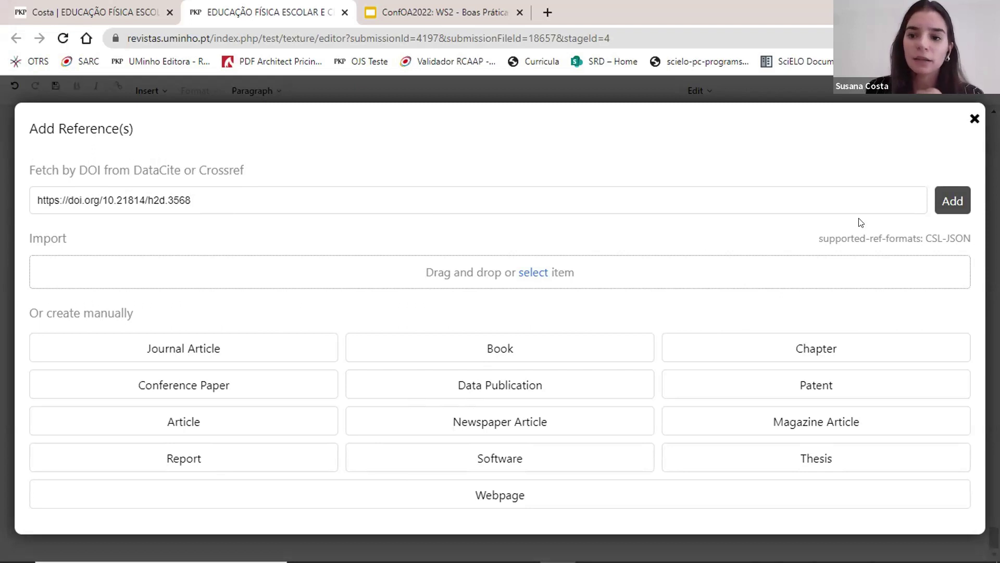
pyautogui.click(948, 203)
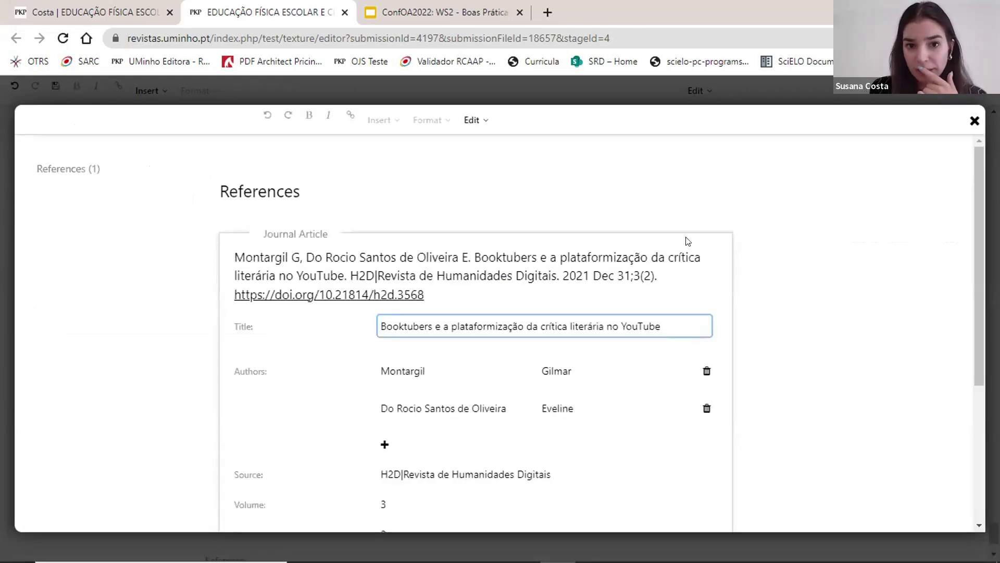
pyautogui.scroll(-3, 744, 251)
pyautogui.scroll(-2, 752, 253)
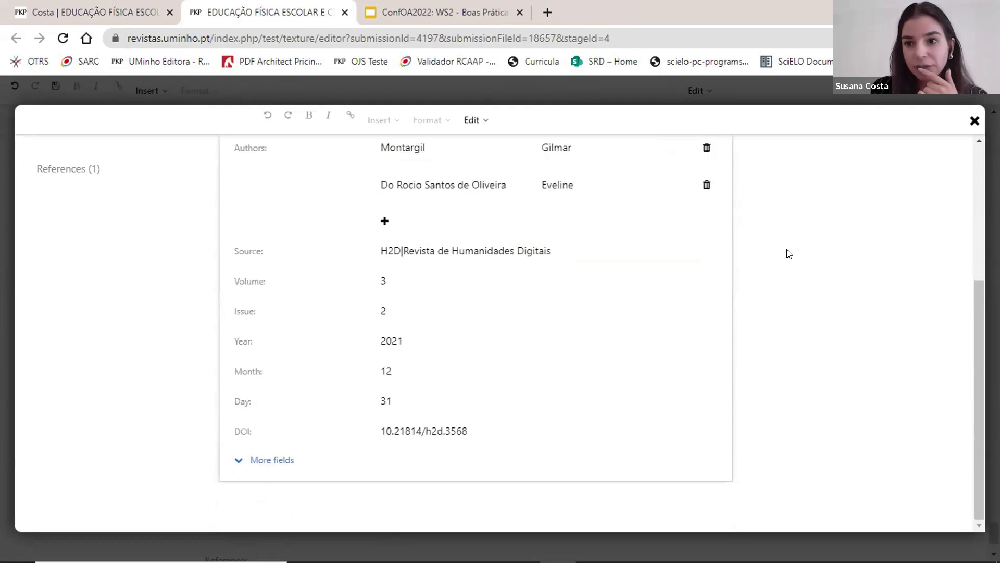
pyautogui.scroll(5, 802, 234)
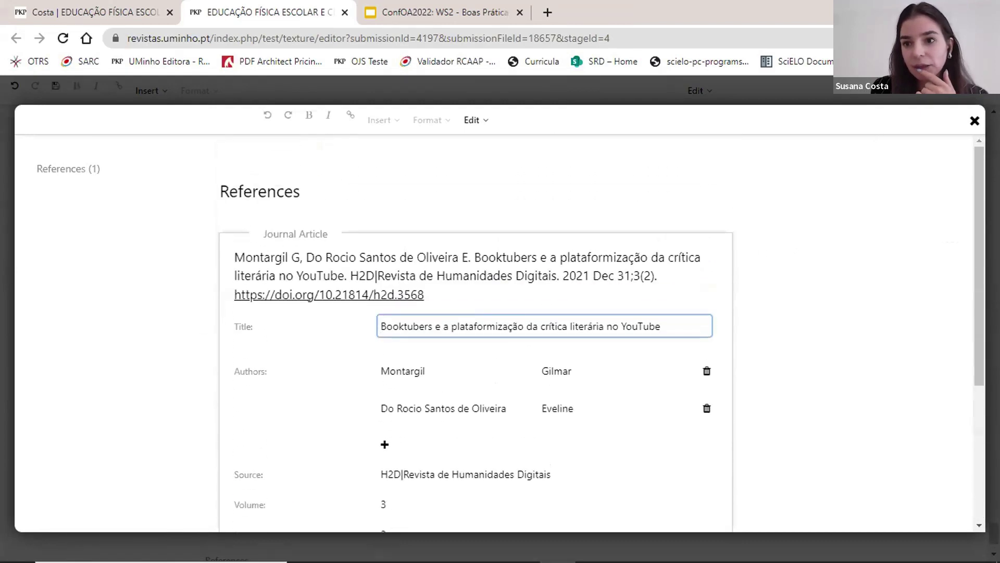
pyautogui.press('Escape')
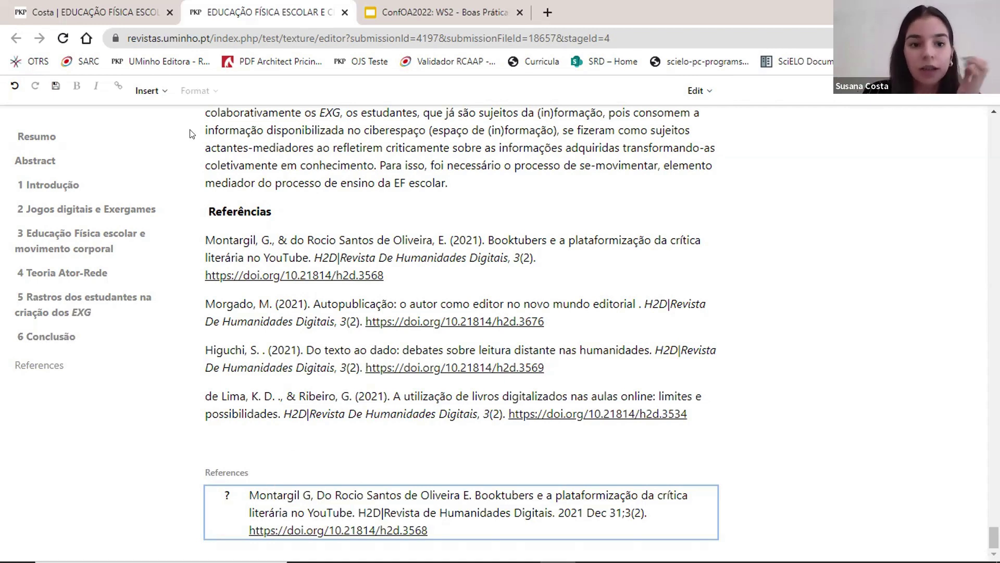
pyautogui.moveTo(556, 321); pyautogui.dragTo(362, 325)
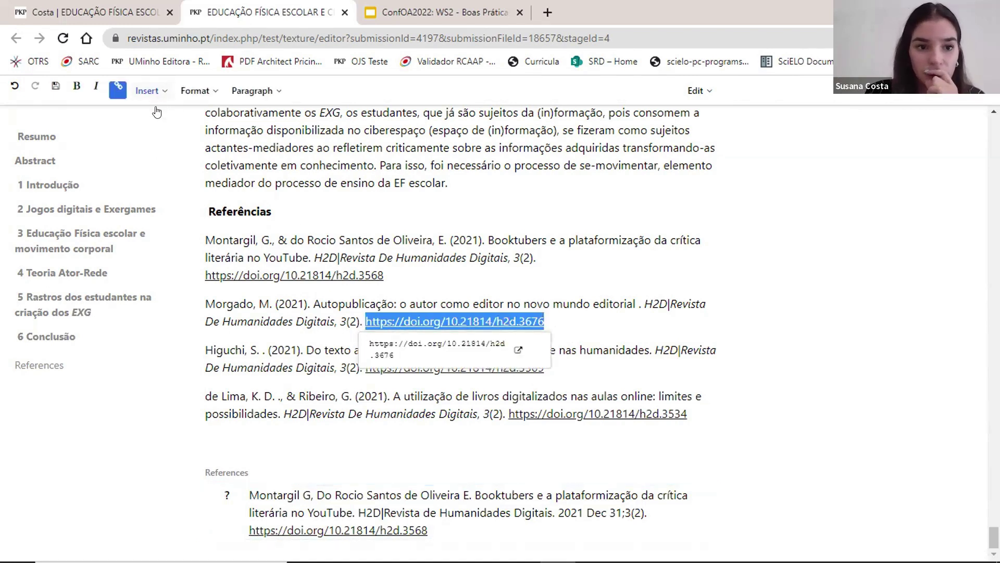
pyautogui.click(151, 91)
pyautogui.click(151, 266)
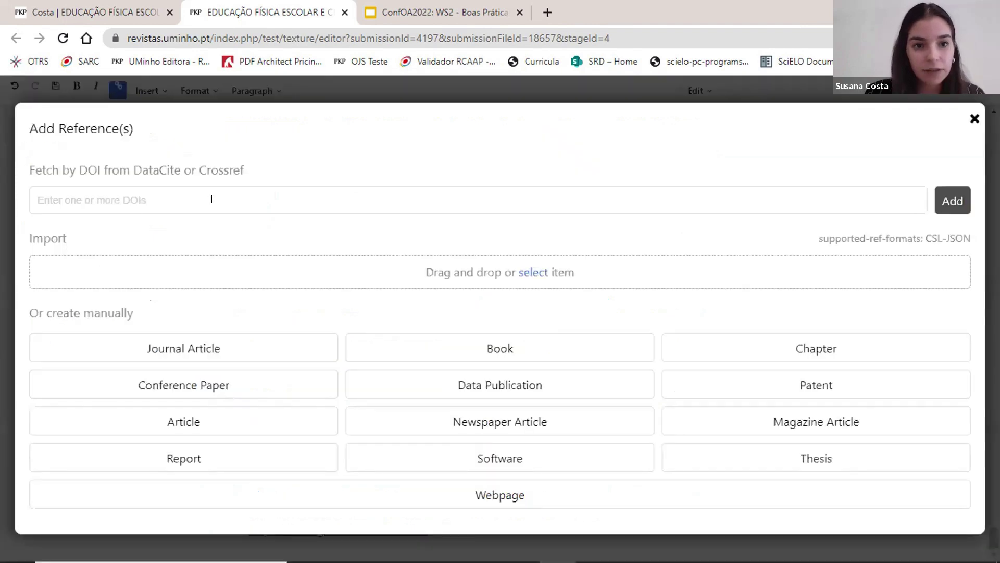
pyautogui.click(212, 199)
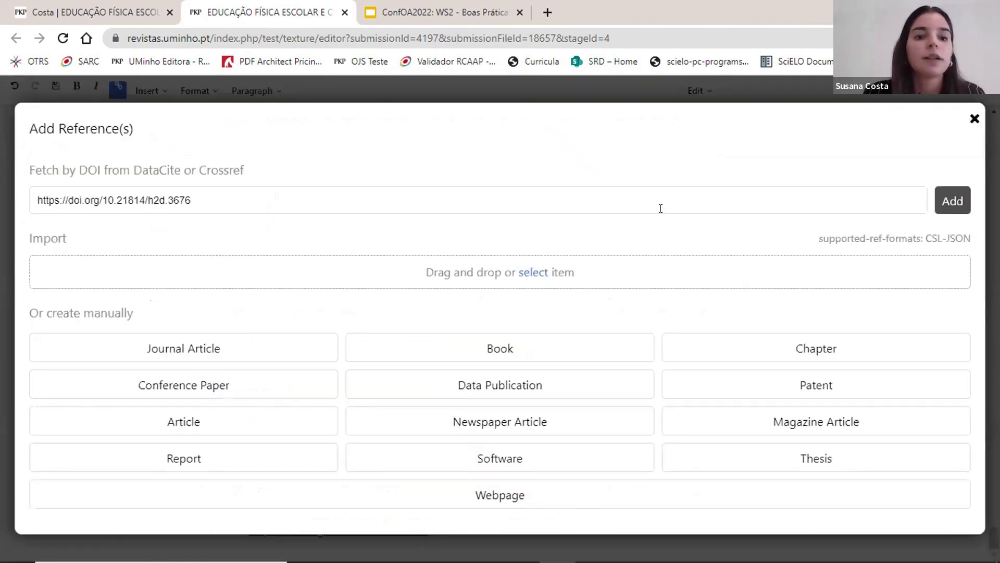
pyautogui.click(952, 201)
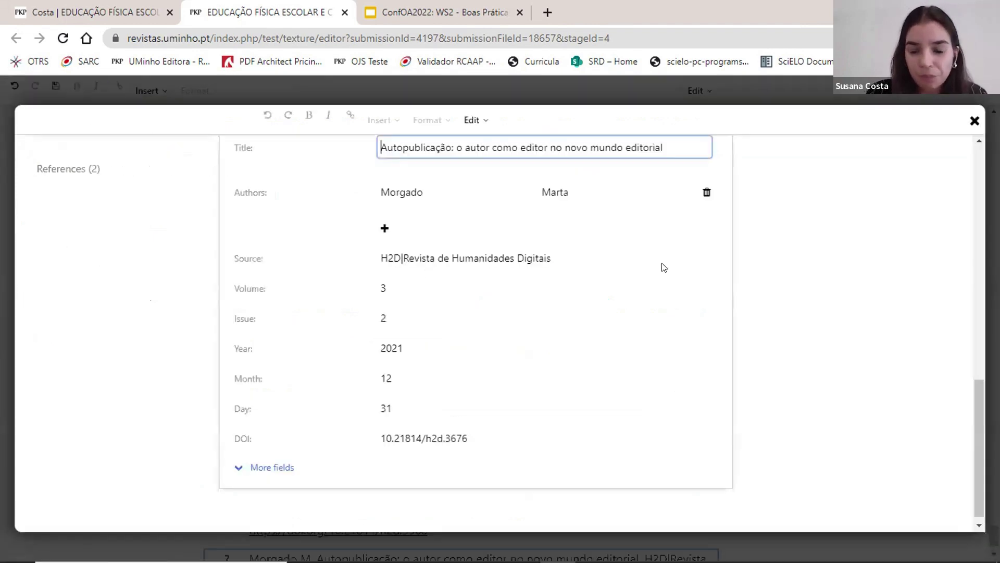
pyautogui.click(973, 121)
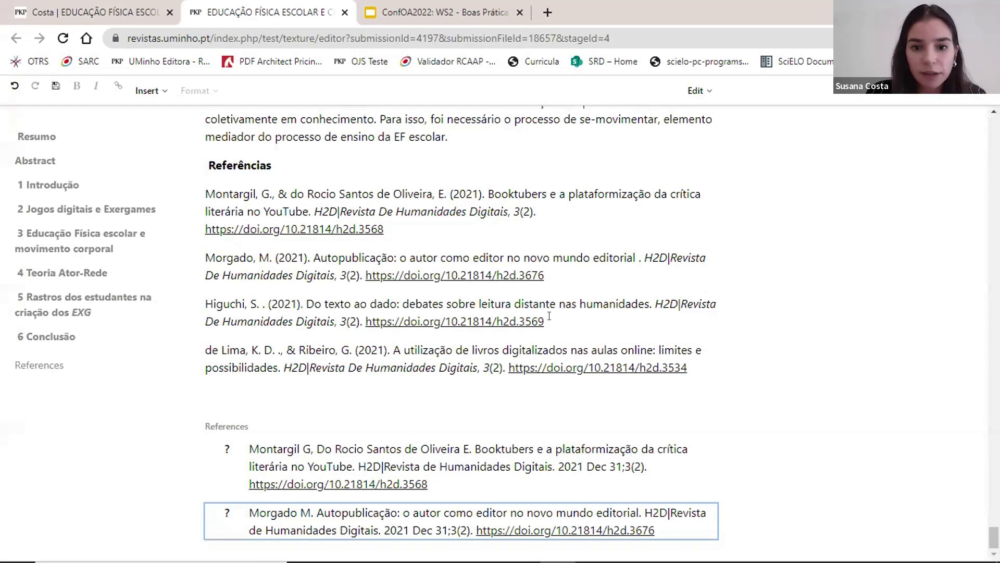
pyautogui.moveTo(545, 319); pyautogui.dragTo(362, 319)
pyautogui.hotkey('ctrl', 'c')
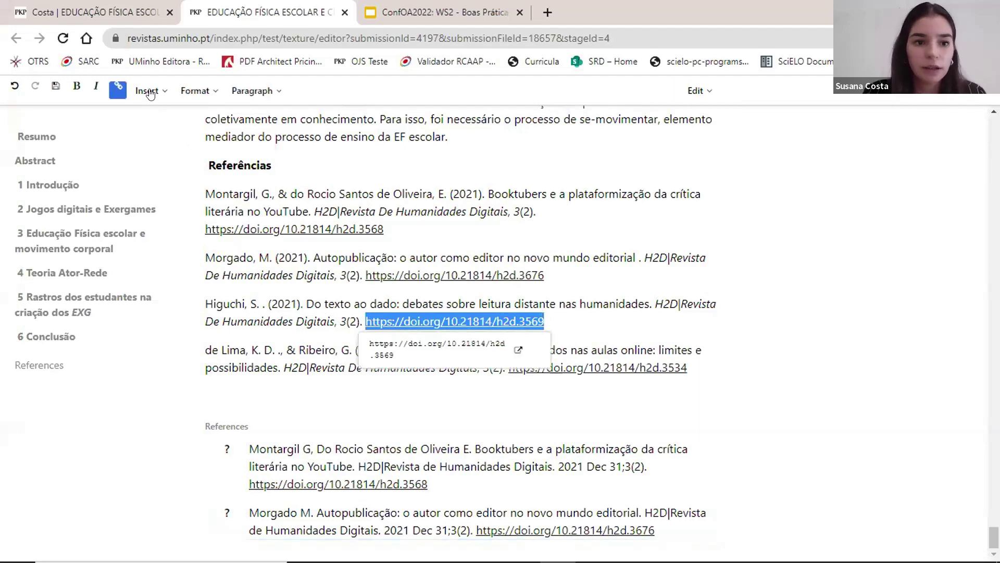
pyautogui.click(148, 91)
pyautogui.click(159, 266)
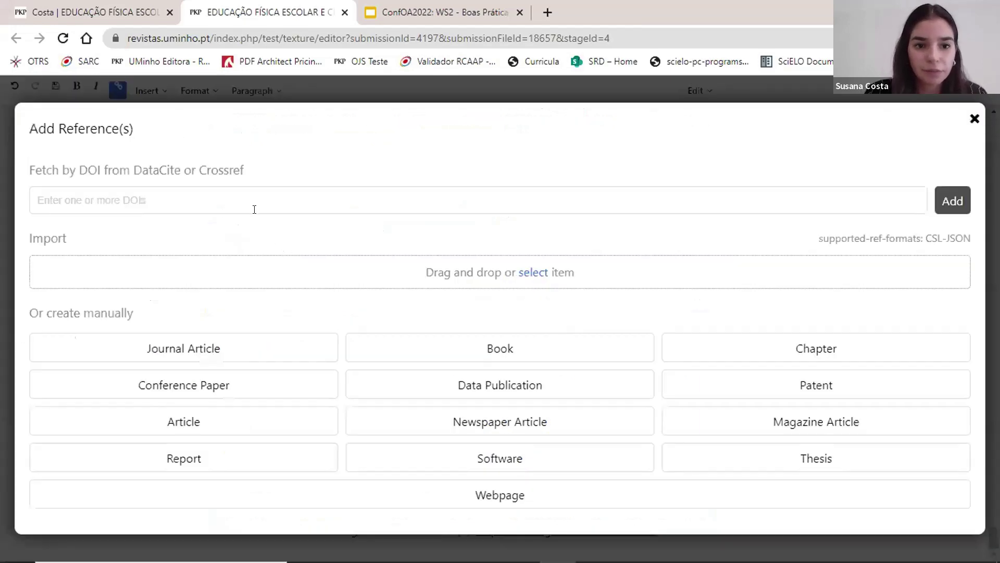
pyautogui.hotkey('ctrl', 'v')
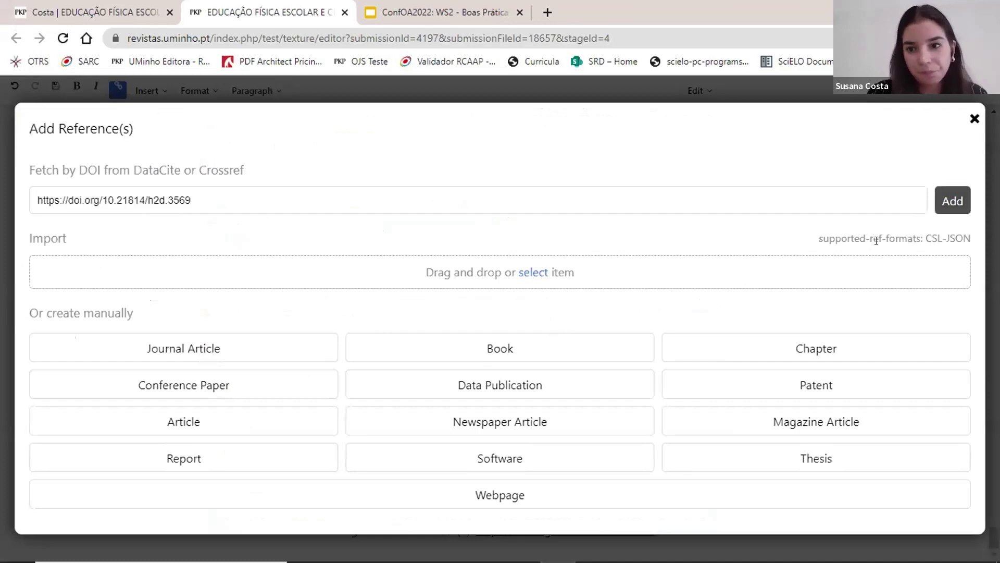
pyautogui.click(951, 203)
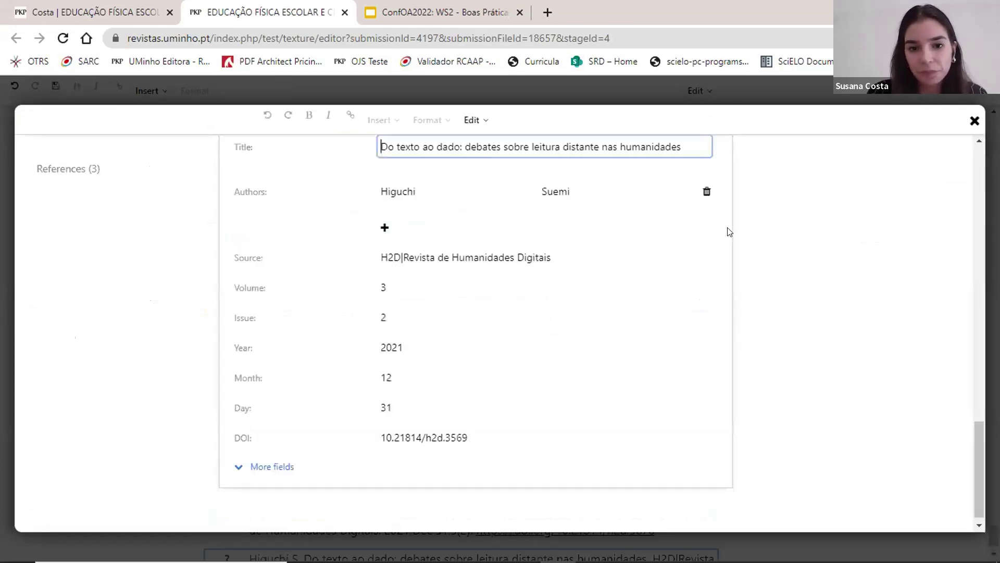
pyautogui.click(970, 125)
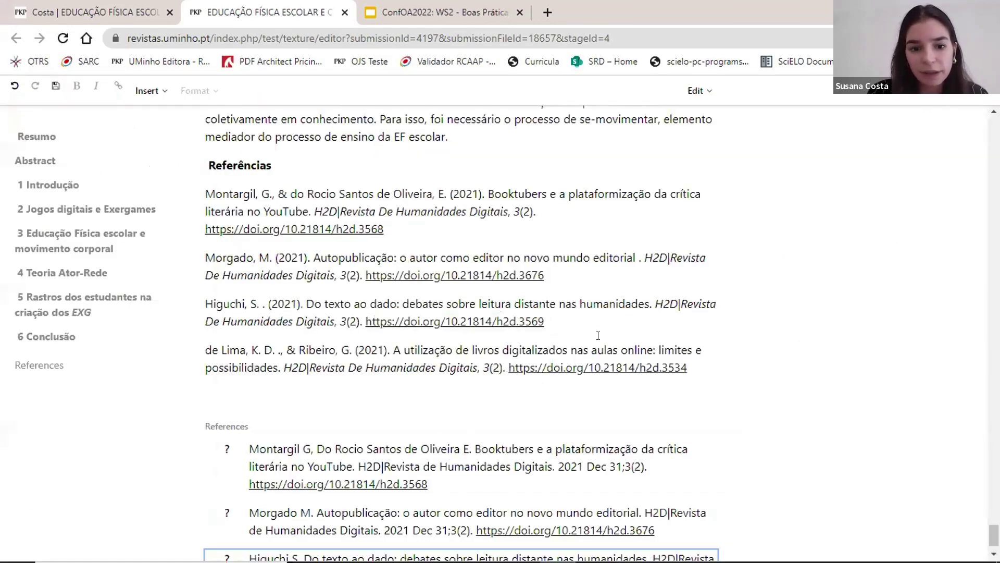
pyautogui.moveTo(686, 321); pyautogui.dragTo(508, 321)
pyautogui.hotkey('ctrl', 'c')
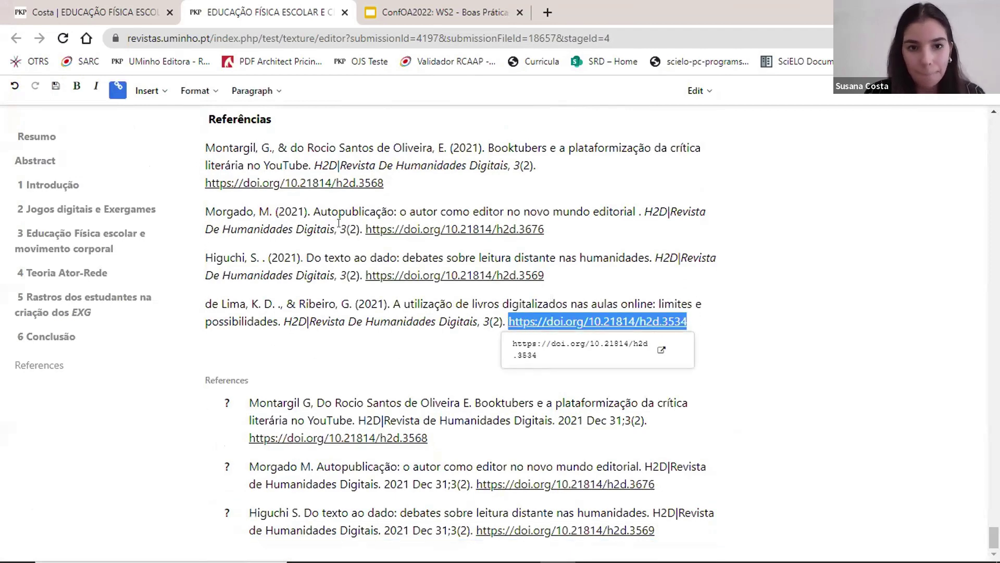
pyautogui.click(140, 93)
pyautogui.click(148, 265)
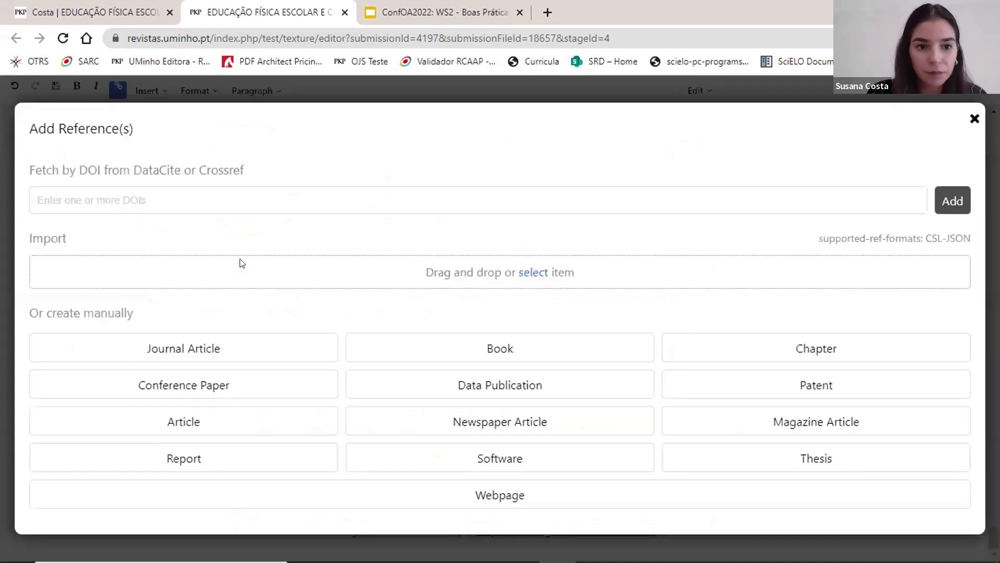
pyautogui.click(208, 198)
pyautogui.hotkey('ctrl', 'v')
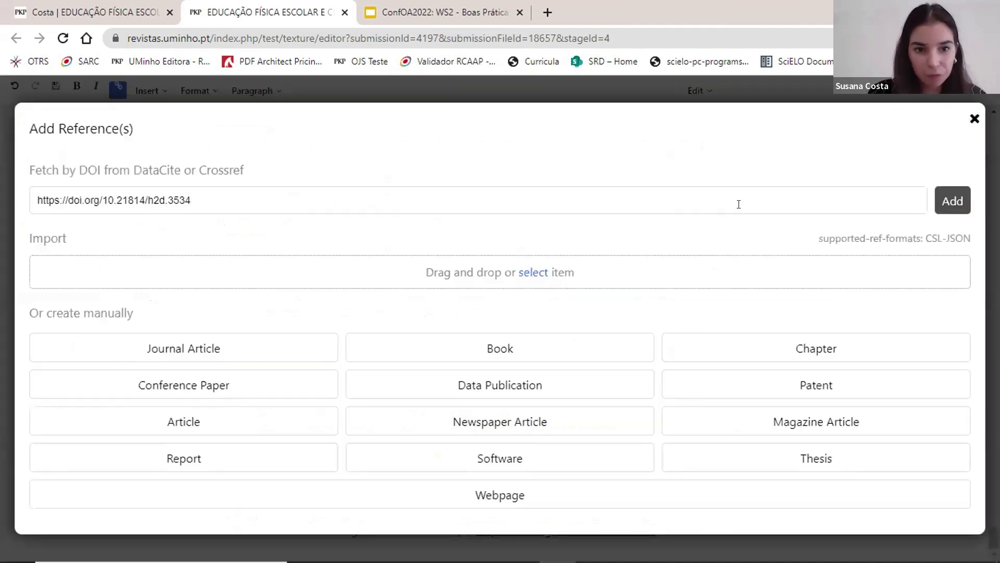
pyautogui.click(939, 201)
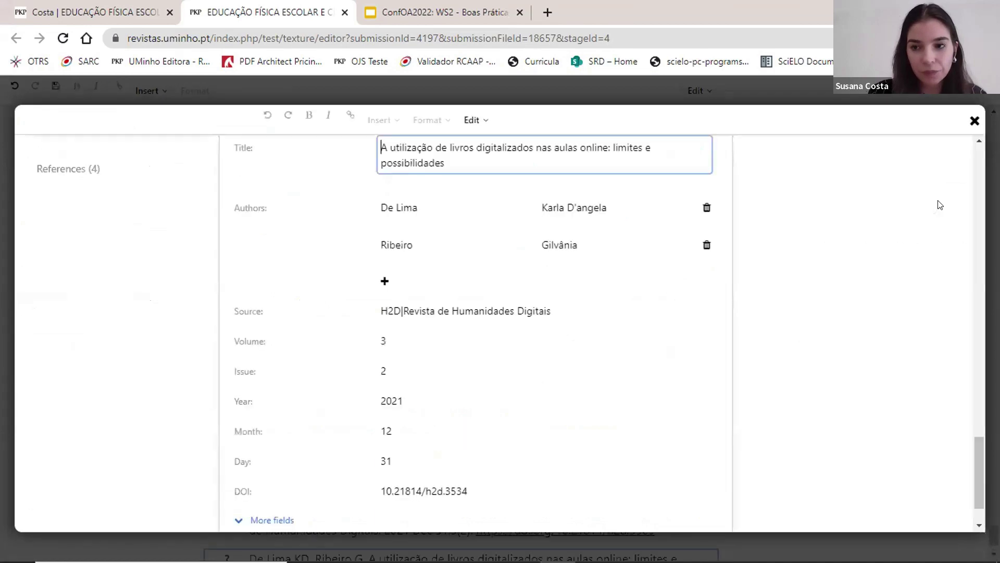
pyautogui.click(972, 123)
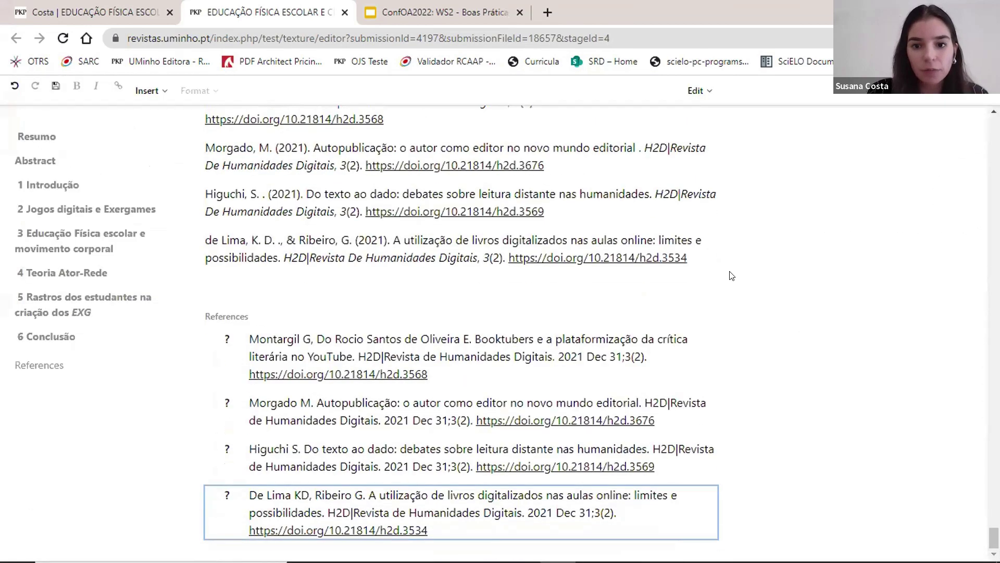
# Delete the plain-text "Referências" heading with its four entries and the empty paragraph left after the conclusion.
pyautogui.scroll(1, 677, 331)
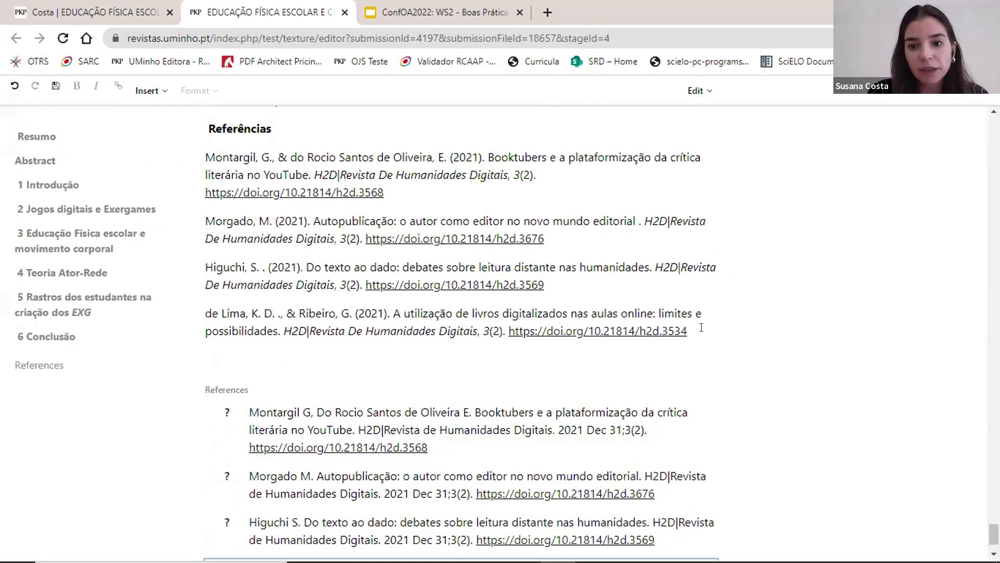
pyautogui.moveTo(364, 242); pyautogui.dragTo(208, 263)
pyautogui.press('Delete')
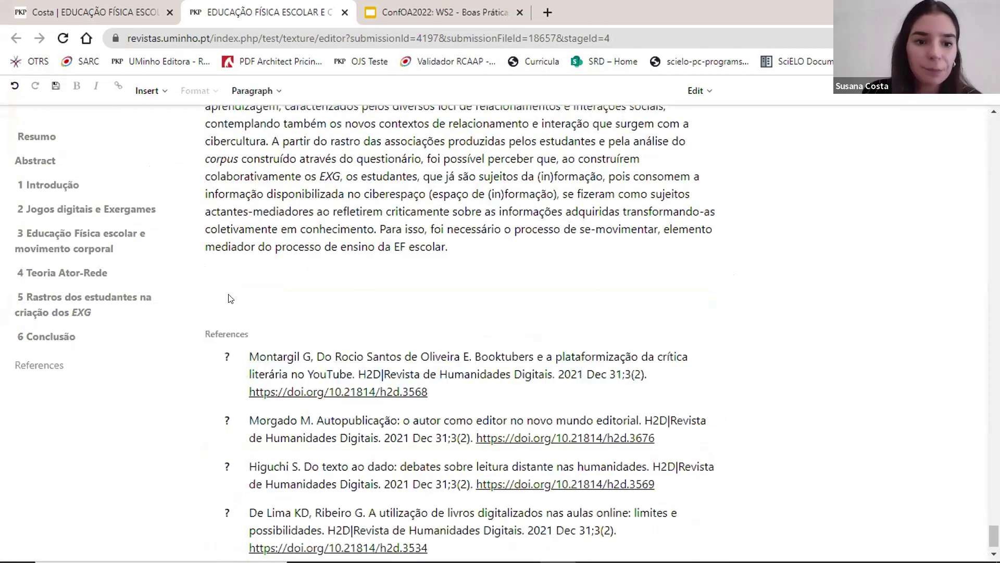
pyautogui.press('BackSpace')
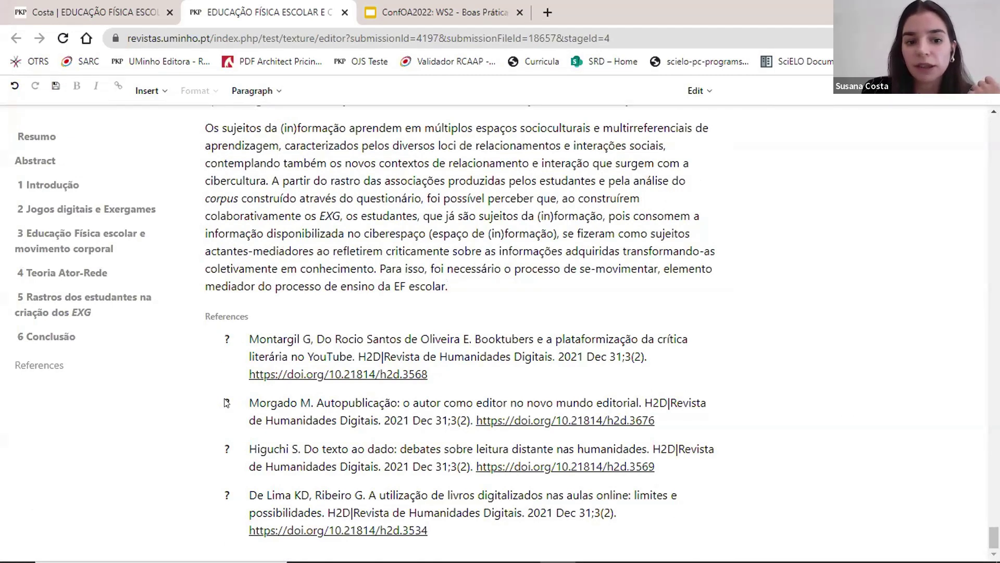
# Insert a citation to the "Booktubers e a plataformização da crítica literária no YouTube" reference after 2021 in the paragraph beginning "A estética tecnológica".
pyautogui.scroll(2, 465, 353)
pyautogui.scroll(8, 466, 352)
pyautogui.scroll(3, 466, 352)
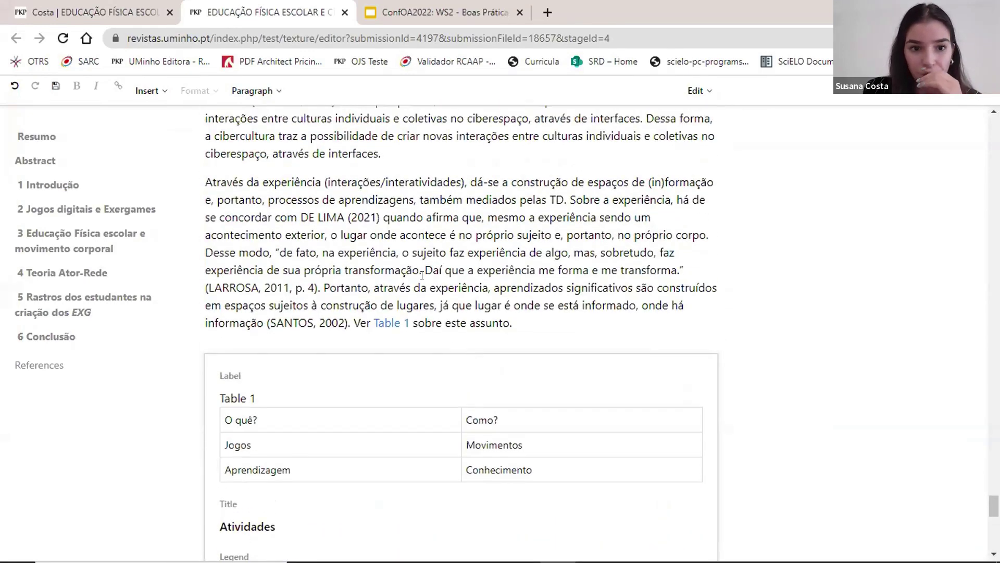
pyautogui.scroll(3, 487, 227)
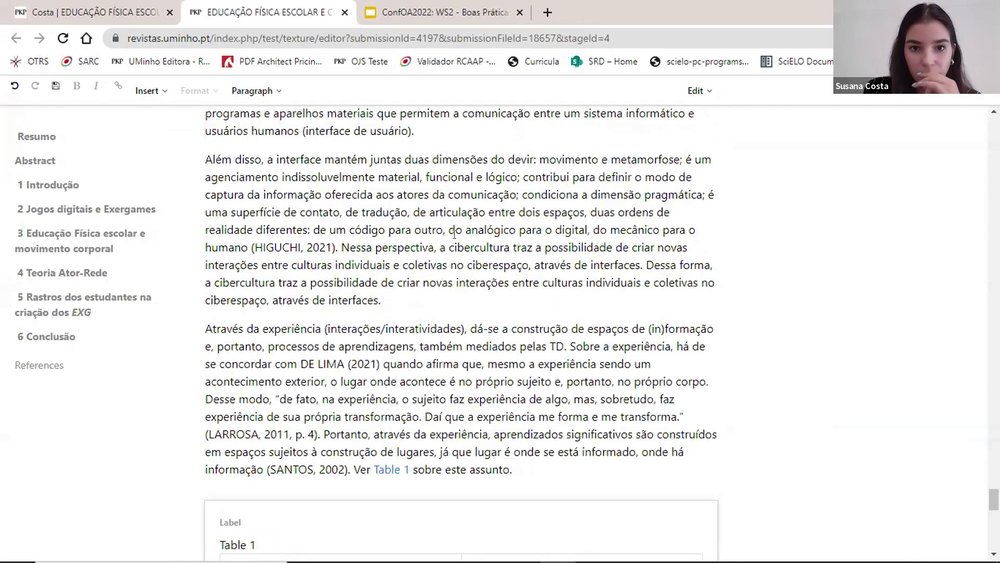
pyautogui.scroll(4, 454, 234)
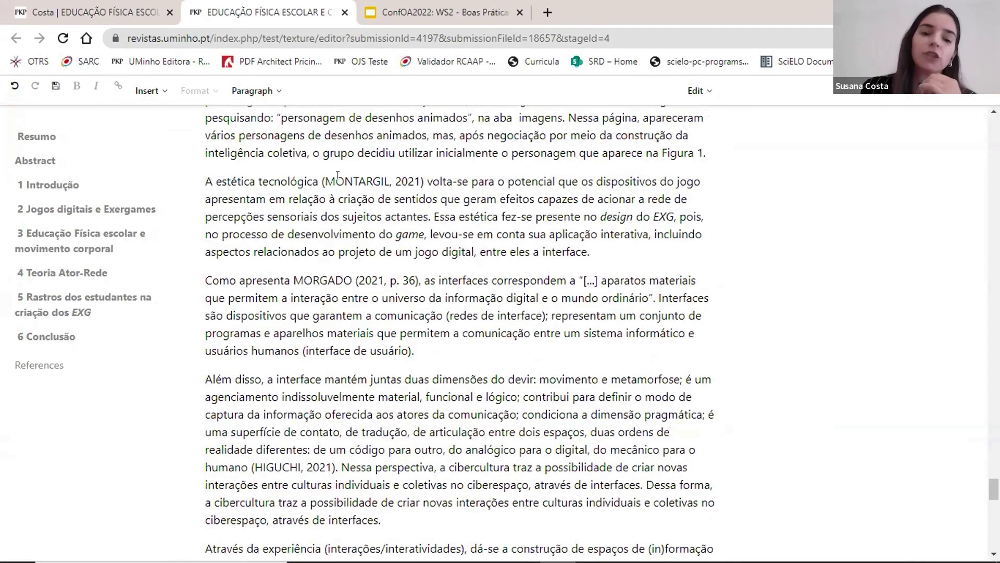
pyautogui.moveTo(325, 181); pyautogui.dragTo(422, 181)
pyautogui.click(339, 183)
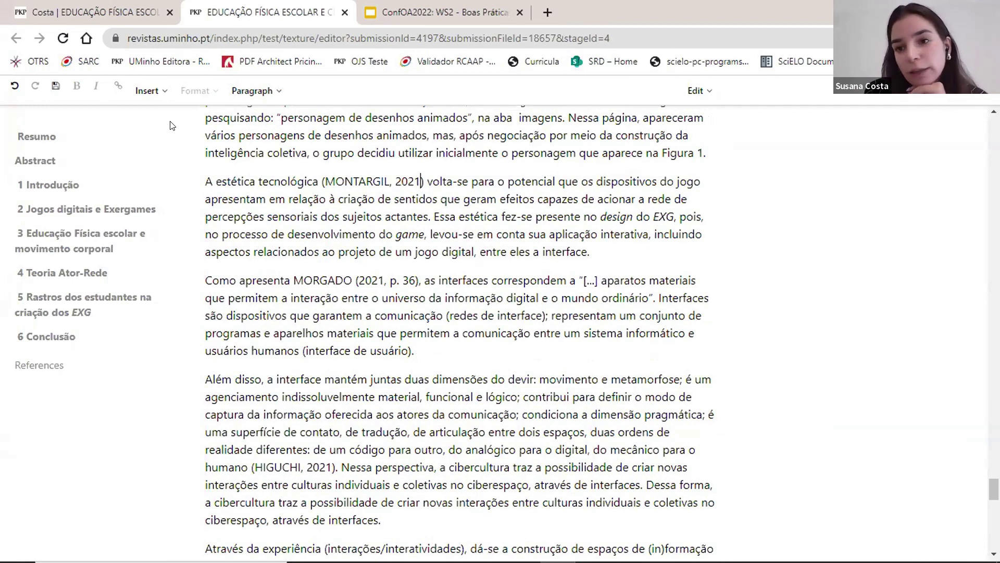
pyautogui.click(159, 90)
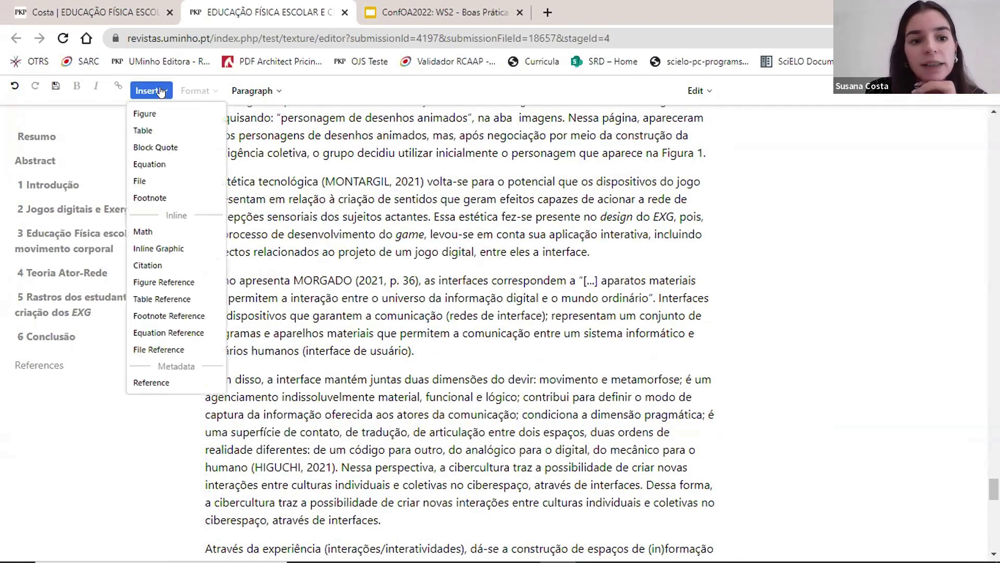
pyautogui.click(148, 265)
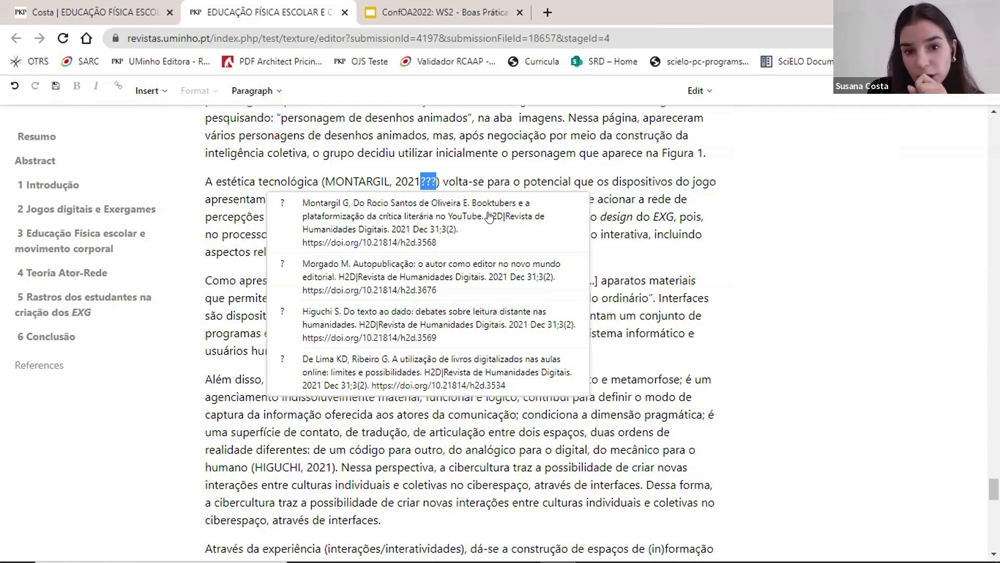
pyautogui.click(375, 228)
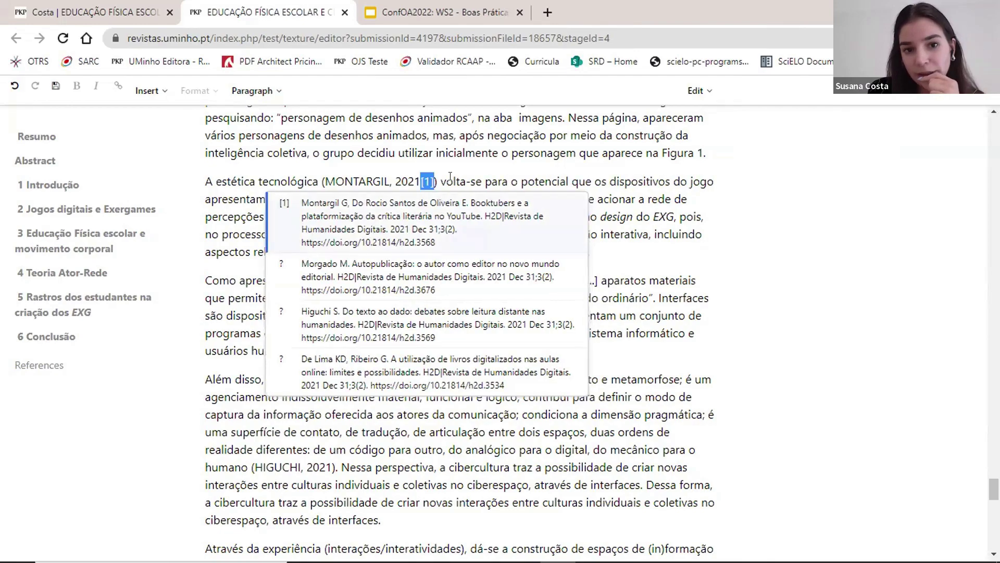
pyautogui.click(451, 180)
pyautogui.scroll(-10, 569, 244)
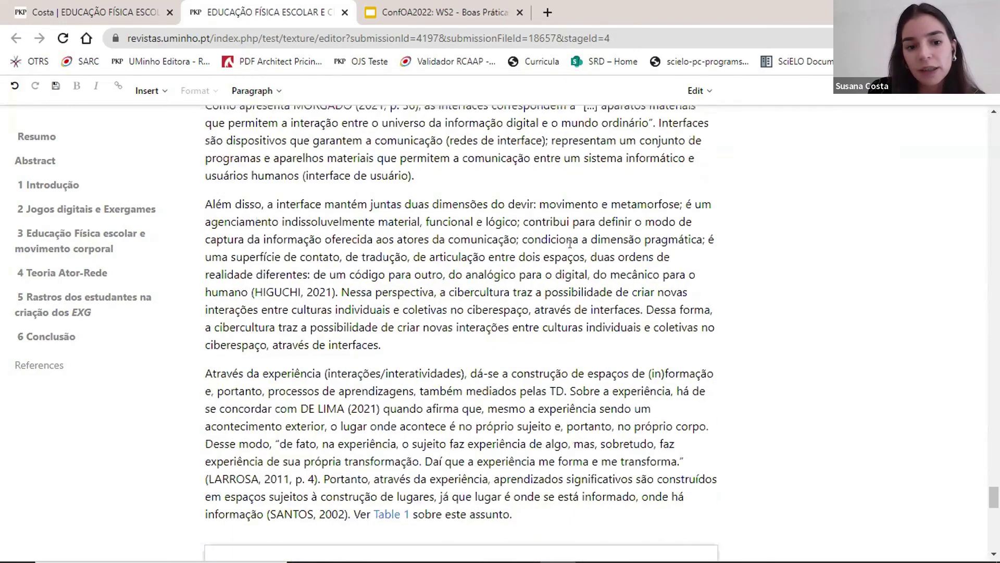
# Insert a citation to the "Autopublicação: o autor como editor no novo mundo editorial" reference after "p. 36" in the paragraph beginning "Como apresenta".
pyautogui.scroll(-8, 570, 244)
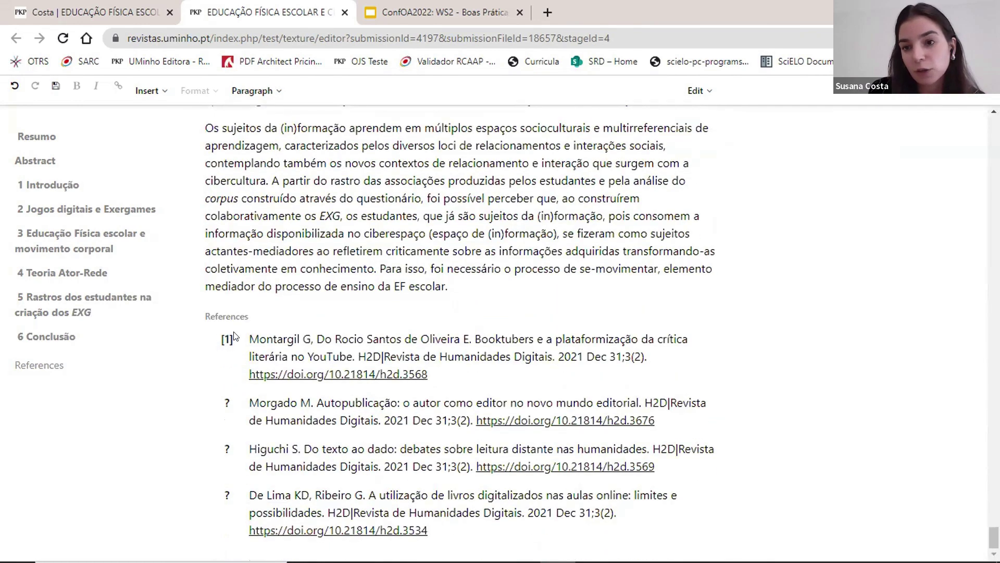
pyautogui.scroll(10, 468, 296)
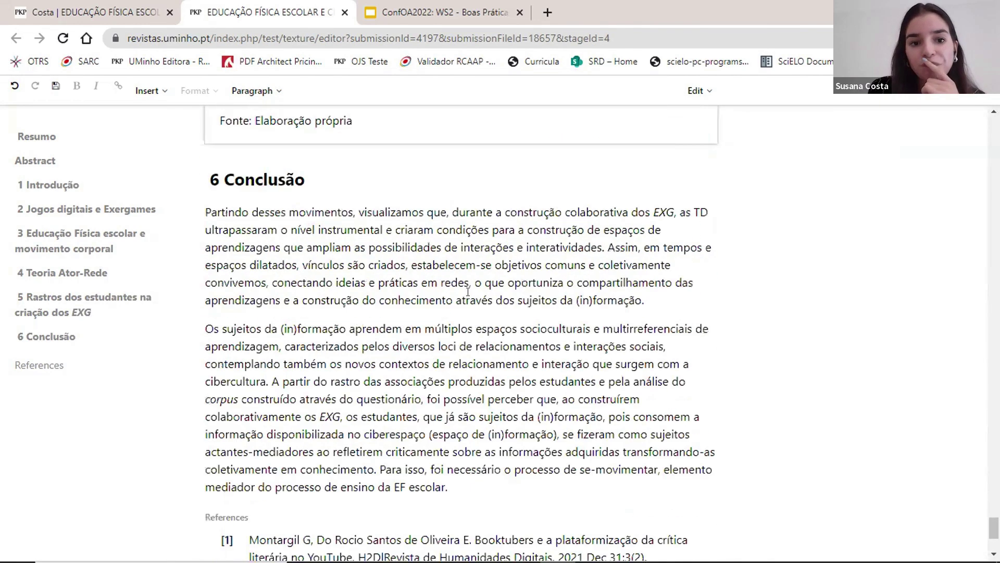
pyautogui.scroll(15, 467, 290)
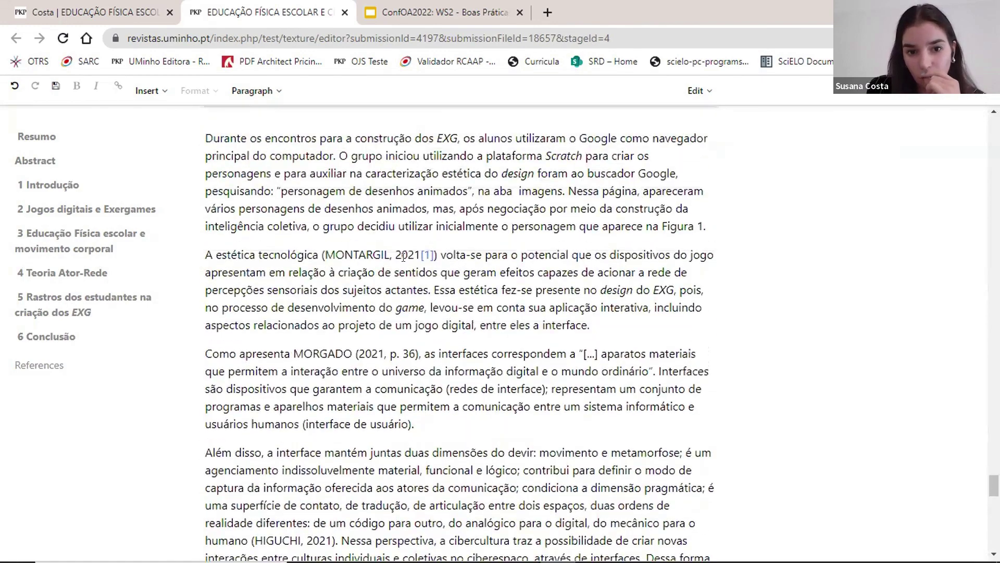
pyautogui.click(412, 354)
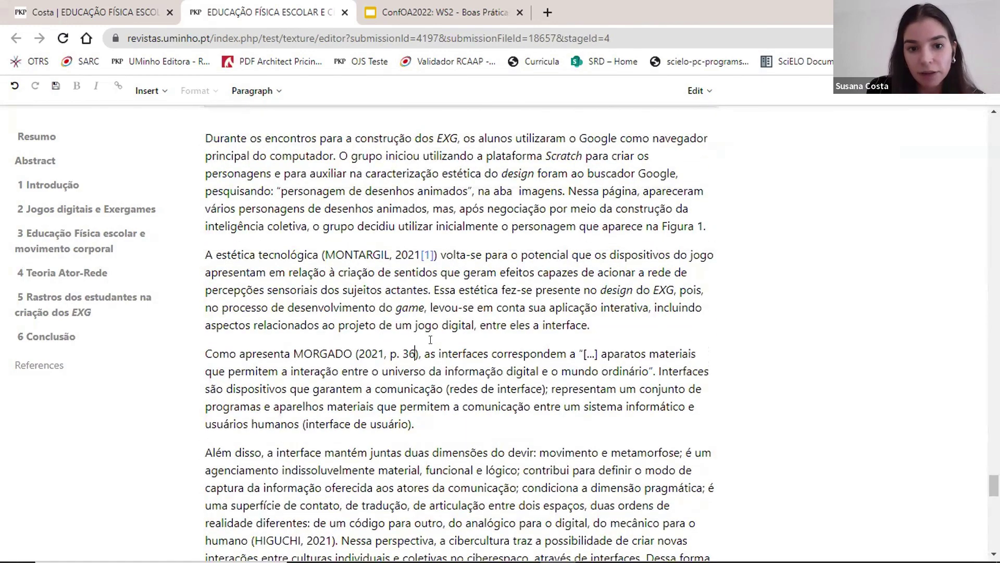
pyautogui.click(150, 90)
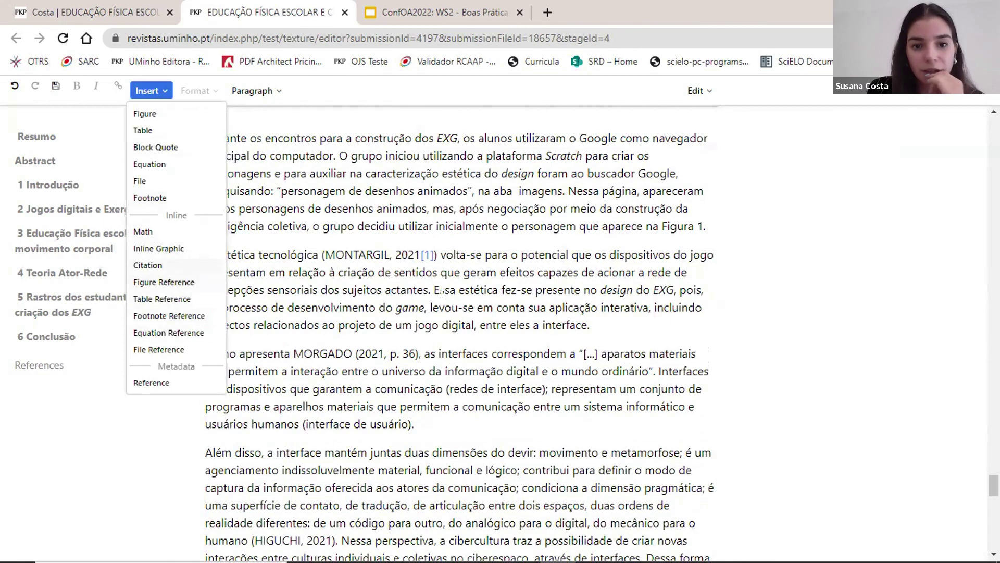
pyautogui.click(148, 265)
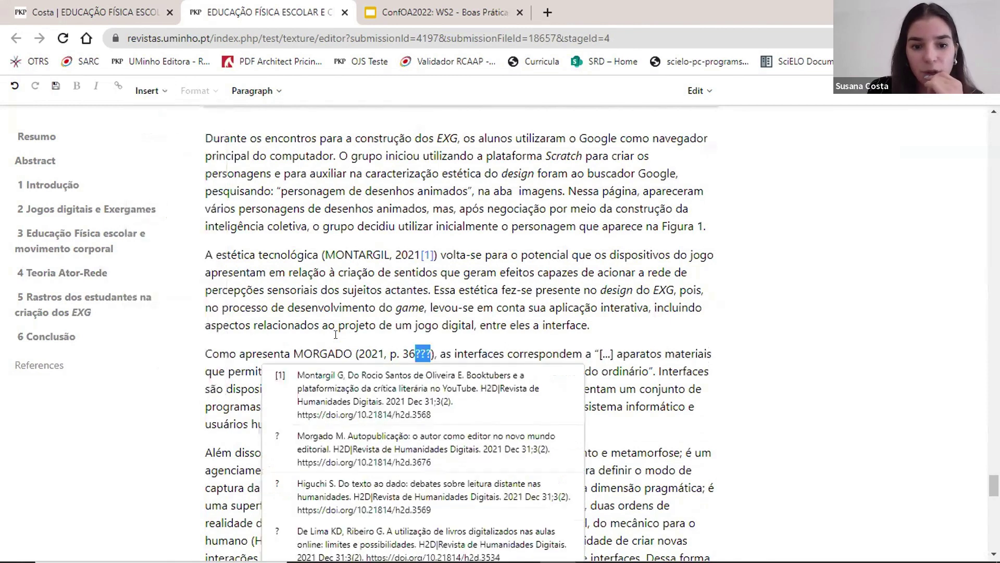
pyautogui.click(349, 445)
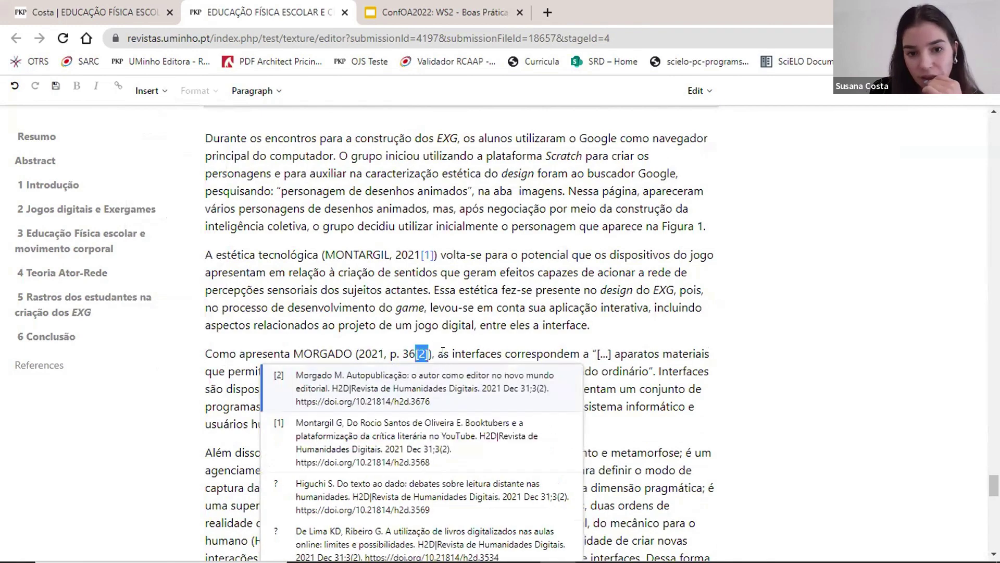
pyautogui.click(452, 340)
# Insert a citation to the "Do texto ao dado" reference inside the parenthesis after "humano", before the author name, in the paragraph beginning "Além disso".
pyautogui.scroll(-3, 466, 327)
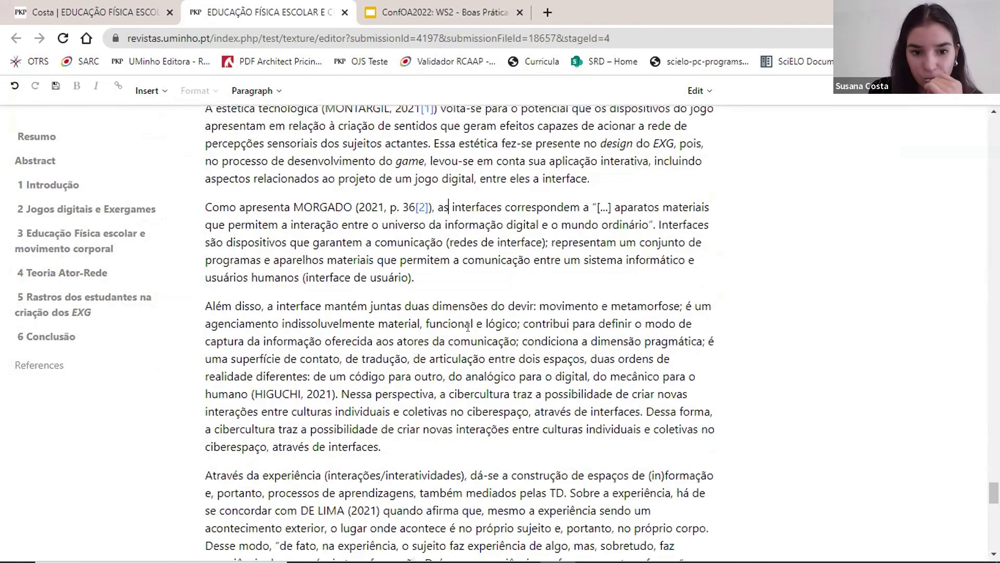
pyautogui.scroll(-1, 467, 326)
pyautogui.click(253, 319)
pyautogui.click(153, 91)
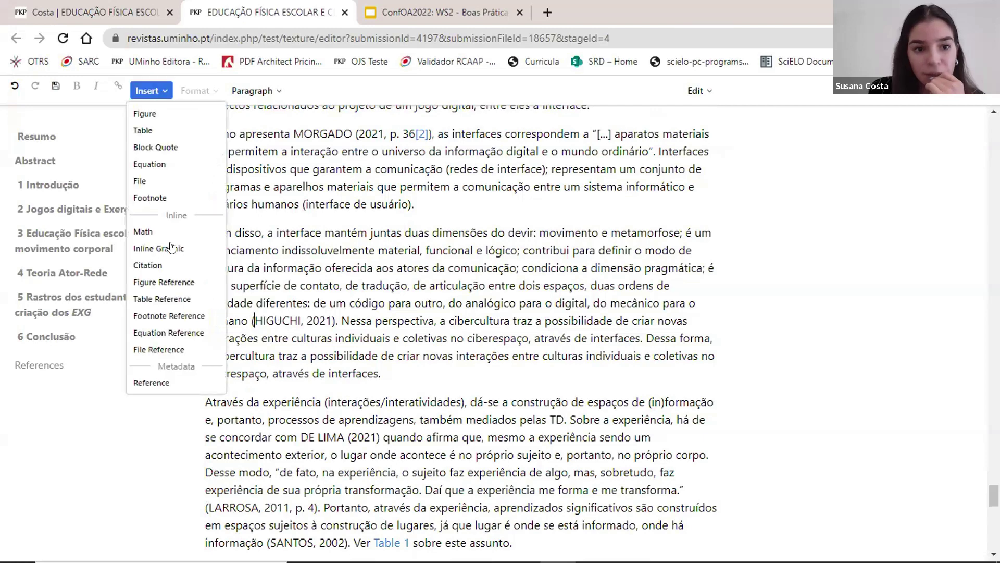
pyautogui.click(179, 265)
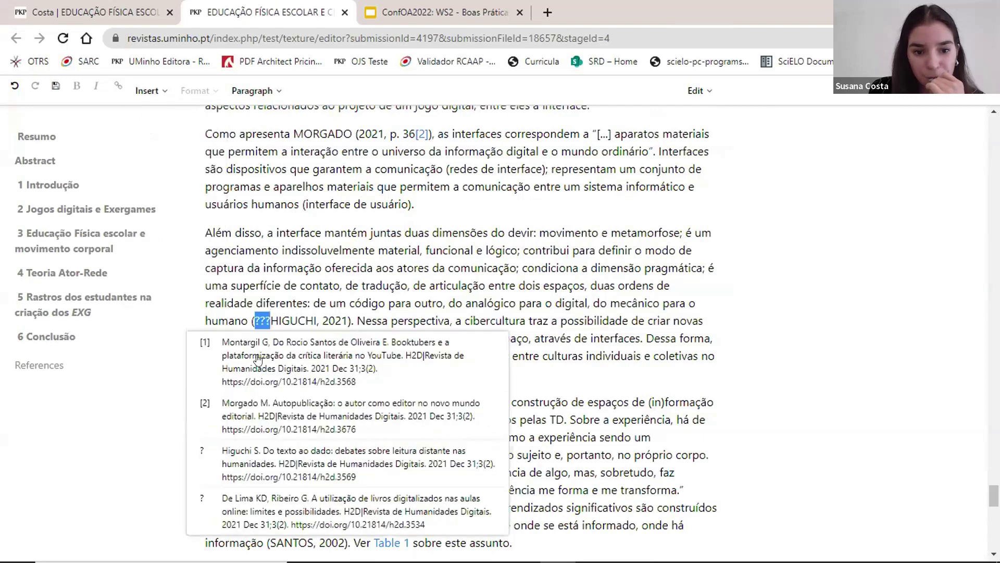
pyautogui.click(245, 454)
pyautogui.click(333, 320)
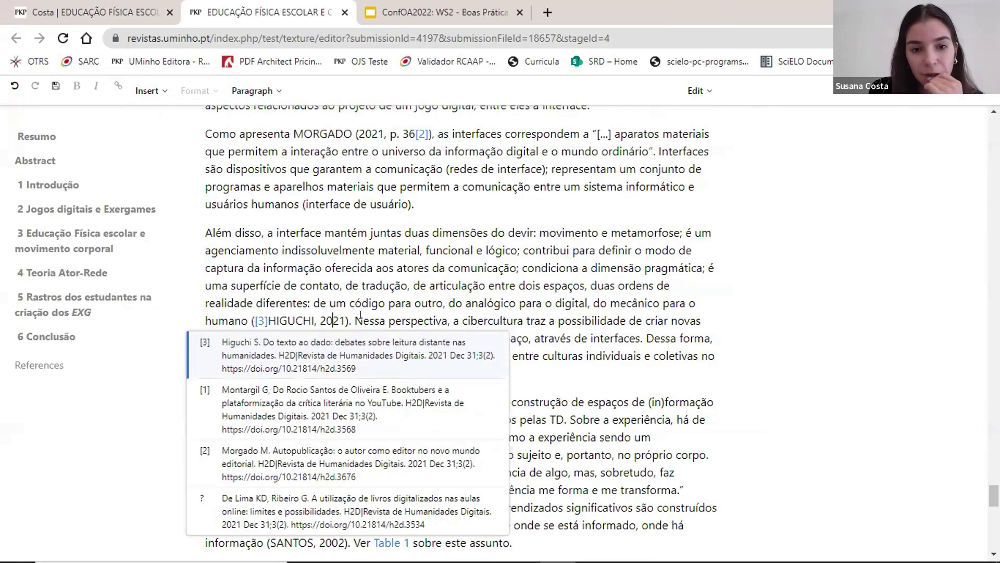
# Insert a citation to the "A utilização de livros digitalizados nas aulas online" reference after "se concordar com" in the paragraph beginning "Através da experiência".
pyautogui.scroll(-3, 361, 313)
pyautogui.click(300, 290)
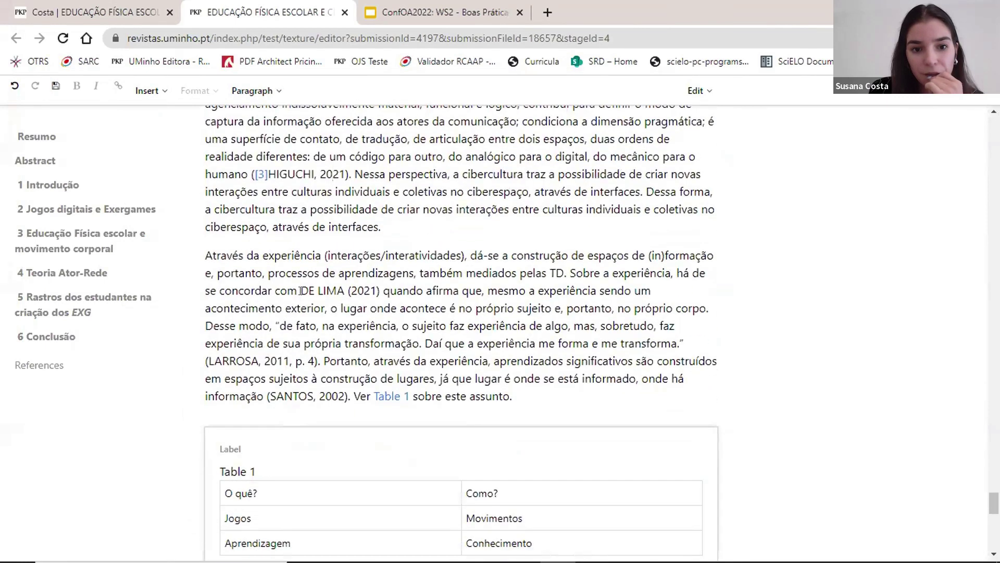
pyautogui.click(150, 91)
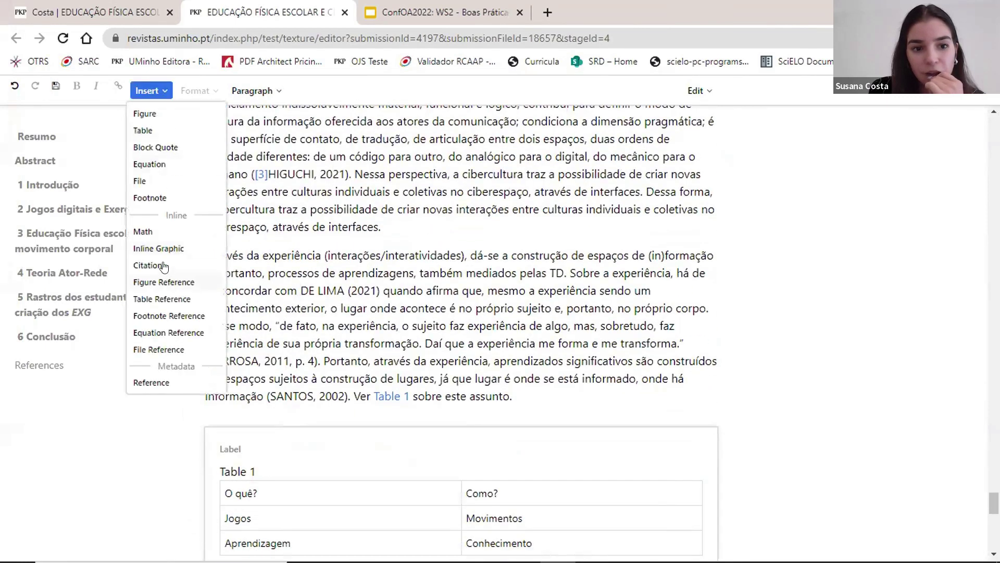
pyautogui.click(197, 262)
pyautogui.click(278, 475)
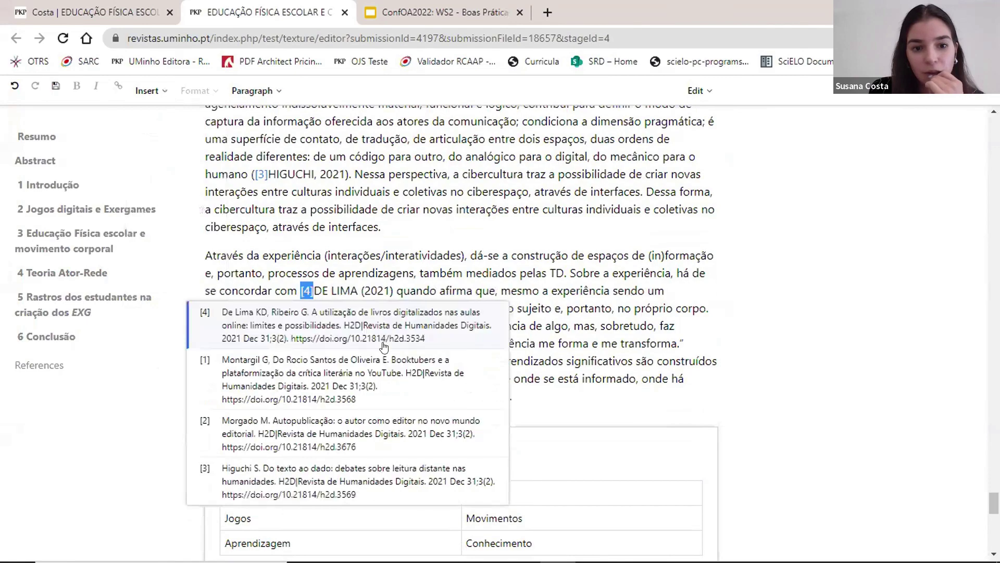
pyautogui.click(475, 300)
# Check the reference list numbering against the in-text citations and save the article.
pyautogui.scroll(-8, 475, 300)
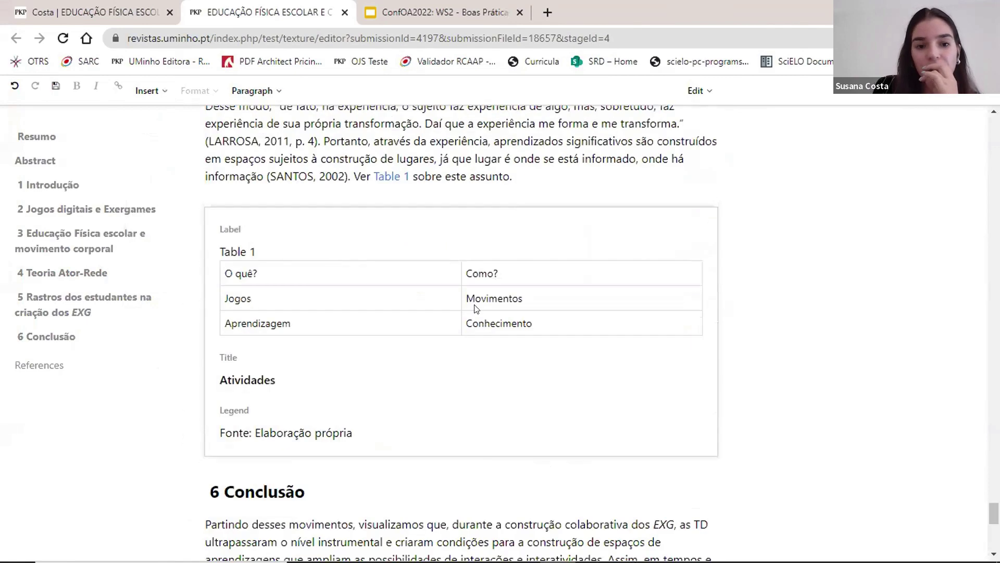
pyautogui.scroll(-6, 476, 297)
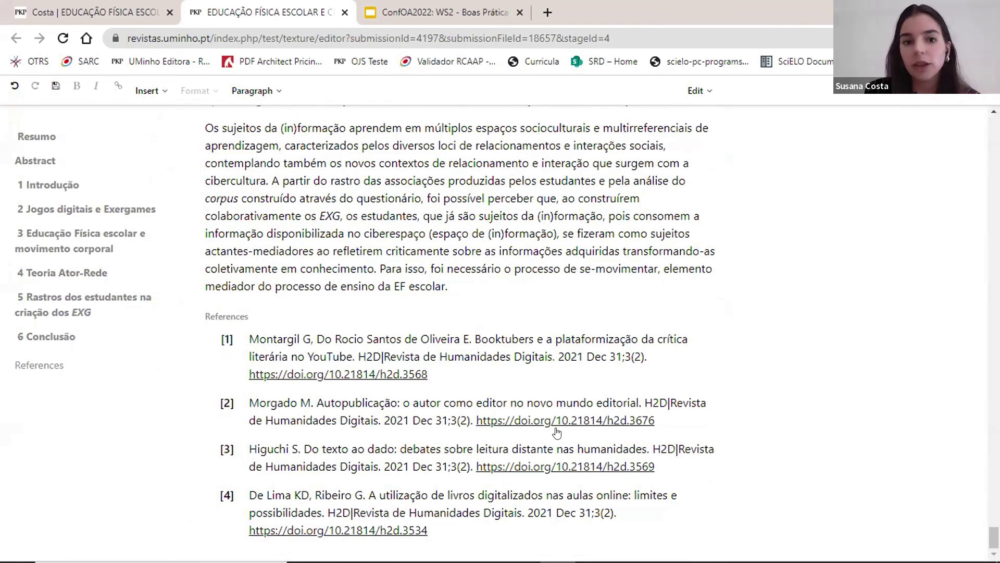
pyautogui.scroll(1, 566, 375)
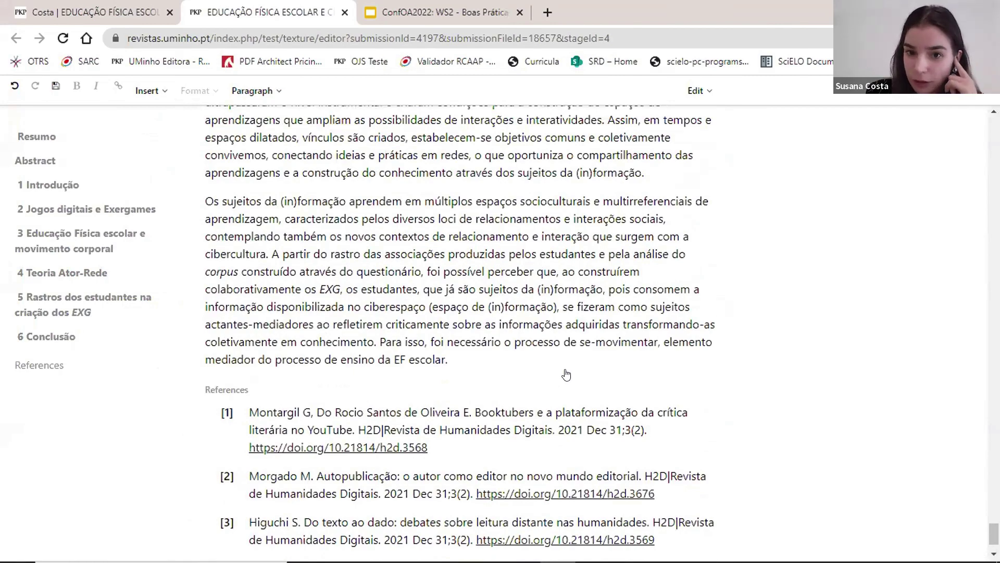
pyautogui.scroll(3, 566, 375)
pyautogui.scroll(-3, 567, 373)
pyautogui.scroll(-1, 567, 373)
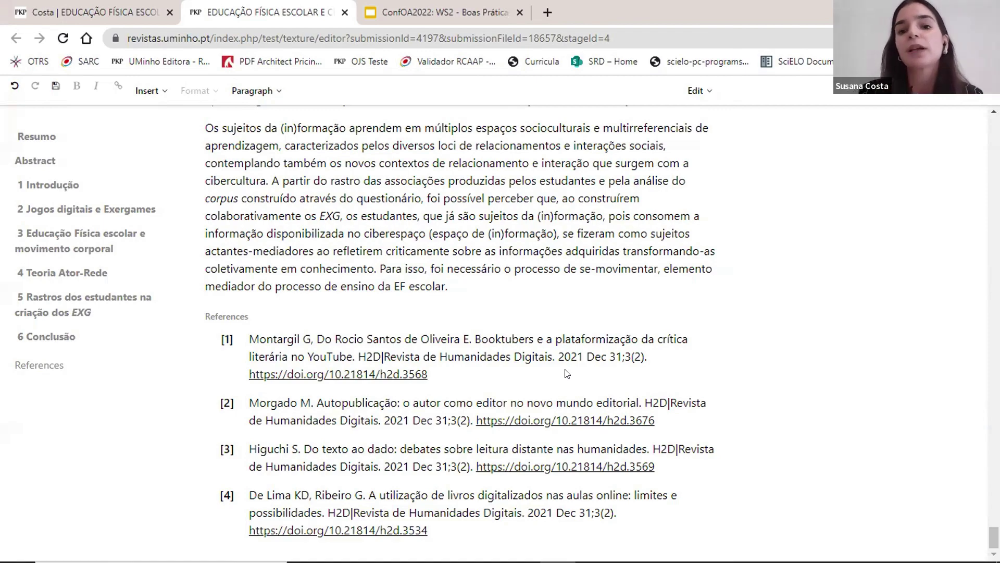
pyautogui.scroll(10, 480, 251)
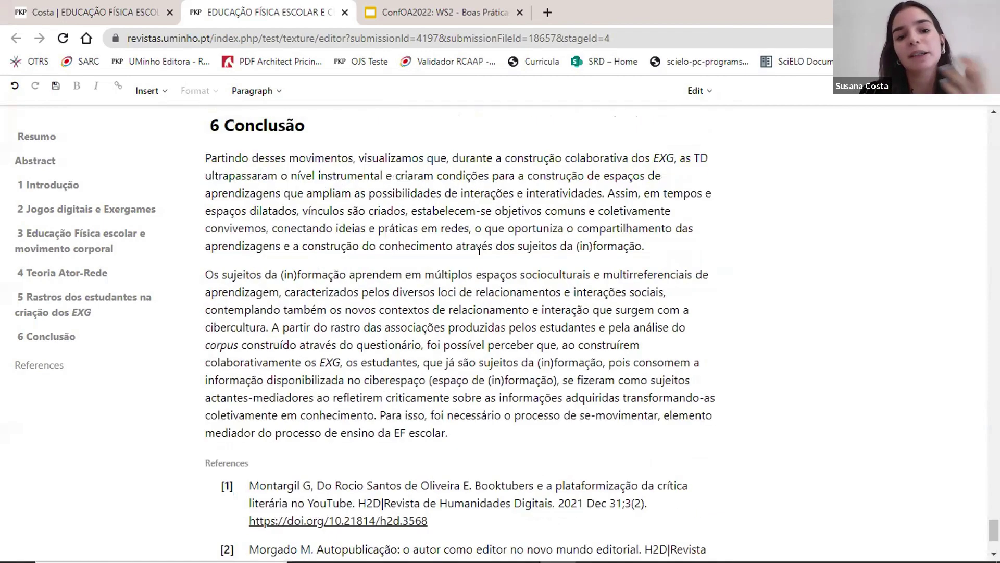
pyautogui.scroll(15, 479, 251)
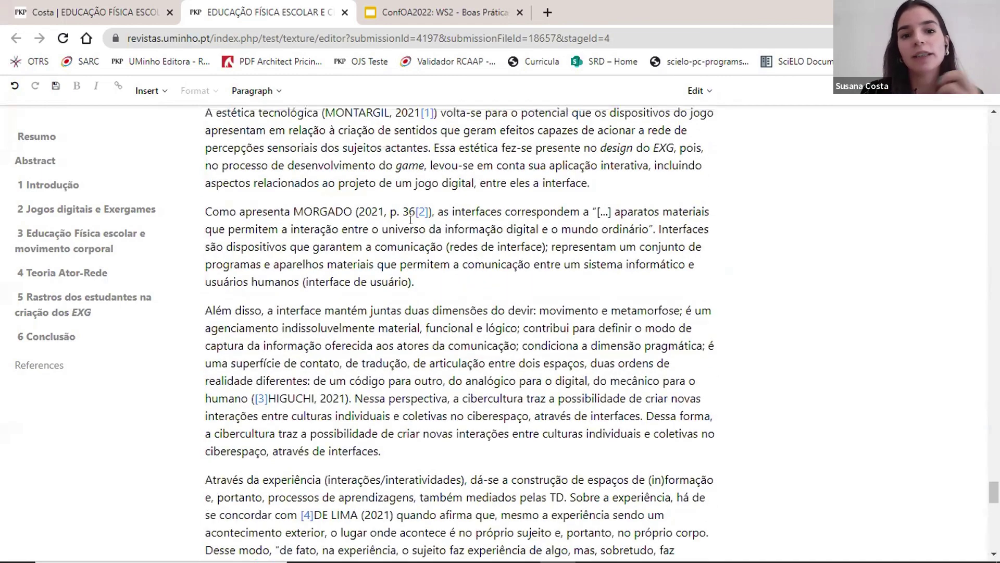
pyautogui.click(55, 87)
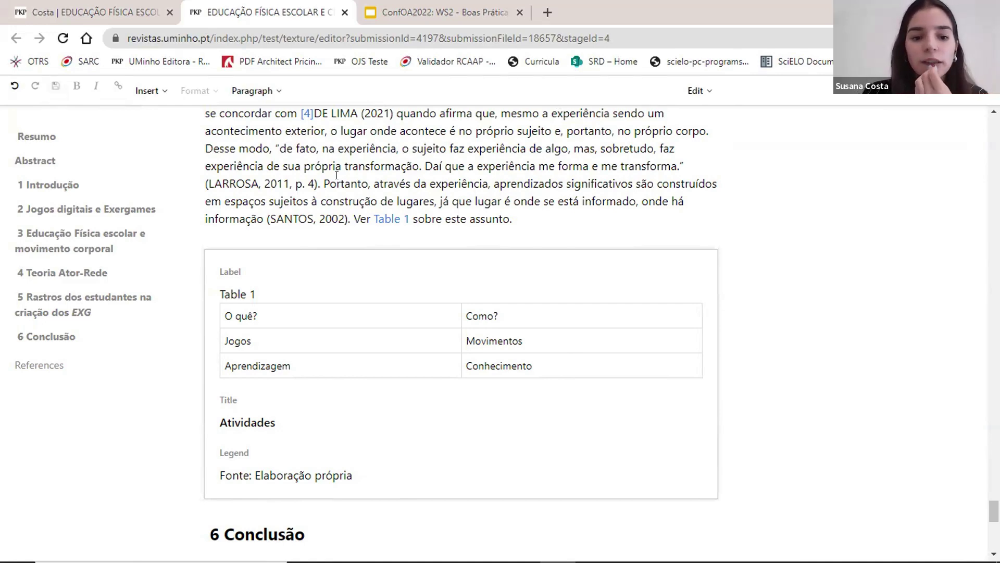
# Create a blank Book reference manually and locate its entry at the end of the references editor.
pyautogui.scroll(-10, 313, 172)
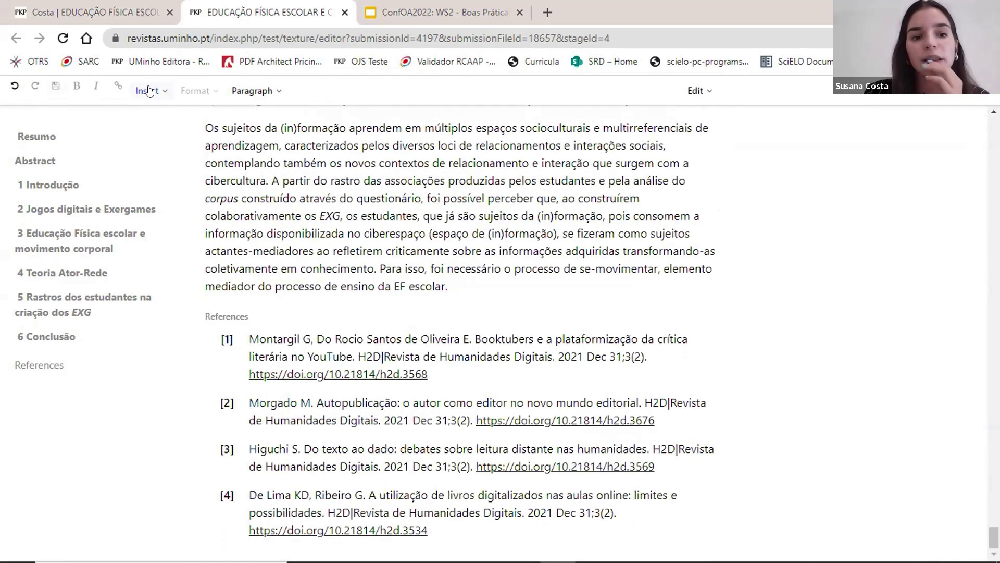
pyautogui.click(149, 91)
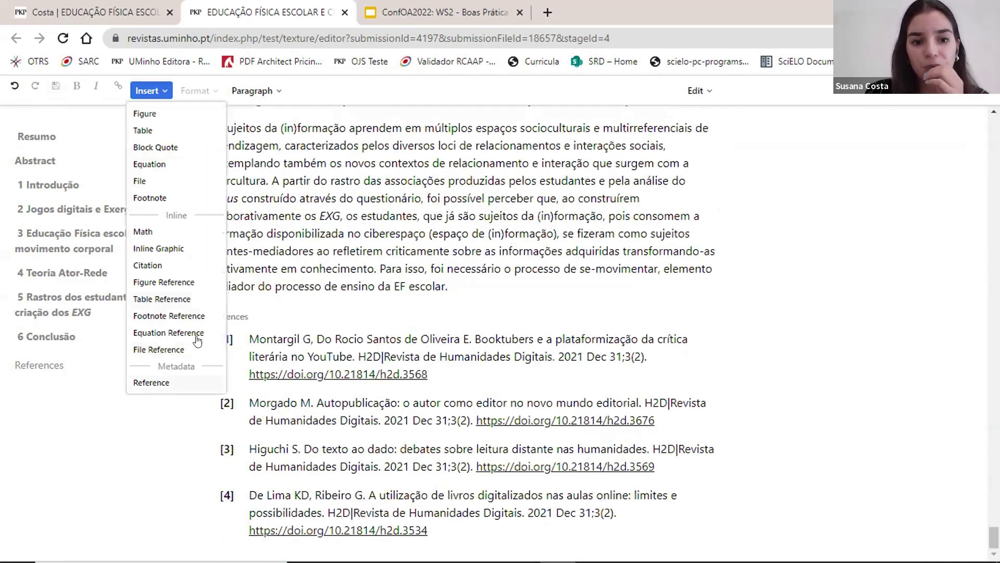
pyautogui.click(156, 384)
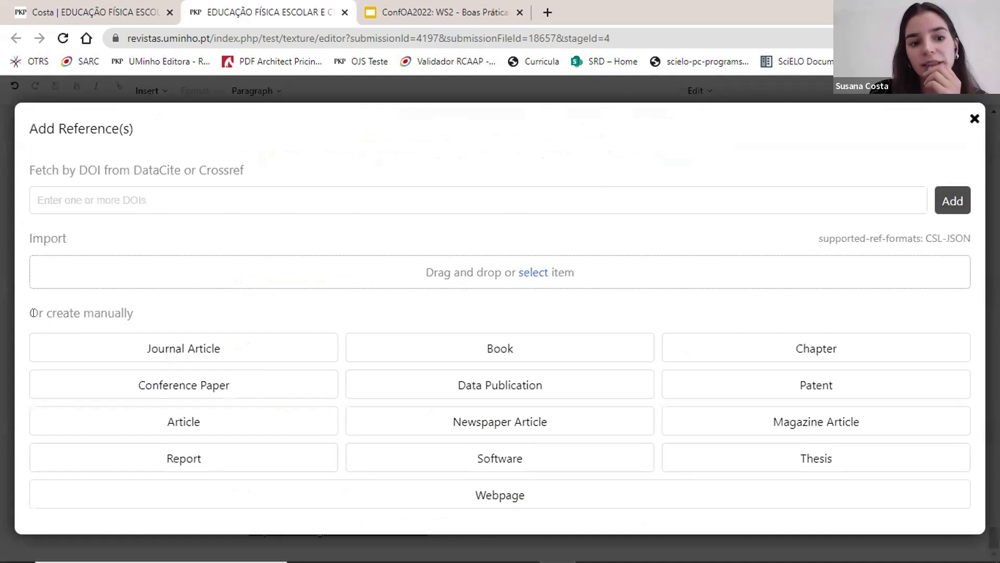
pyautogui.tripleClick(140, 319)
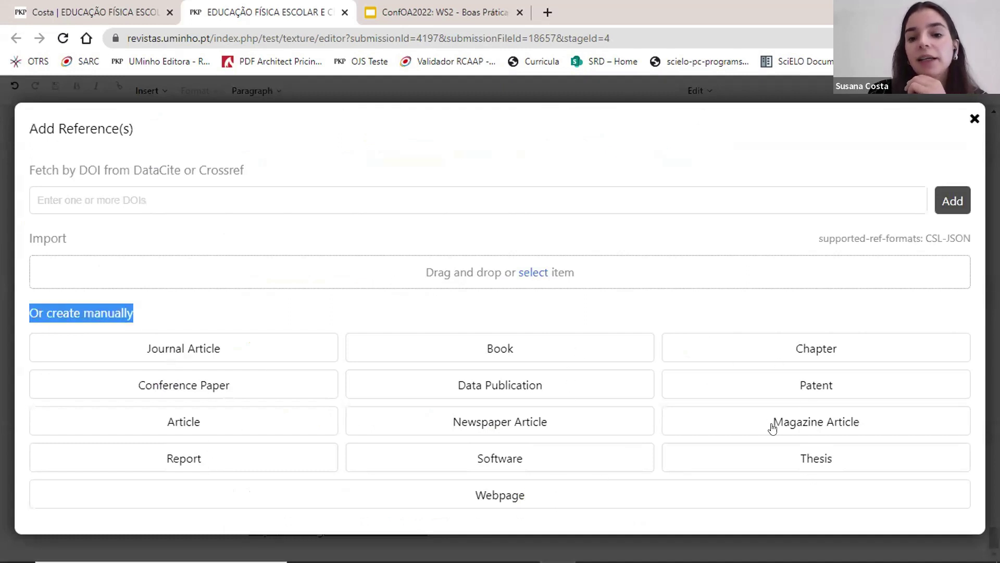
pyautogui.click(575, 363)
pyautogui.press('Escape')
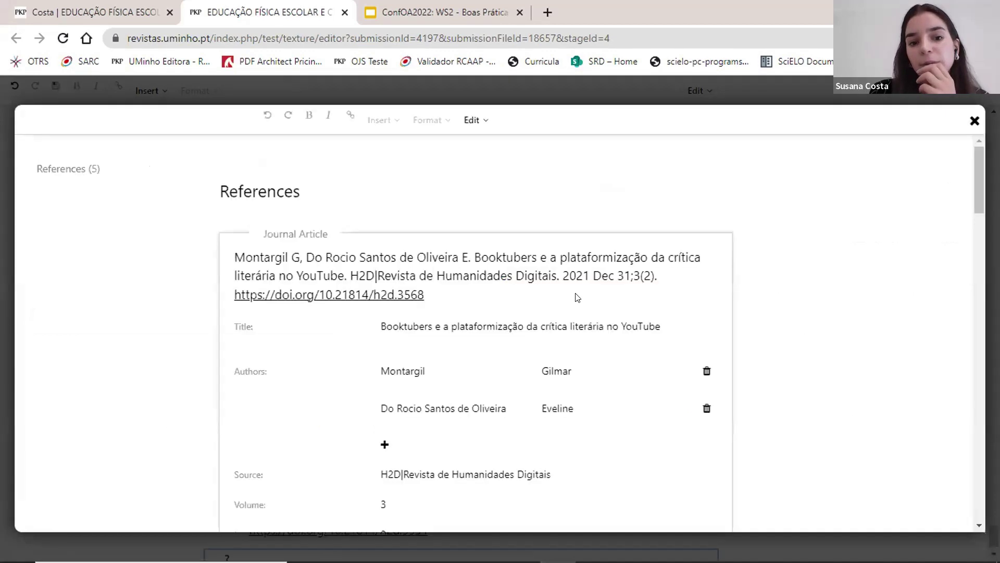
pyautogui.scroll(-10, 573, 292)
pyautogui.scroll(-15, 710, 307)
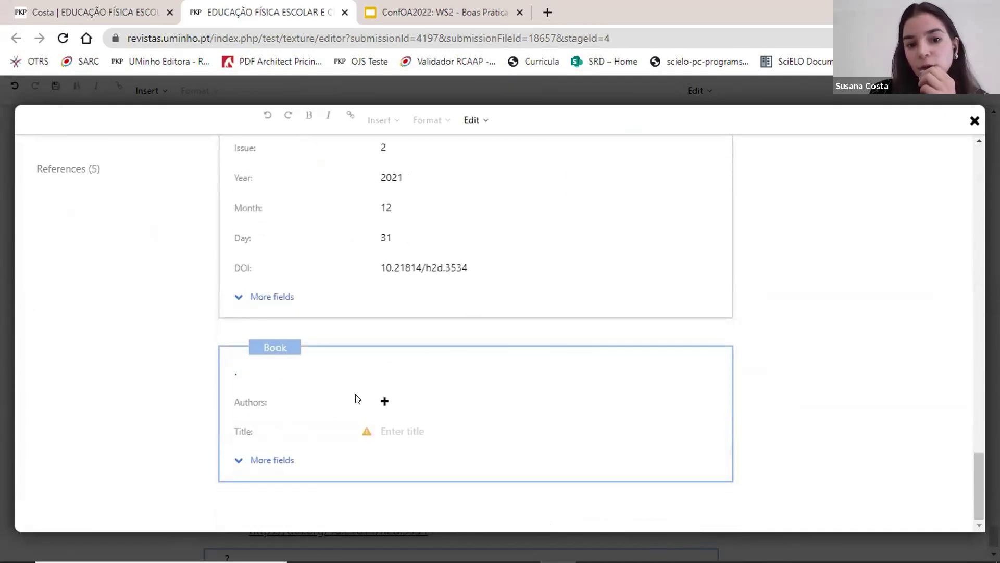
# Expand the Book reference to examine all its available fields, from authors to PubMed ID, and close the references editor.
pyautogui.click(277, 460)
pyautogui.scroll(-3, 415, 413)
pyautogui.scroll(-3, 416, 413)
pyautogui.scroll(3, 406, 396)
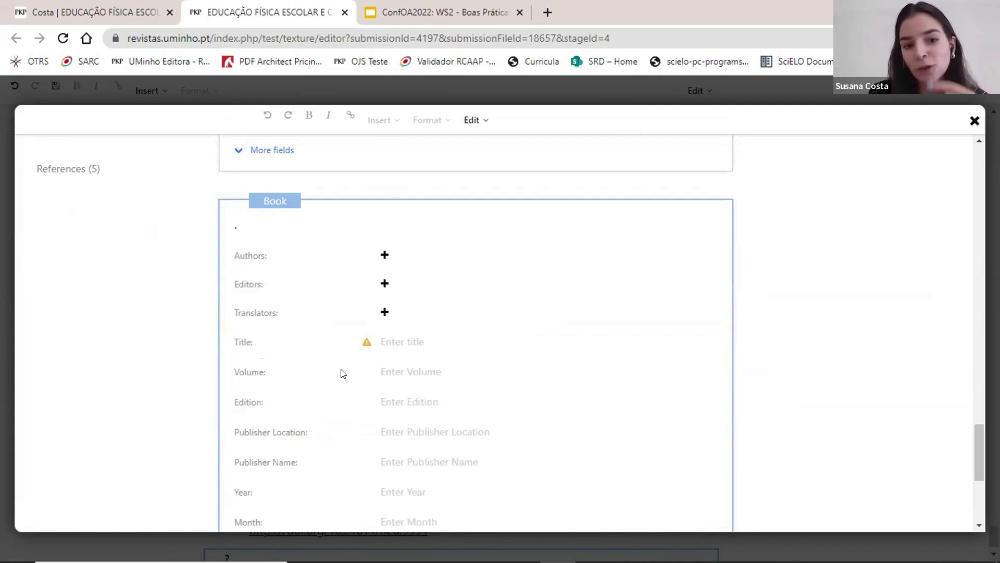
pyautogui.scroll(-2, 365, 333)
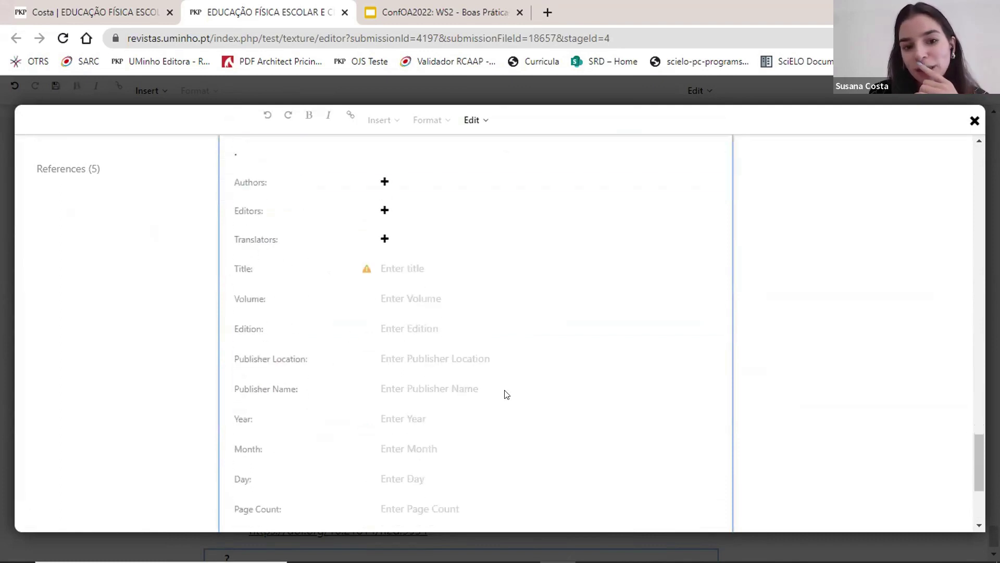
pyautogui.scroll(-4, 531, 399)
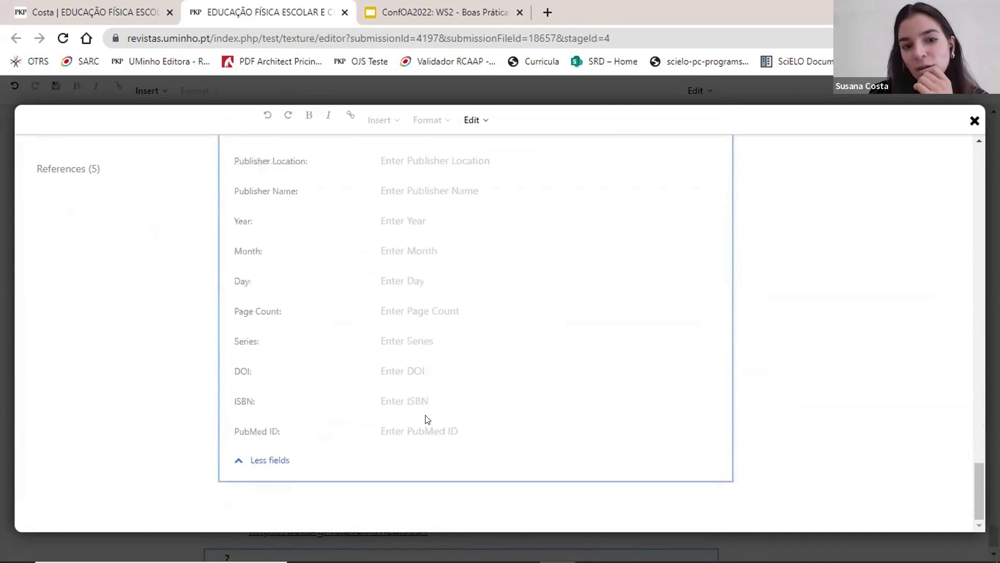
pyautogui.scroll(12, 664, 372)
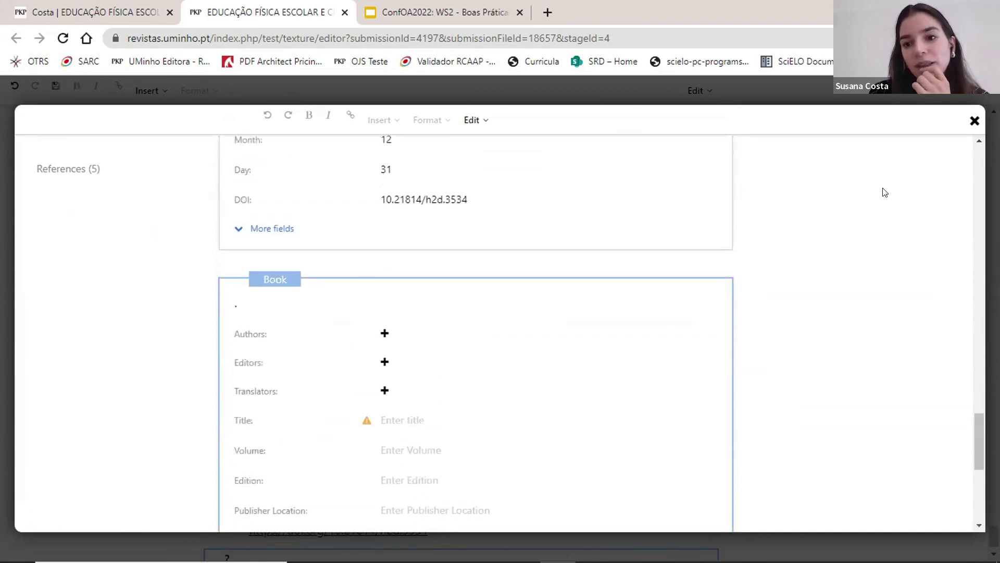
pyautogui.click(974, 121)
# Reopen the blank Book reference for editing and remove it from the reference list.
pyautogui.scroll(-1, 371, 532)
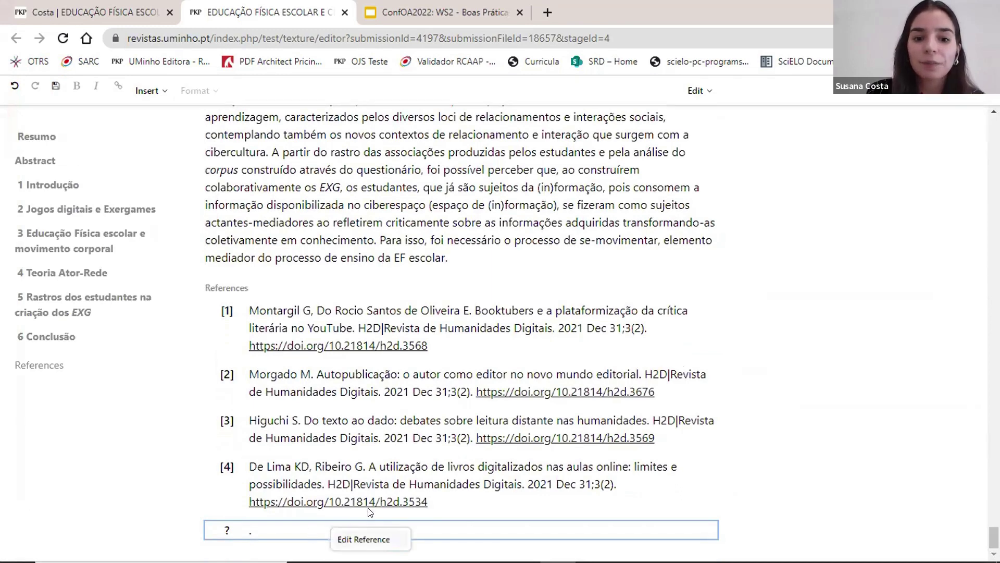
pyautogui.click(334, 532)
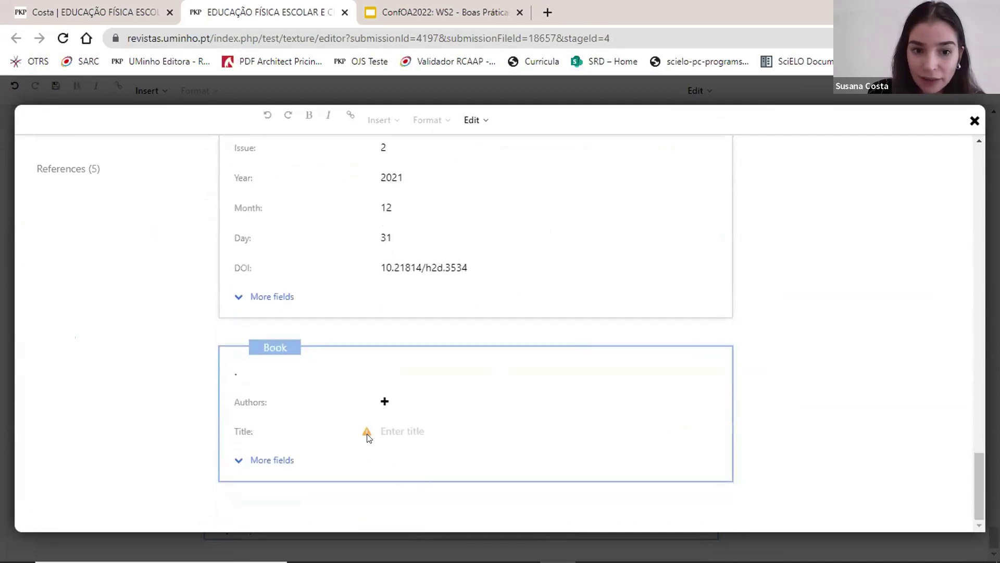
pyautogui.click(472, 119)
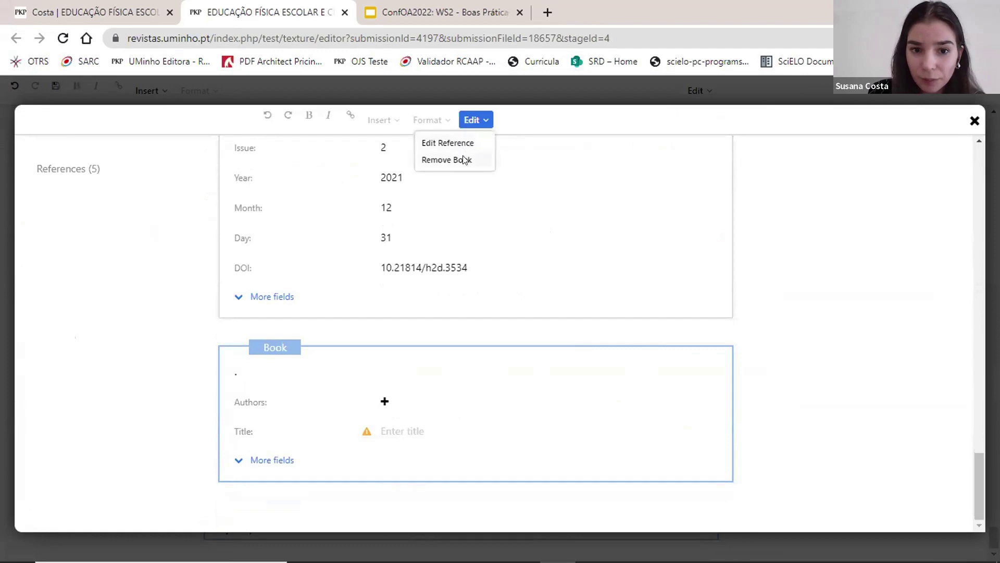
pyautogui.click(462, 160)
pyautogui.click(973, 120)
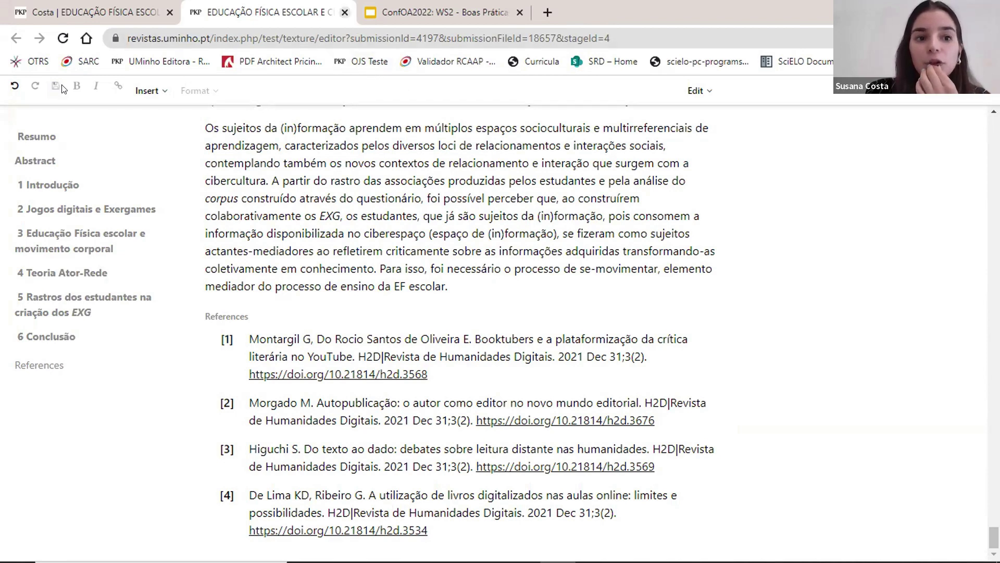
# Close the Texture editor and reload the submission's copyediting stage.
pyautogui.click(344, 12)
pyautogui.click(262, 40)
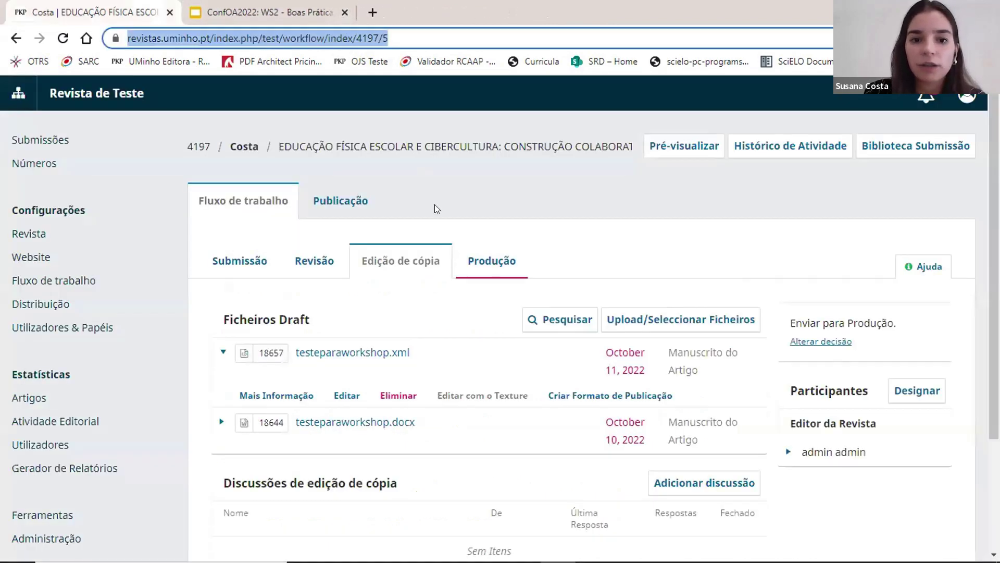
pyautogui.press('Return')
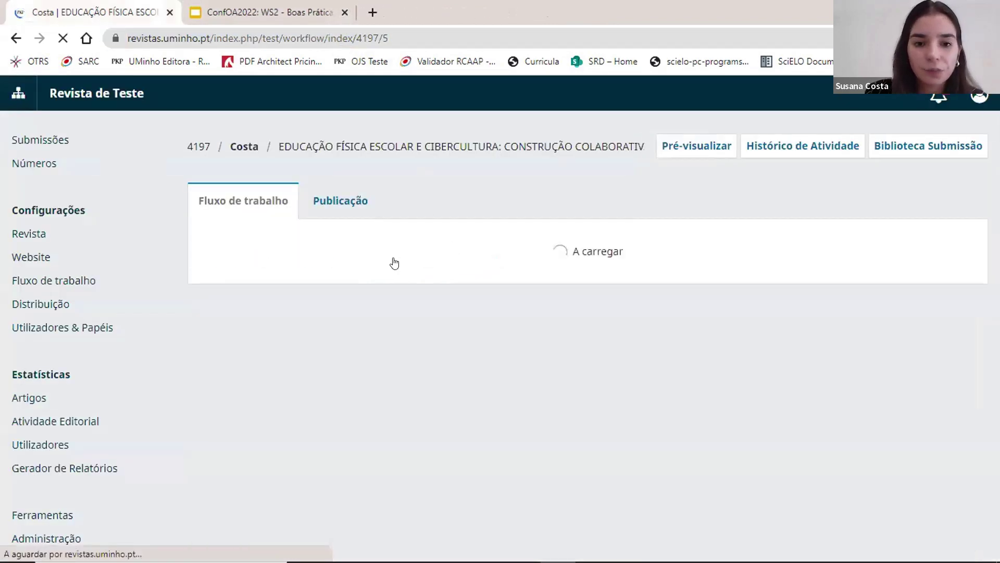
pyautogui.click(396, 260)
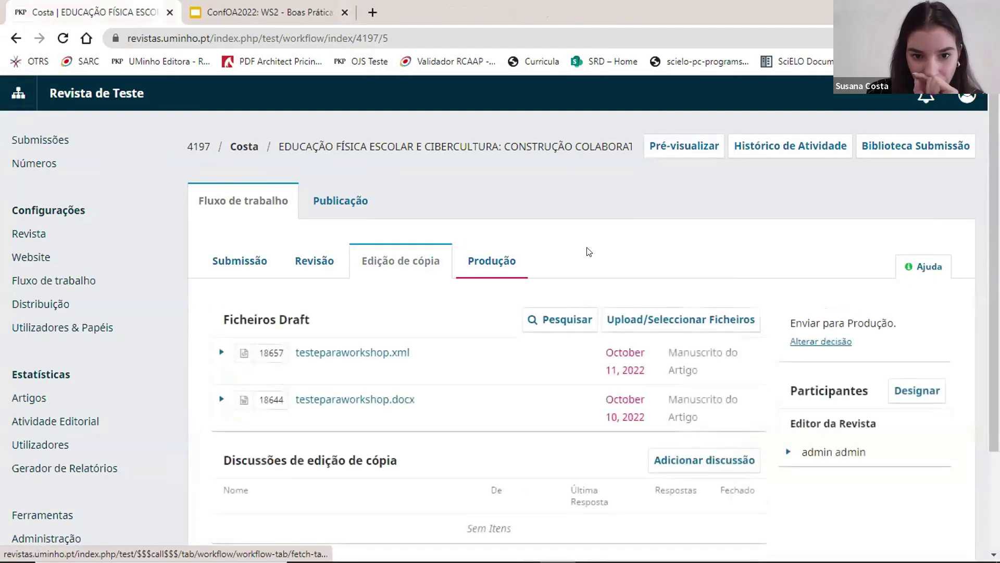
# Examine the dependent image files attached to testeparaworkshop.xml and leave its file details unchanged.
pyautogui.scroll(-3, 585, 250)
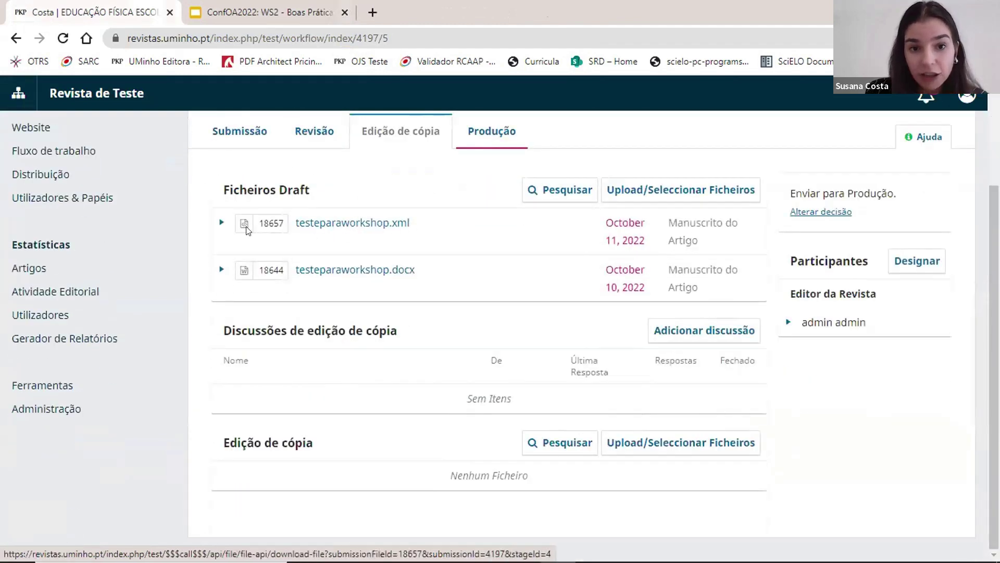
pyautogui.click(221, 223)
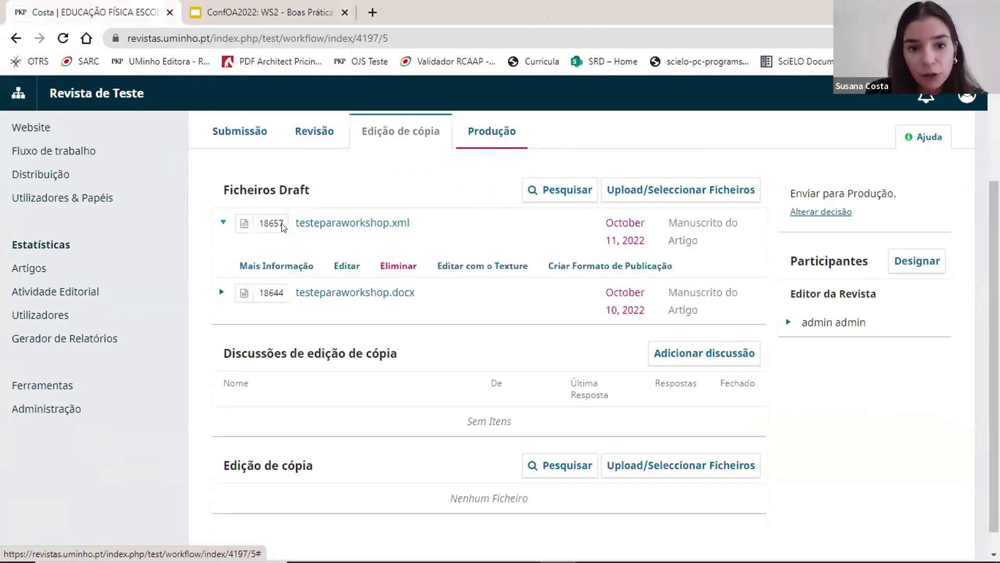
pyautogui.click(347, 266)
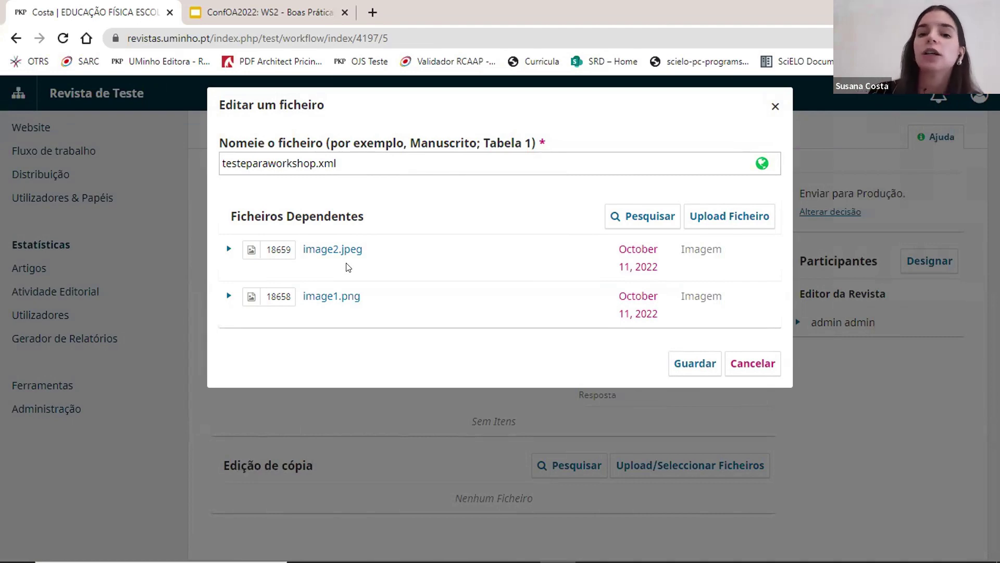
pyautogui.click(753, 364)
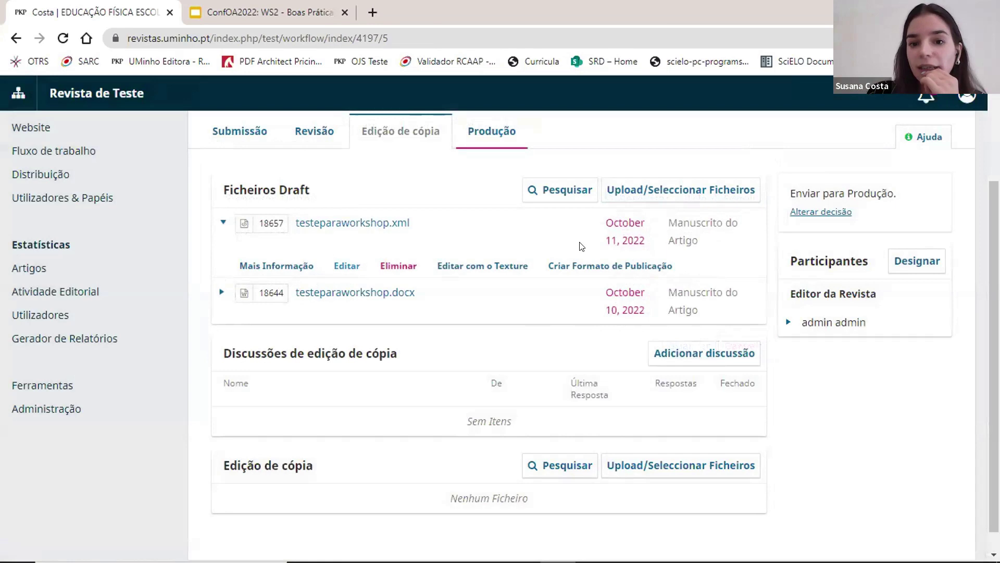
# Start a publication format labelled HTML from testeparaworkshop.xml, enabling journal metadata, journal license and article publication history.
pyautogui.click(584, 269)
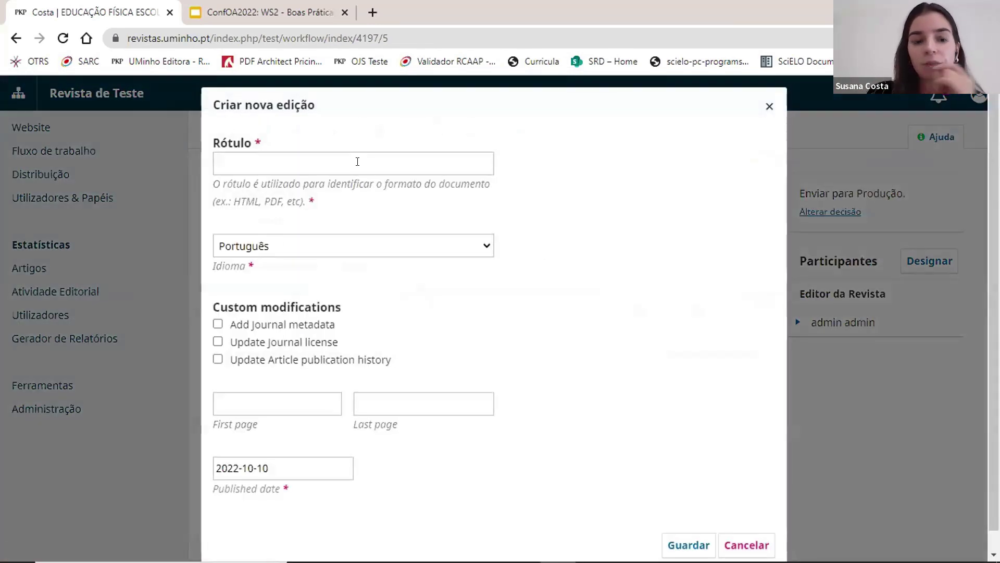
pyautogui.click(357, 161)
pyautogui.write('HTML')
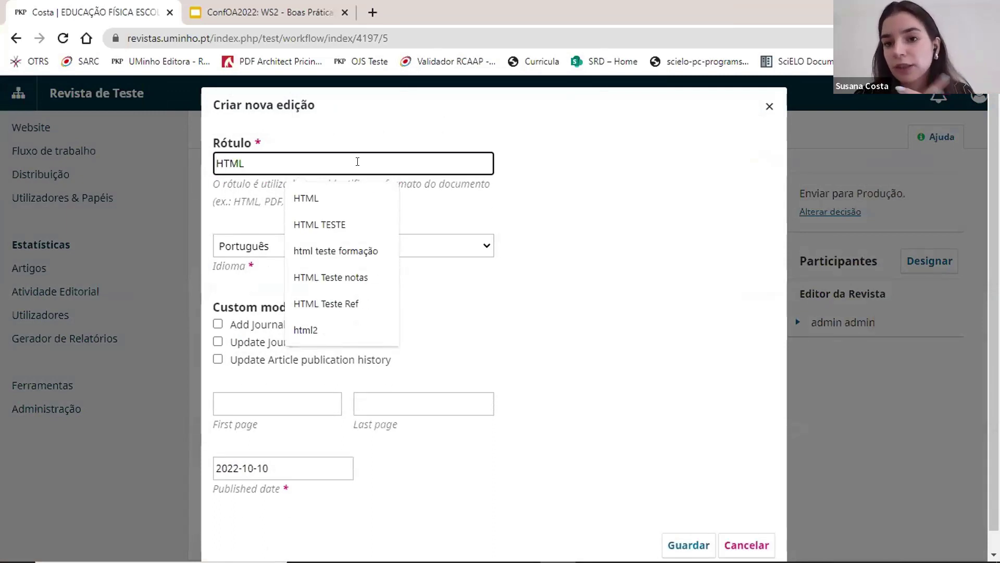
pyautogui.click(580, 174)
pyautogui.scroll(-1, 580, 173)
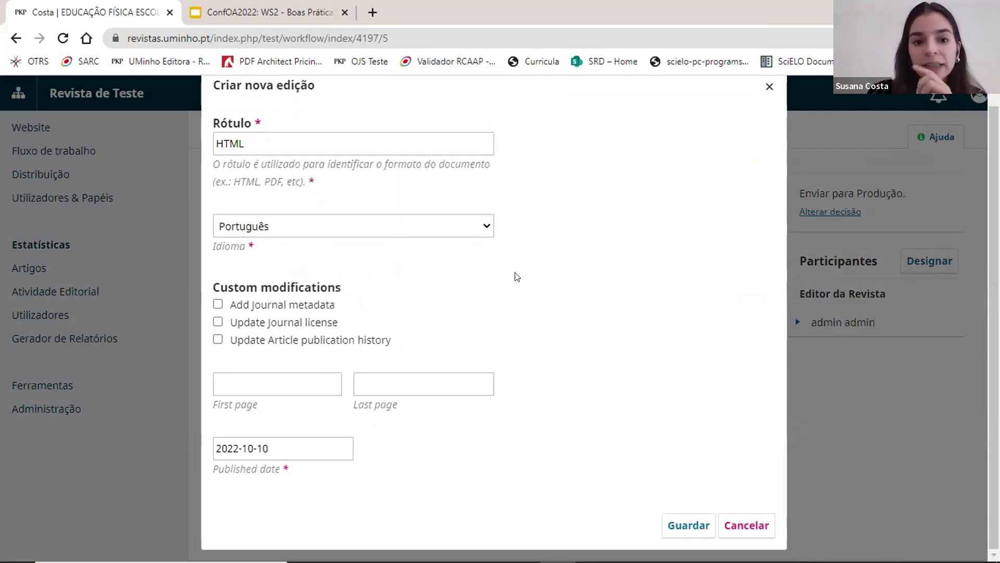
pyautogui.click(217, 304)
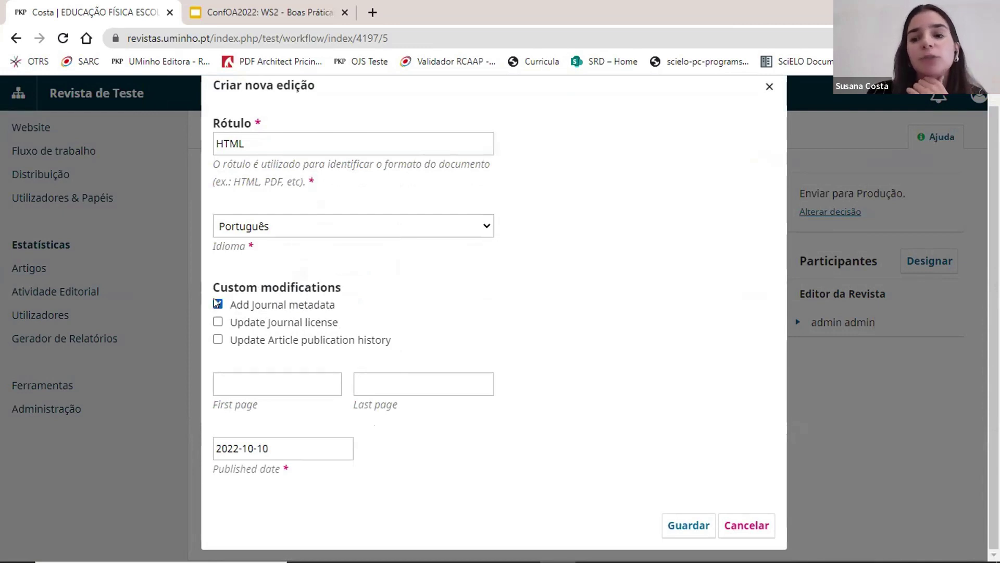
pyautogui.click(217, 322)
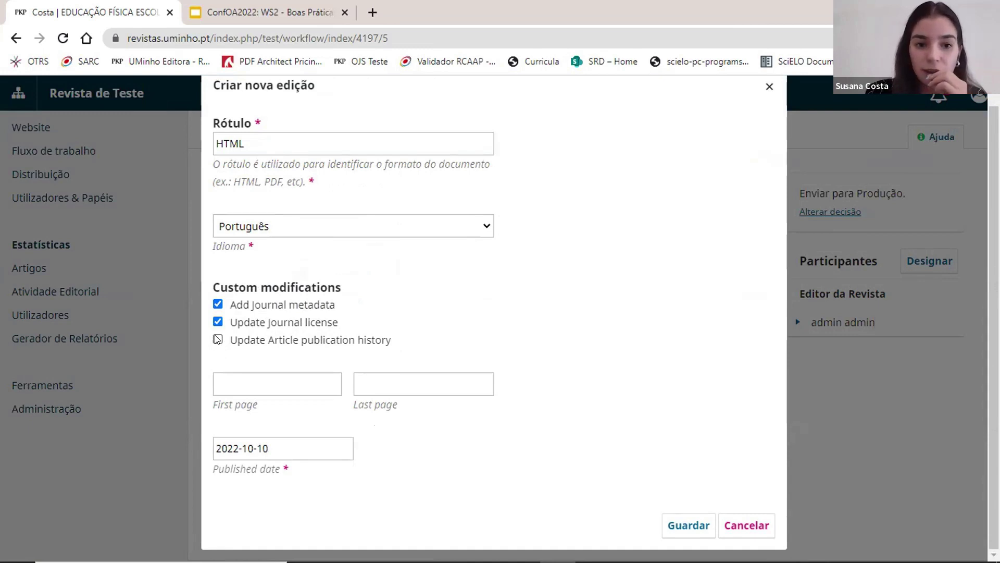
pyautogui.click(219, 341)
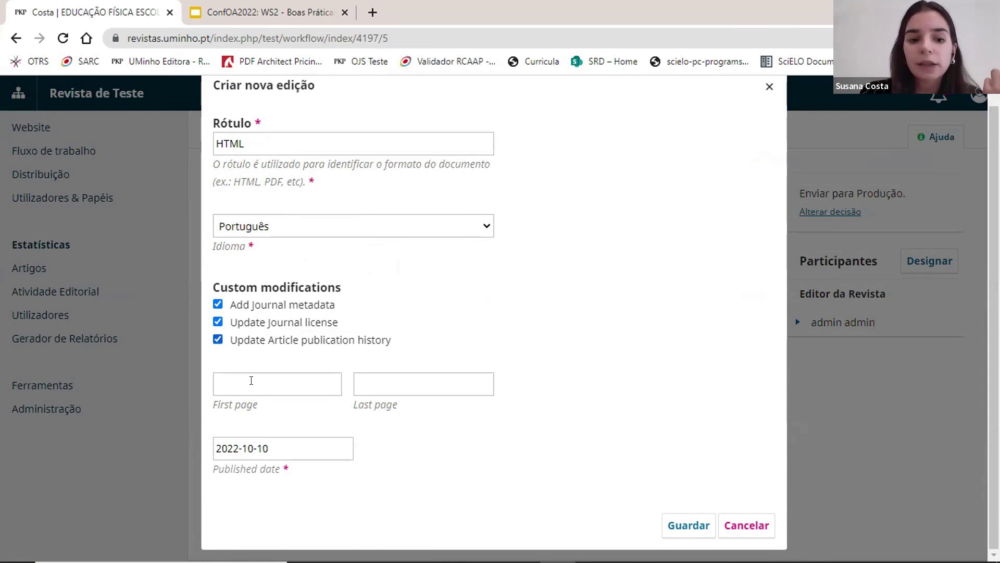
# Set the format's pages to 1 through 10 and its published date to 2022-10-11, and save it.
pyautogui.click(334, 387)
pyautogui.write('1')
pyautogui.click(356, 383)
pyautogui.write('1')
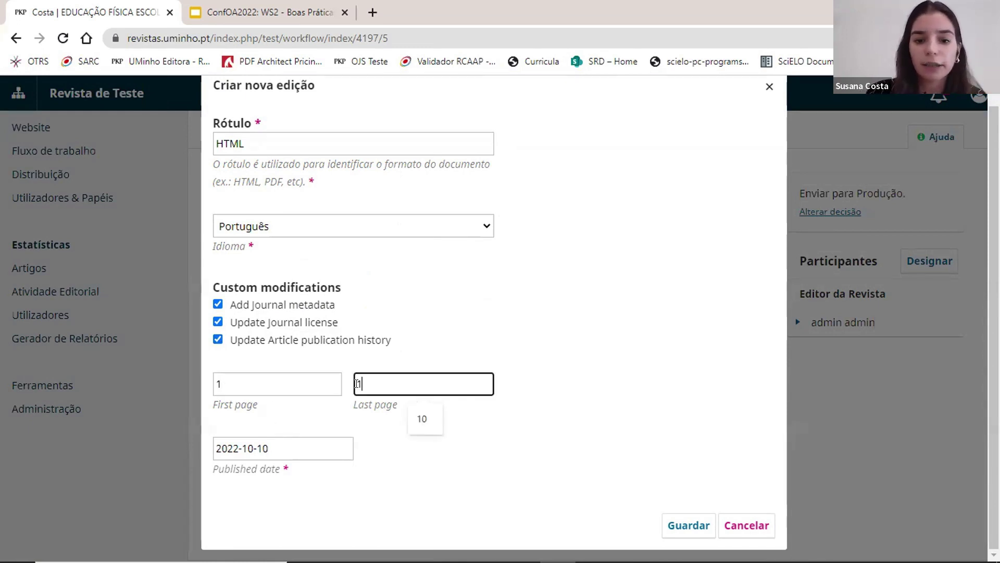
pyautogui.write('0')
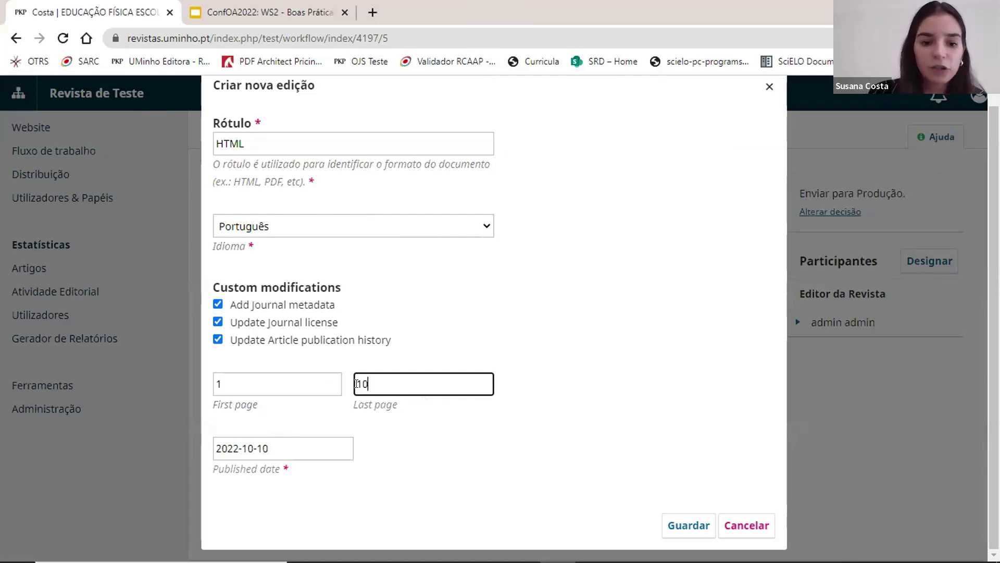
pyautogui.click(327, 440)
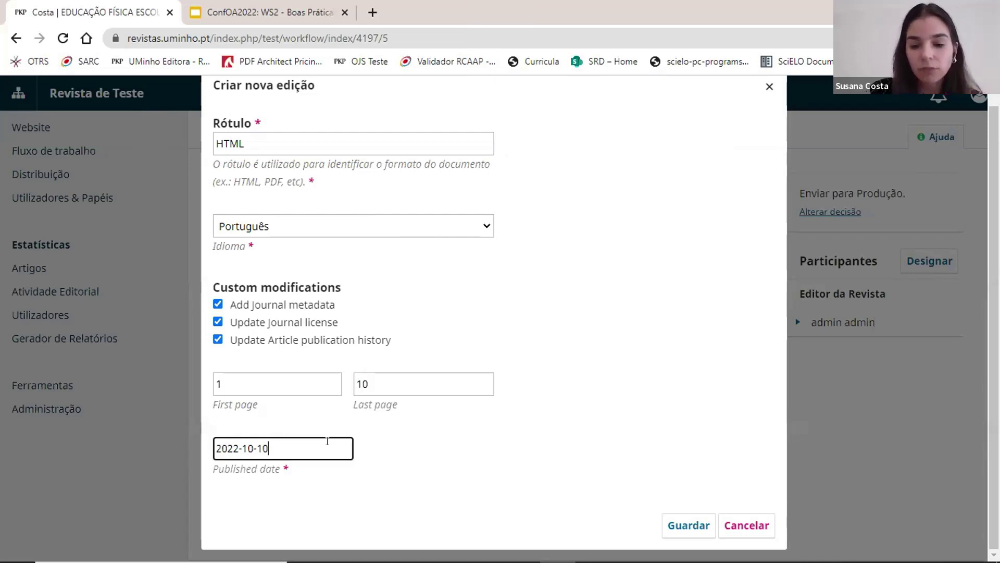
pyautogui.press('BackSpace')
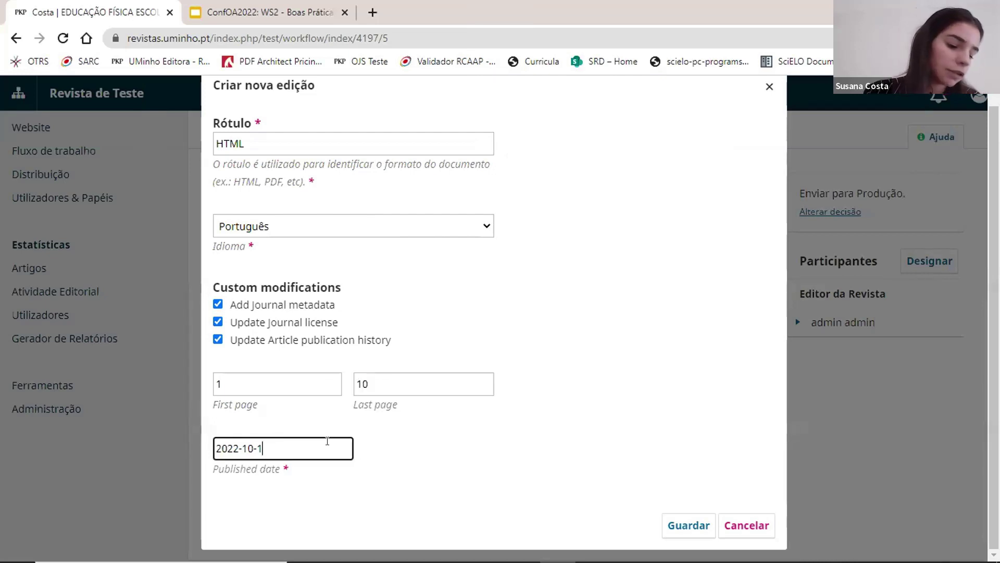
pyautogui.write('1')
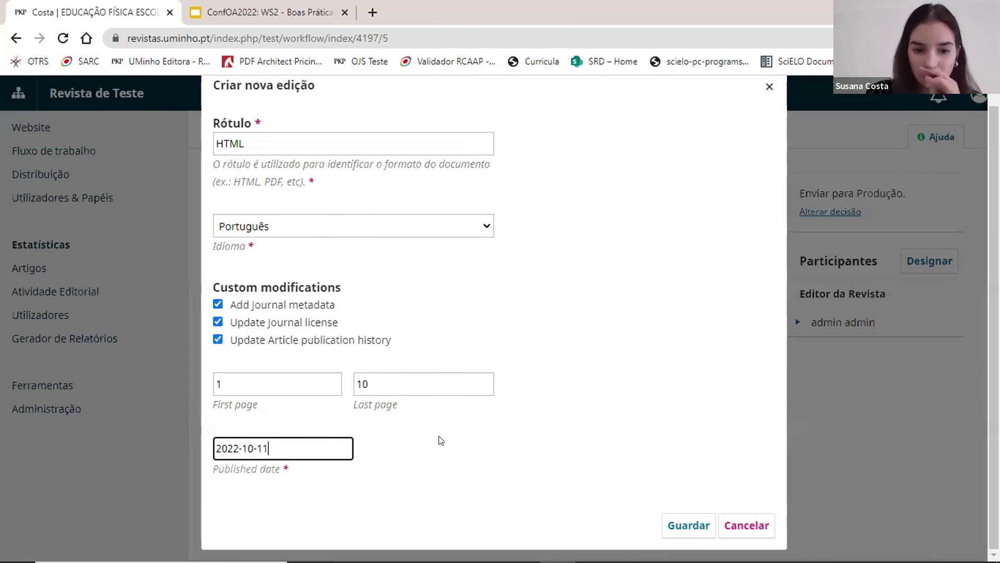
pyautogui.click(686, 524)
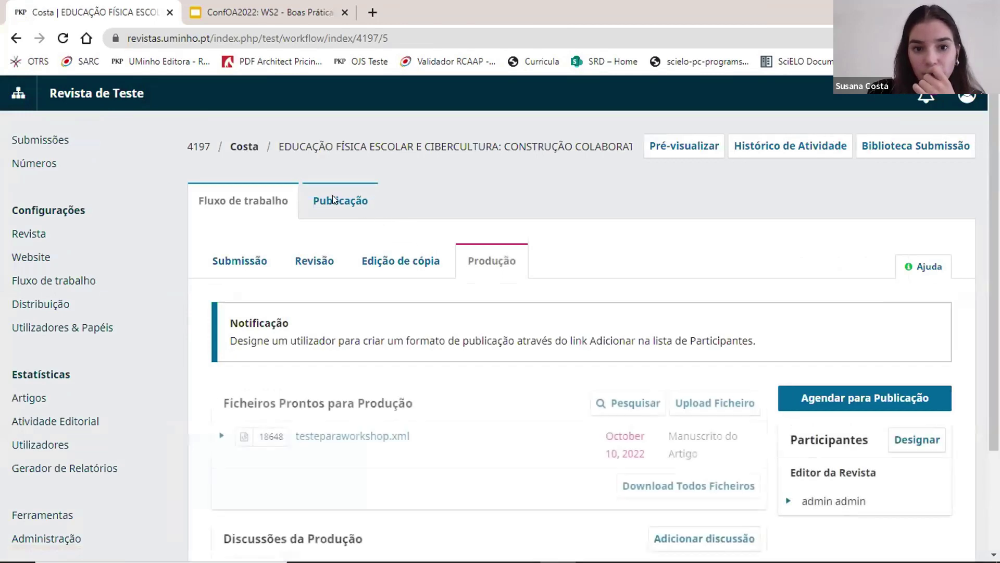
# Review the submission's publication data, covering title and abstract, contributors, and keywords and other metadata.
pyautogui.click(378, 214)
pyautogui.scroll(-1, 286, 303)
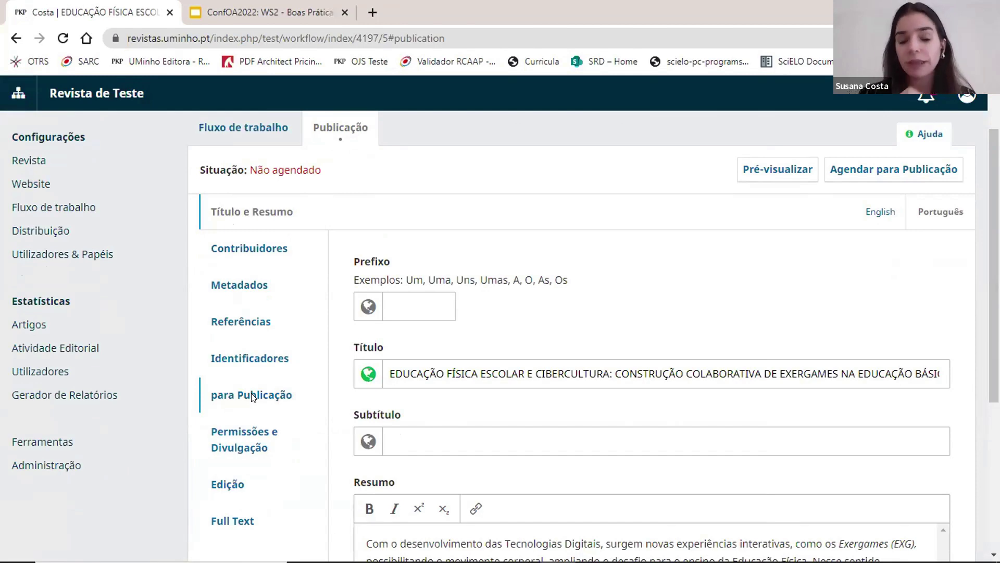
pyautogui.scroll(-4, 614, 323)
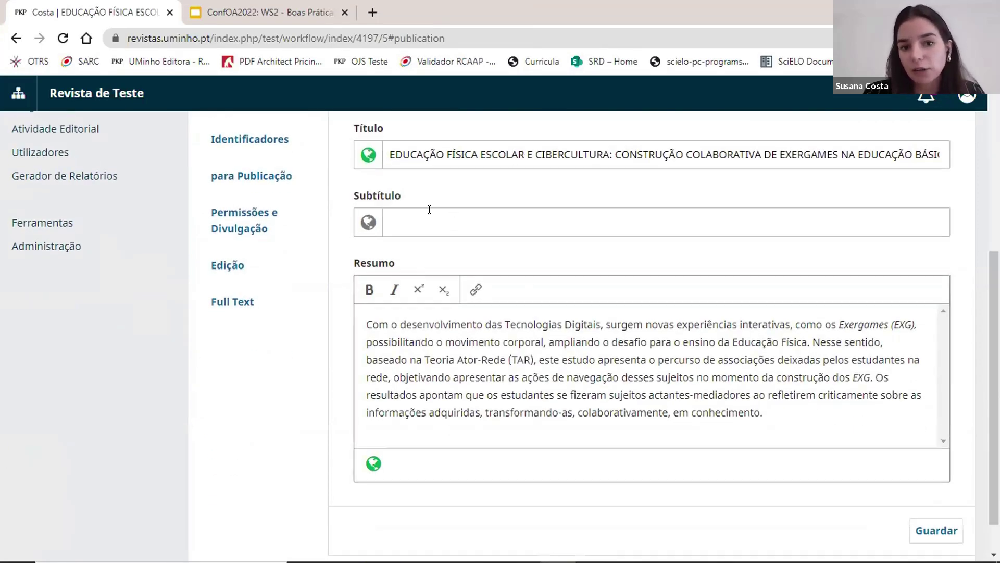
pyautogui.scroll(1, 570, 218)
pyautogui.scroll(3, 255, 252)
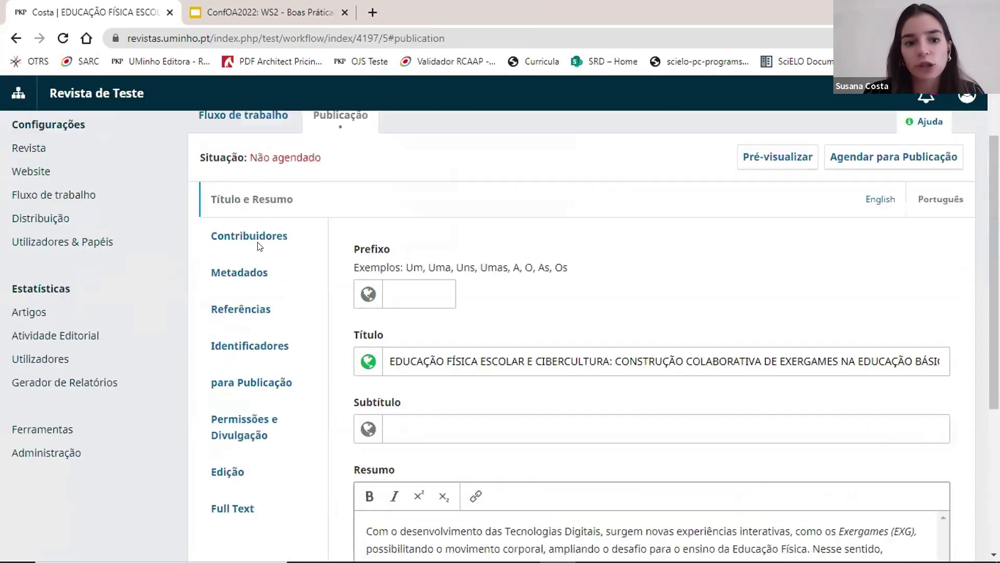
pyautogui.click(256, 250)
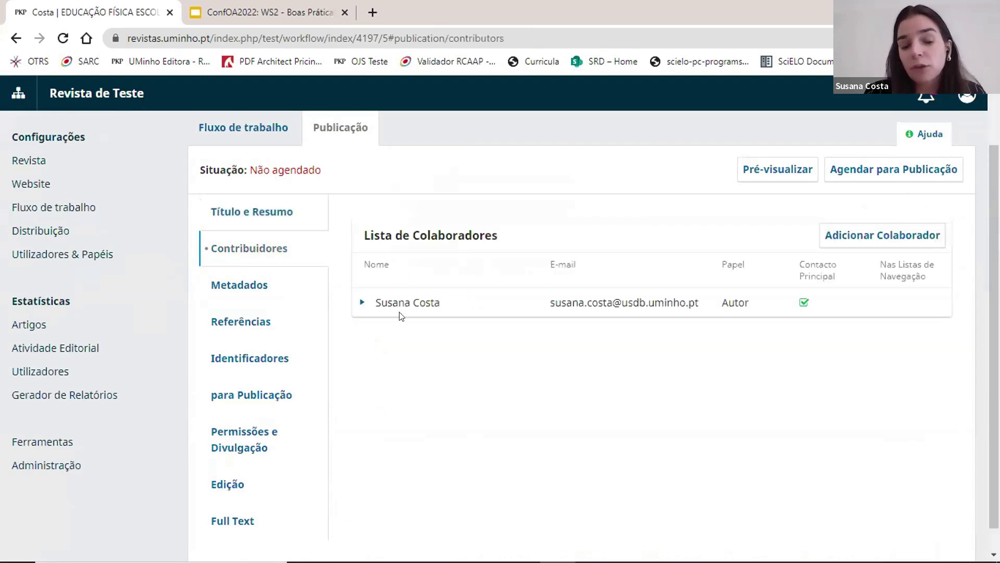
pyautogui.click(284, 280)
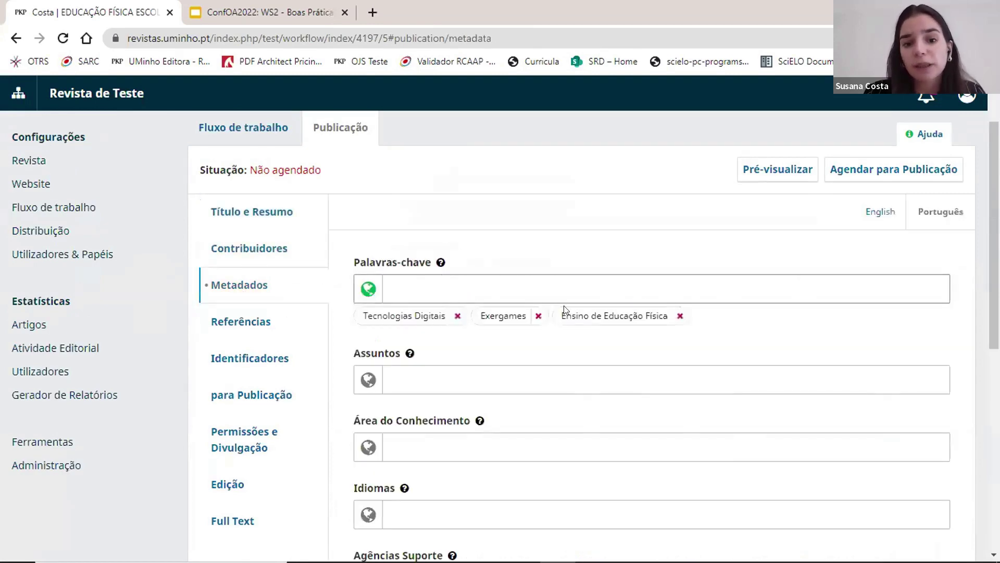
pyautogui.scroll(-3, 564, 310)
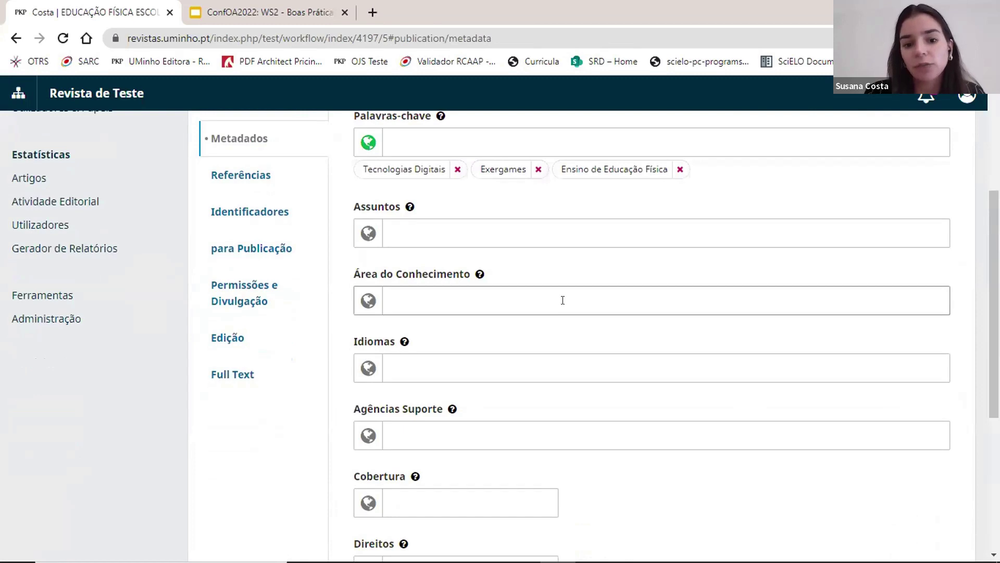
pyautogui.scroll(-2, 561, 298)
pyautogui.scroll(2, 565, 301)
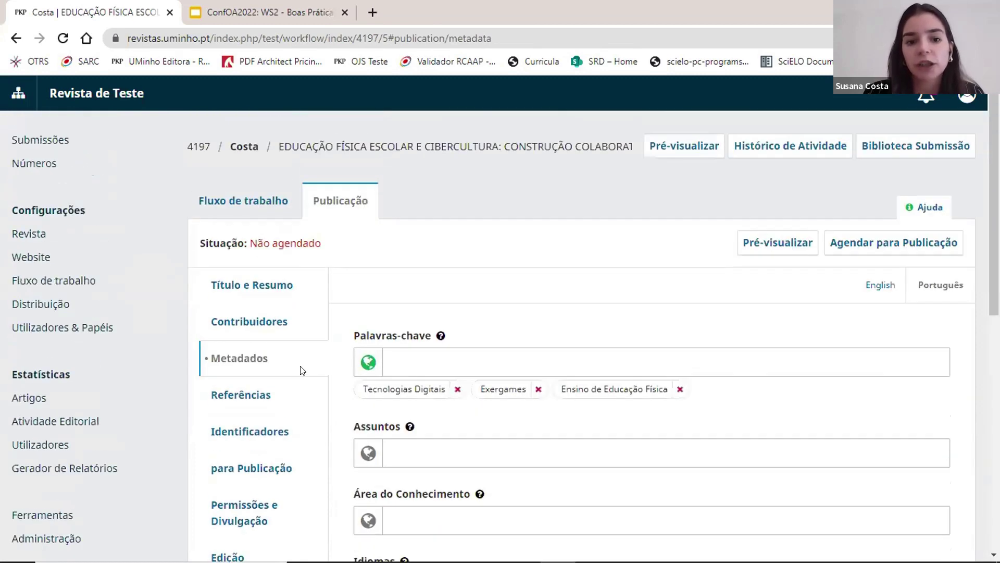
# Retrieve the publication's references from the JATS file testeparaworkshop.xml, save, and check the reference field.
pyautogui.click(265, 397)
pyautogui.scroll(-1, 478, 372)
pyautogui.scroll(-2, 489, 360)
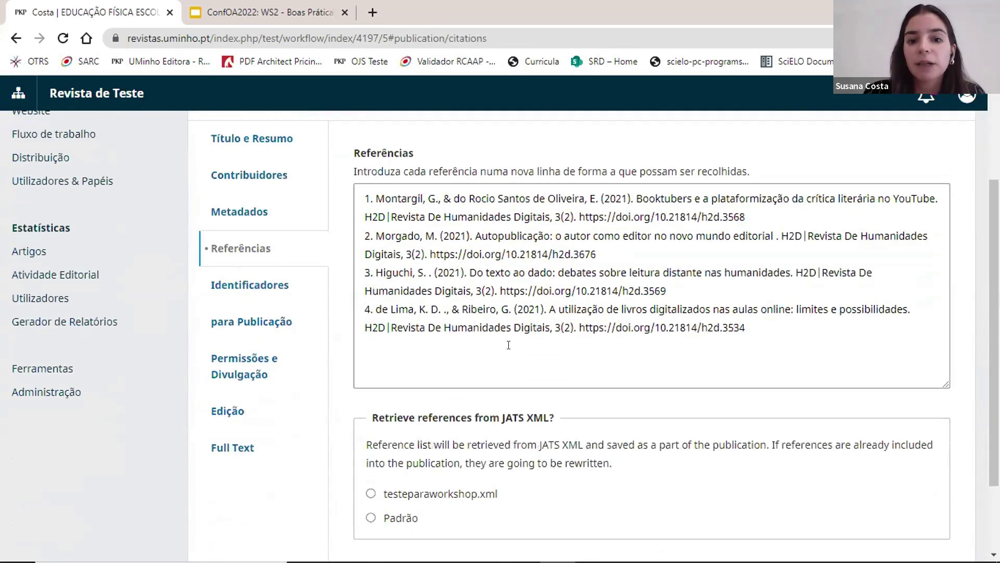
pyautogui.scroll(-2, 510, 364)
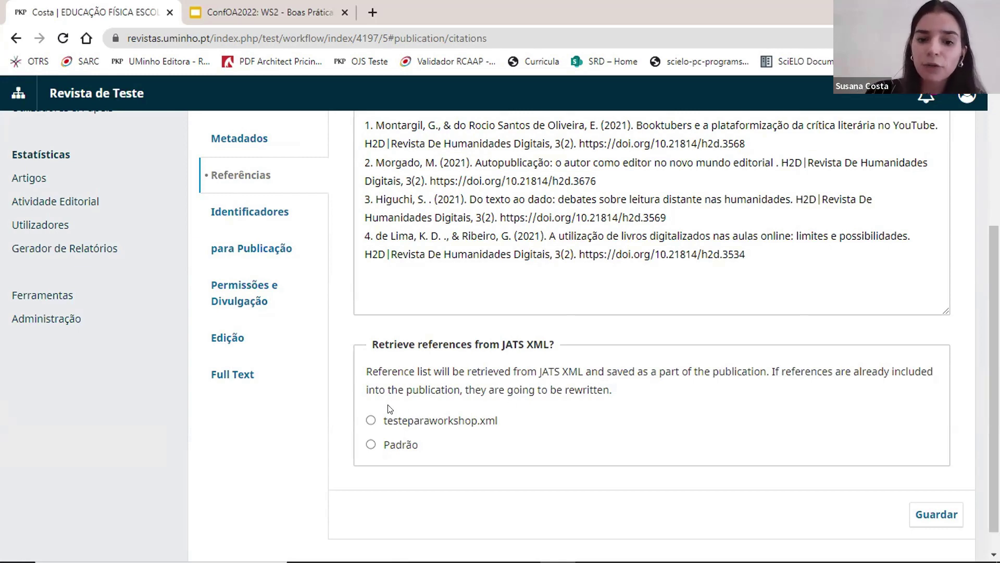
pyautogui.click(370, 420)
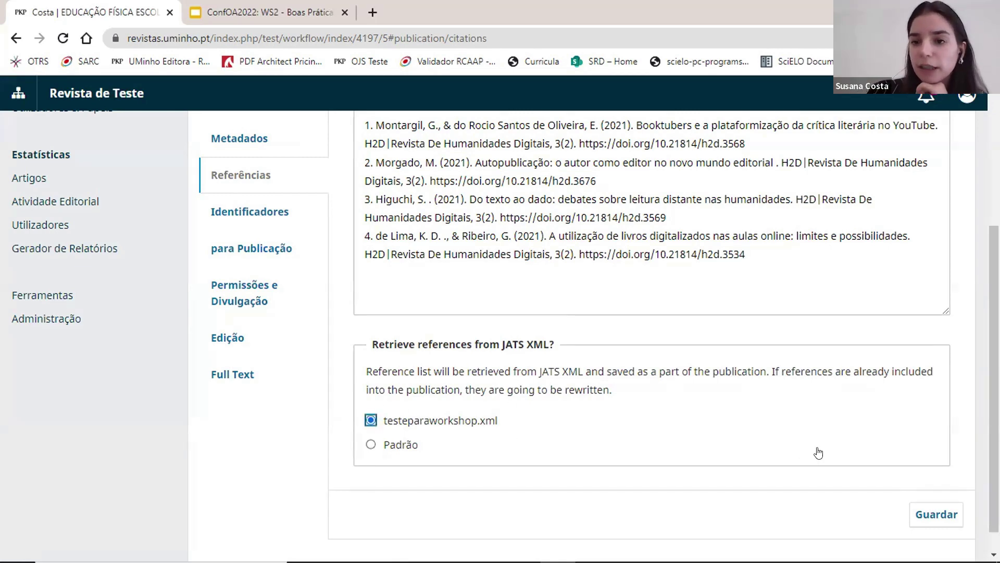
pyautogui.click(930, 508)
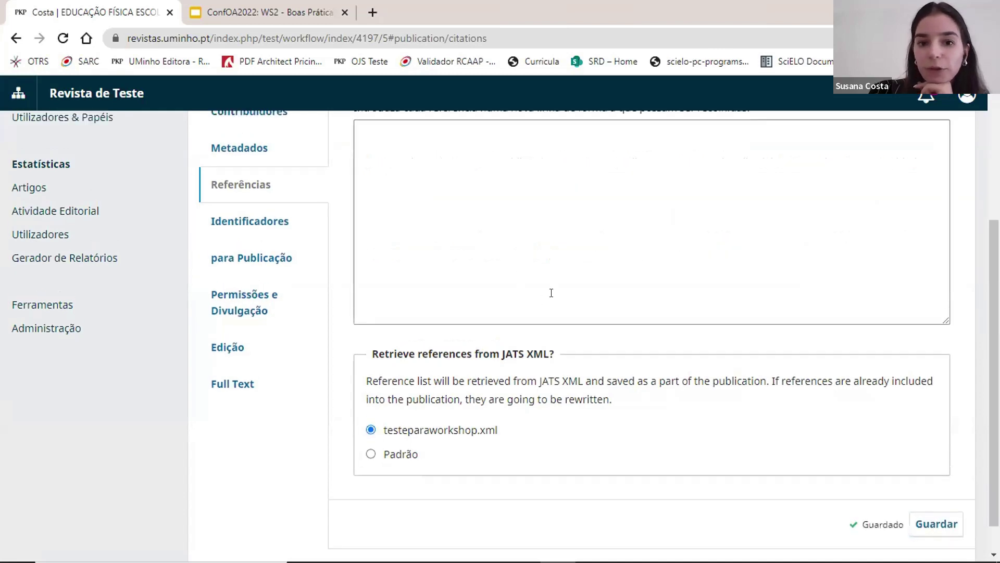
pyautogui.scroll(3, 551, 290)
pyautogui.scroll(-1, 568, 322)
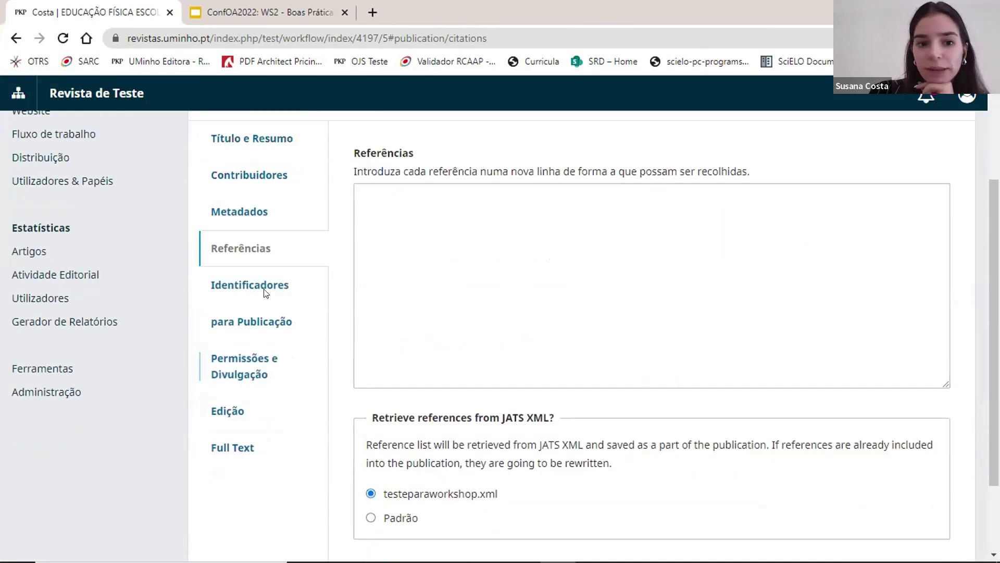
# Review the publication's DOI identifier and its issue settings, including section, cover image, pages and URL path.
pyautogui.click(305, 288)
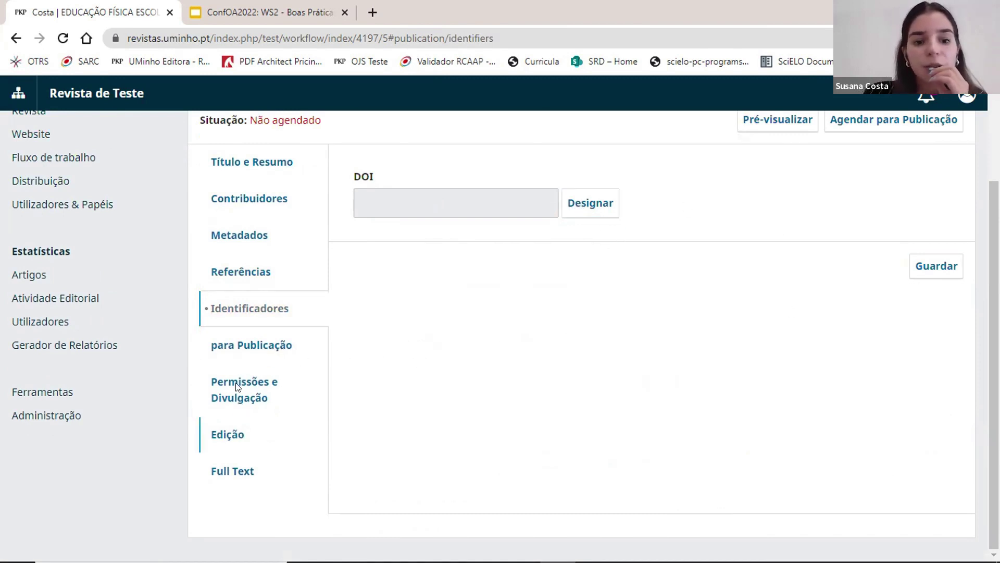
pyautogui.click(240, 441)
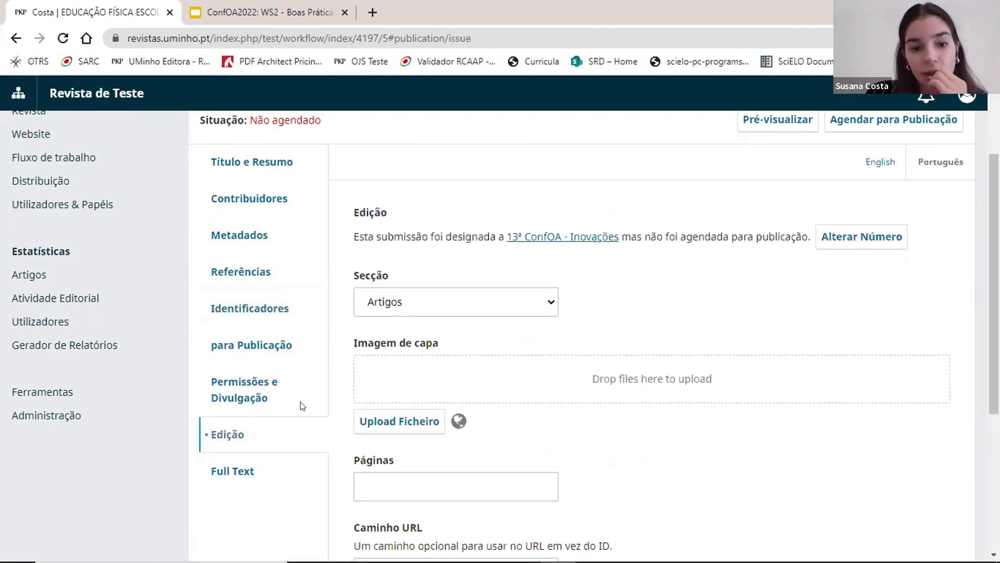
pyautogui.scroll(-2, 561, 364)
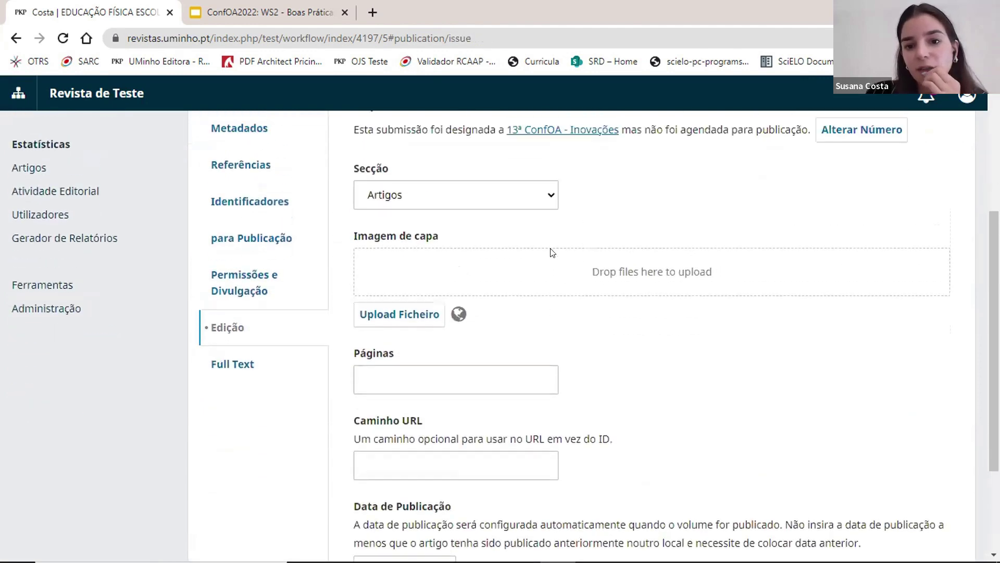
pyautogui.scroll(2, 551, 253)
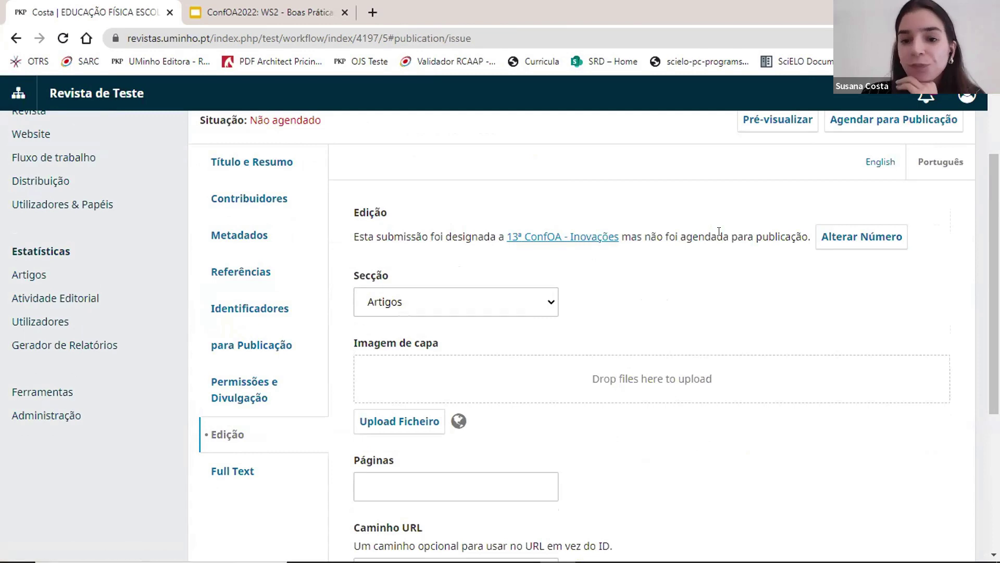
# Set the publication's pages to 1-10 and its publication date to 2022-10-11 in the issue settings, and save.
pyautogui.scroll(-5, 717, 239)
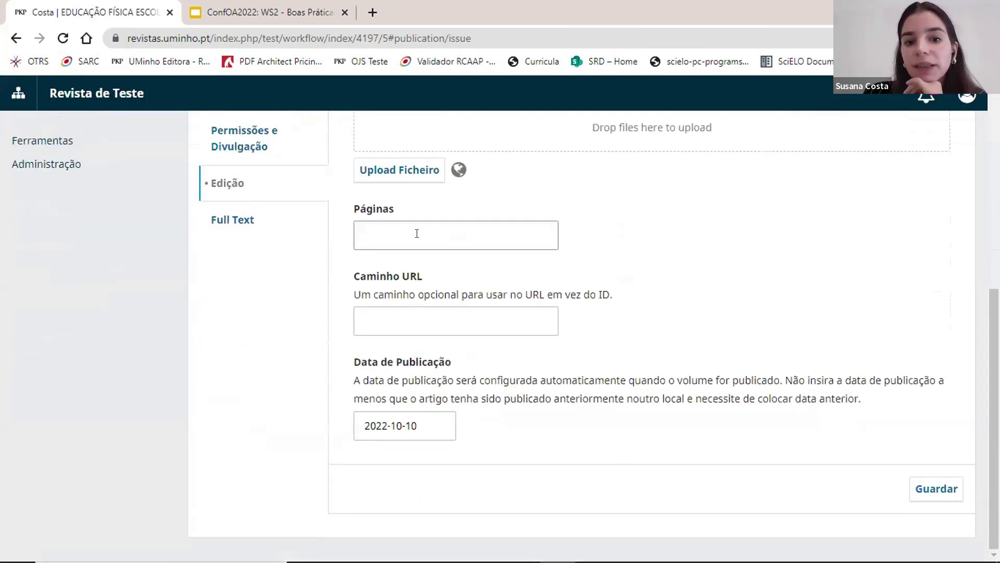
pyautogui.click(417, 234)
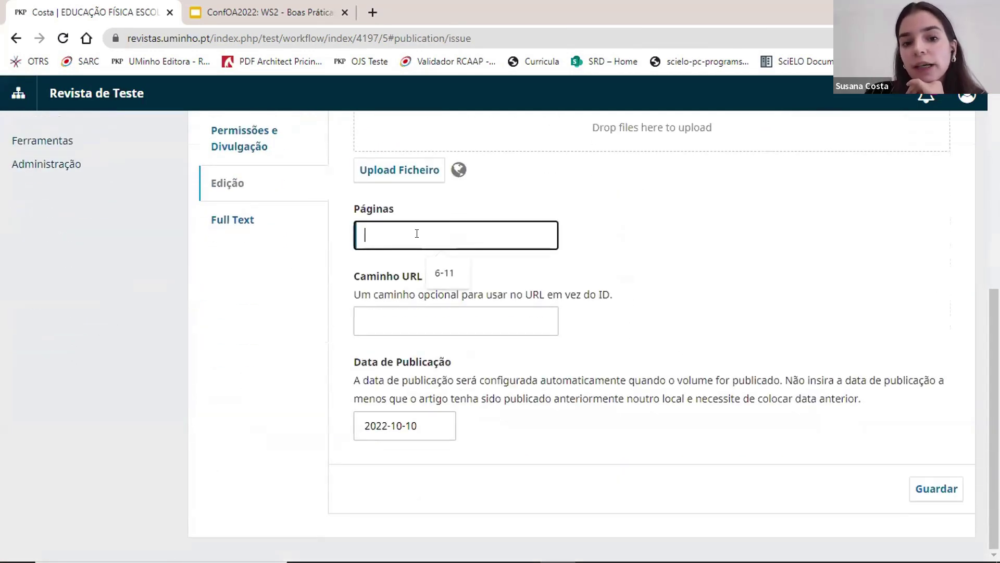
pyautogui.write('1-10')
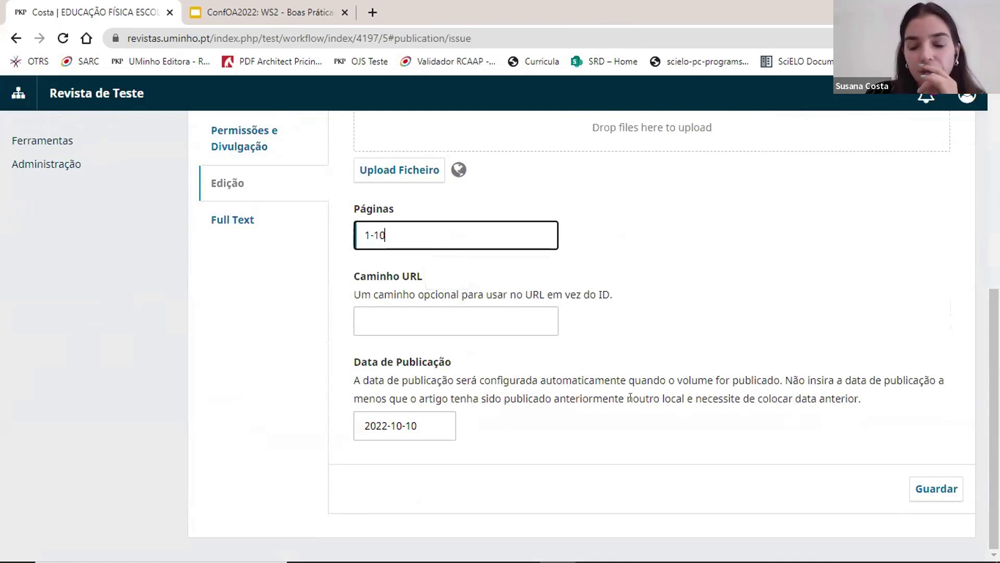
pyautogui.click(428, 428)
pyautogui.press('BackSpace')
pyautogui.write('1')
pyautogui.scroll(1, 900, 525)
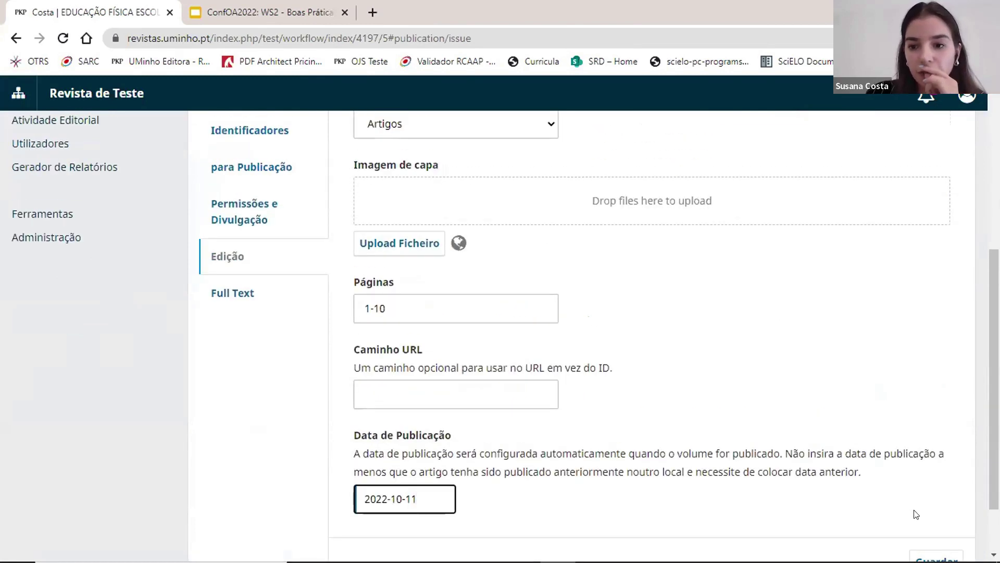
pyautogui.scroll(-1, 900, 525)
pyautogui.click(922, 489)
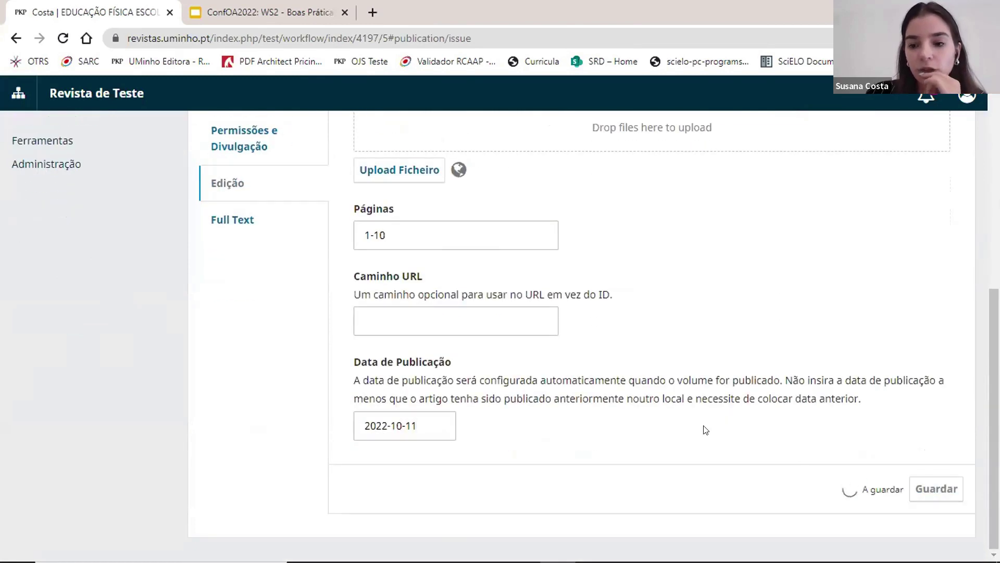
# Enable PDF galley creation for the full text based on testeparaworkshop.xml, and save the full text settings.
pyautogui.scroll(2, 349, 410)
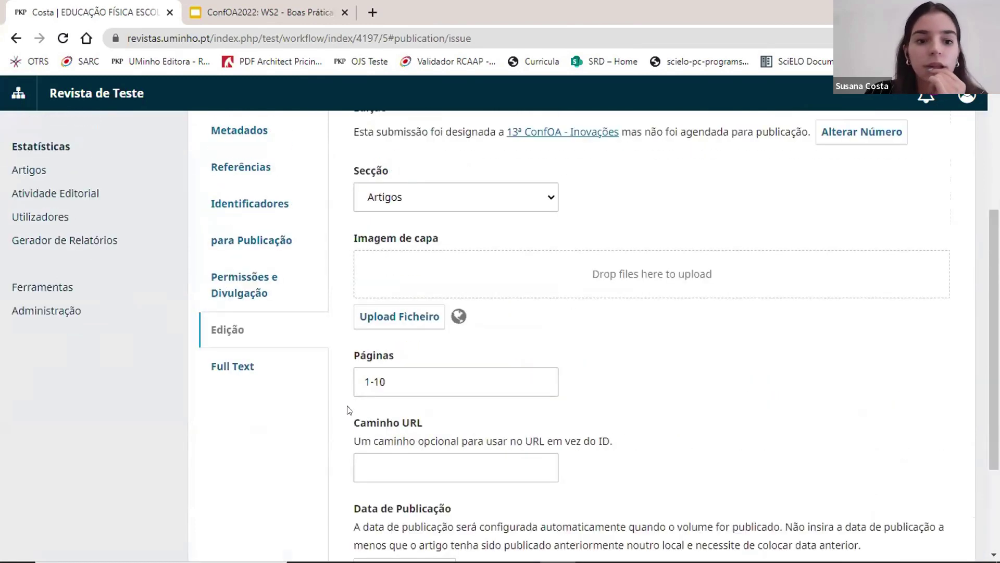
pyautogui.click(276, 367)
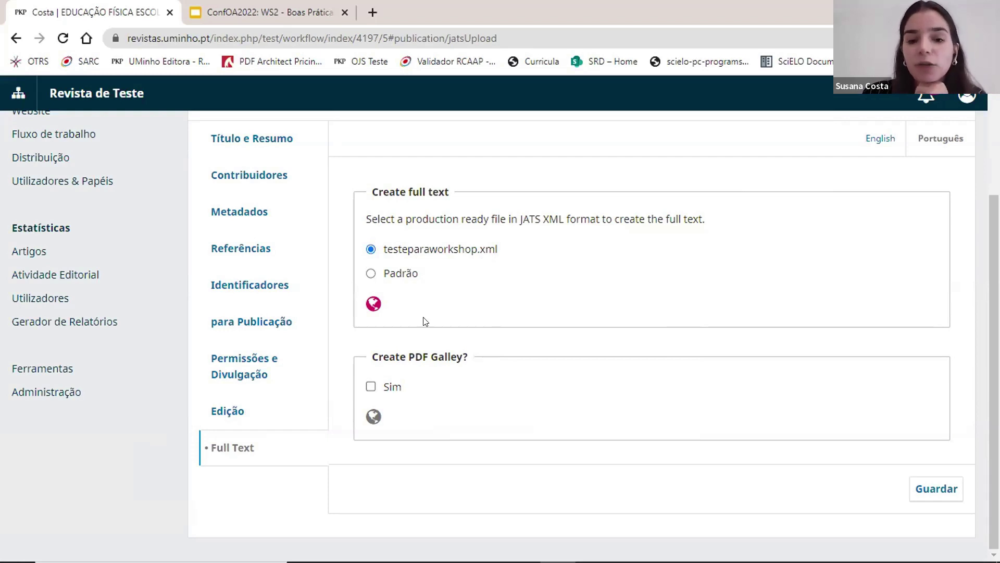
pyautogui.click(390, 386)
pyautogui.click(941, 491)
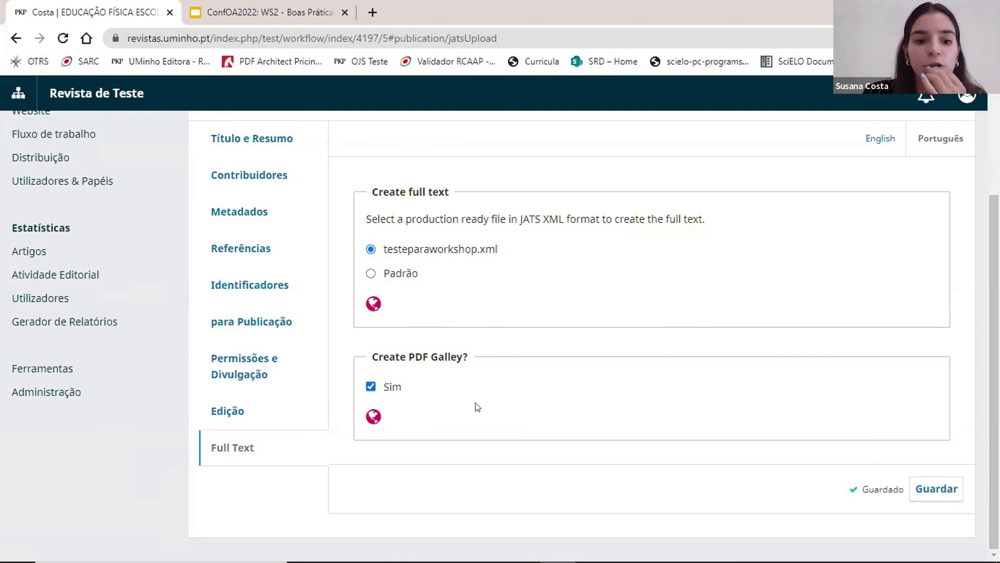
# Check the submission's publication formats, and publish the article immediately in its assigned issue.
pyautogui.click(264, 320)
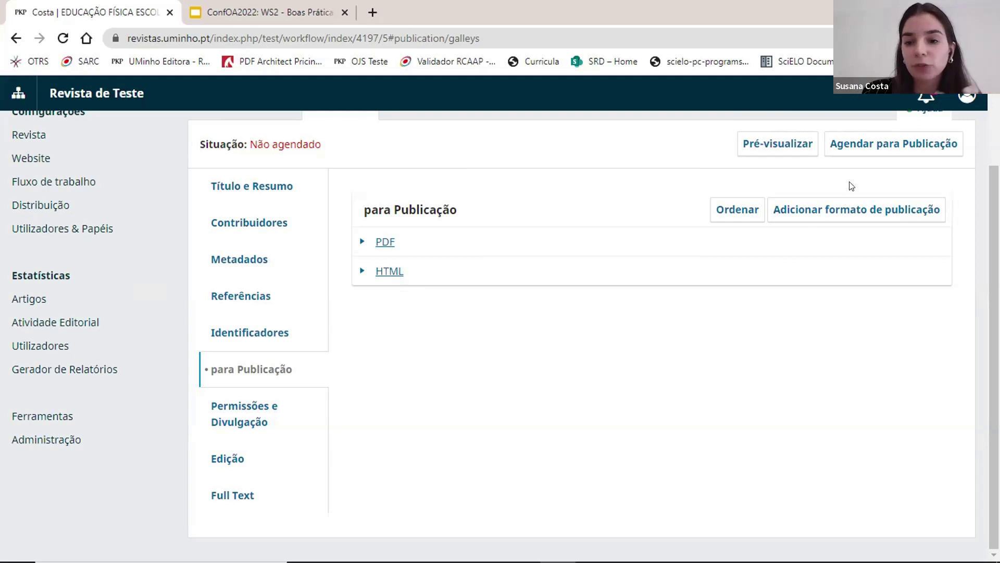
pyautogui.click(854, 150)
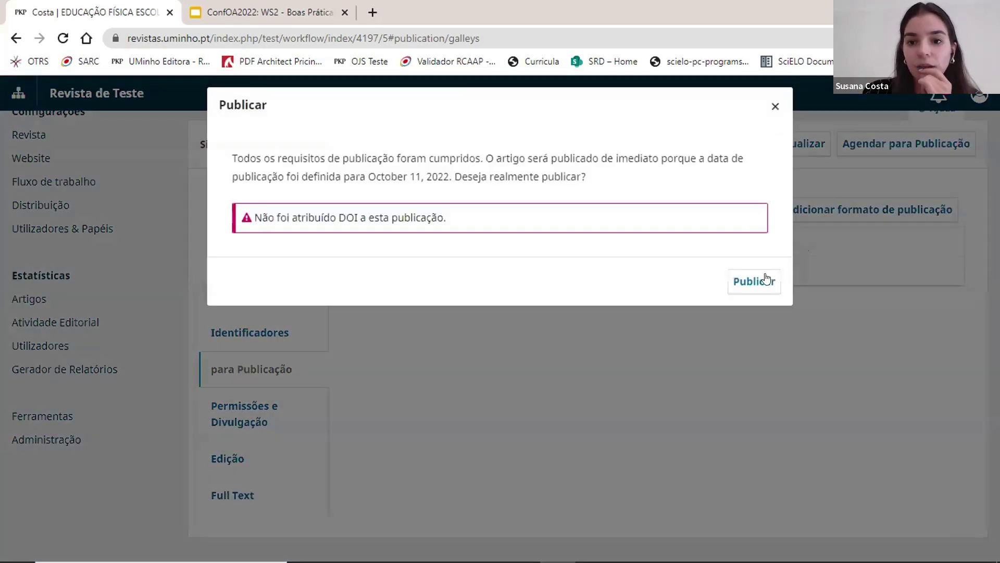
pyautogui.click(764, 274)
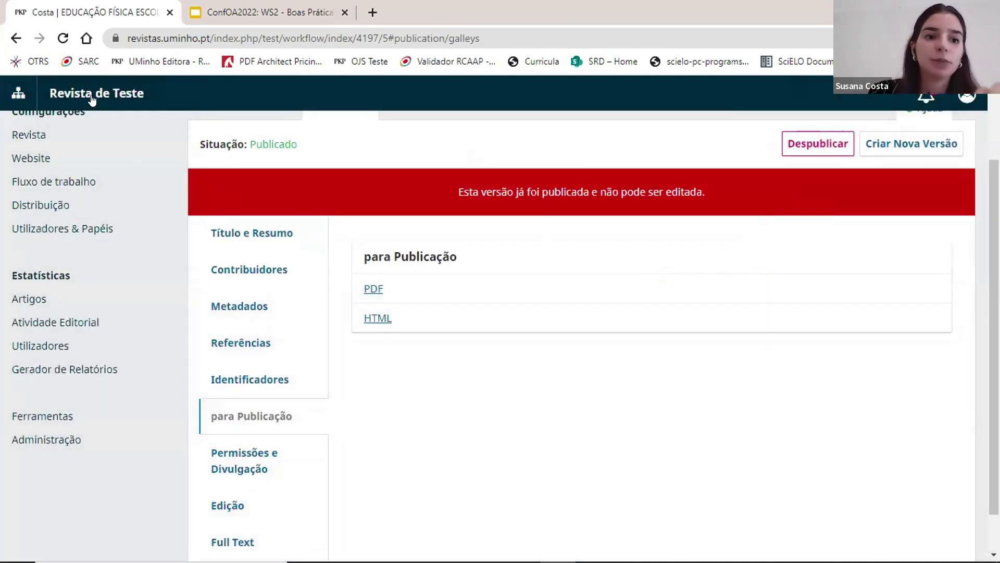
# Open the journal's public site in a separate browser tab and examine the article's entry in the current issue.
pyautogui.rightClick(91, 99)
pyautogui.click(157, 107)
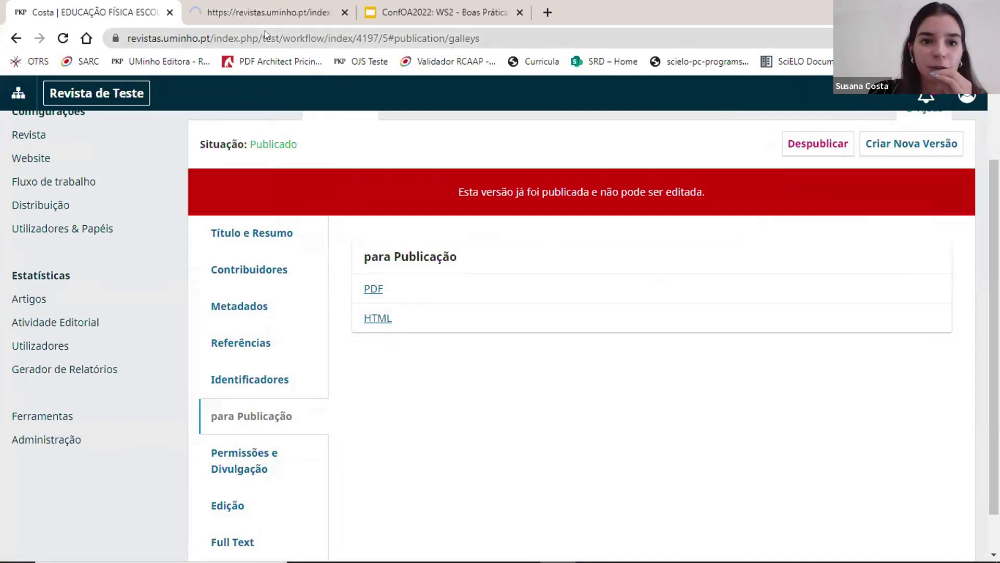
pyautogui.hotkey('ctrl', 'Tab')
pyautogui.scroll(-1, 350, 476)
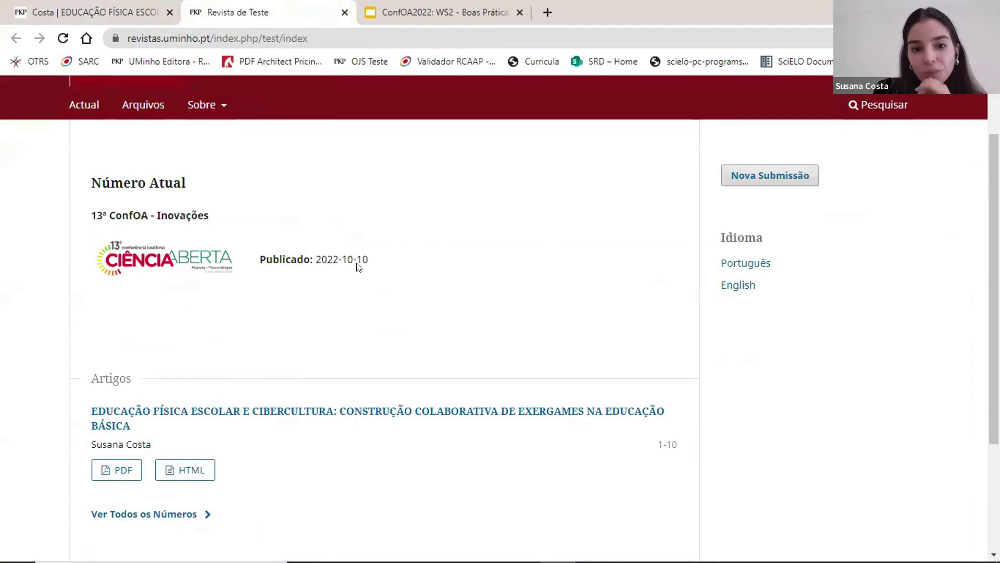
pyautogui.scroll(-3, 394, 116)
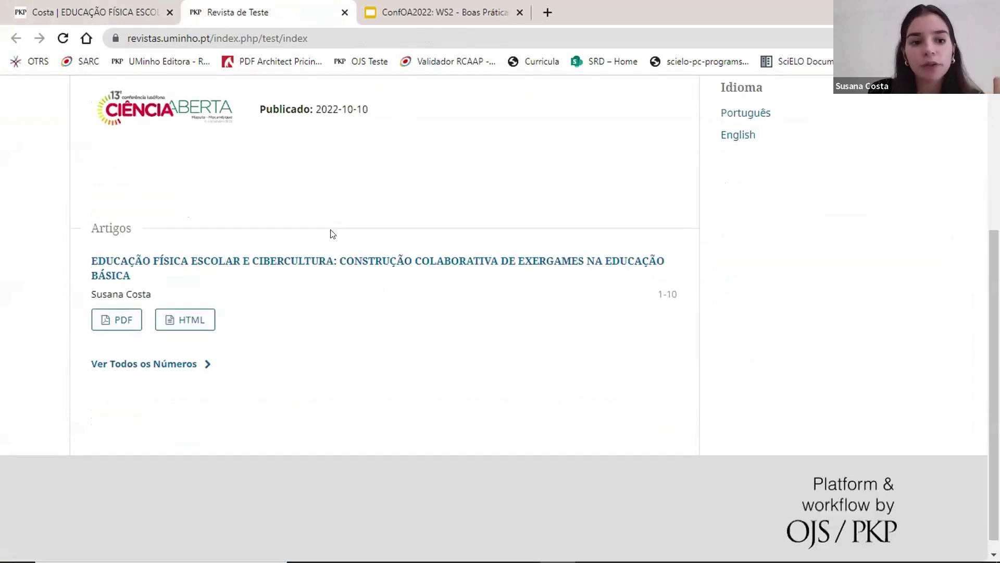
pyautogui.scroll(-1, 250, 232)
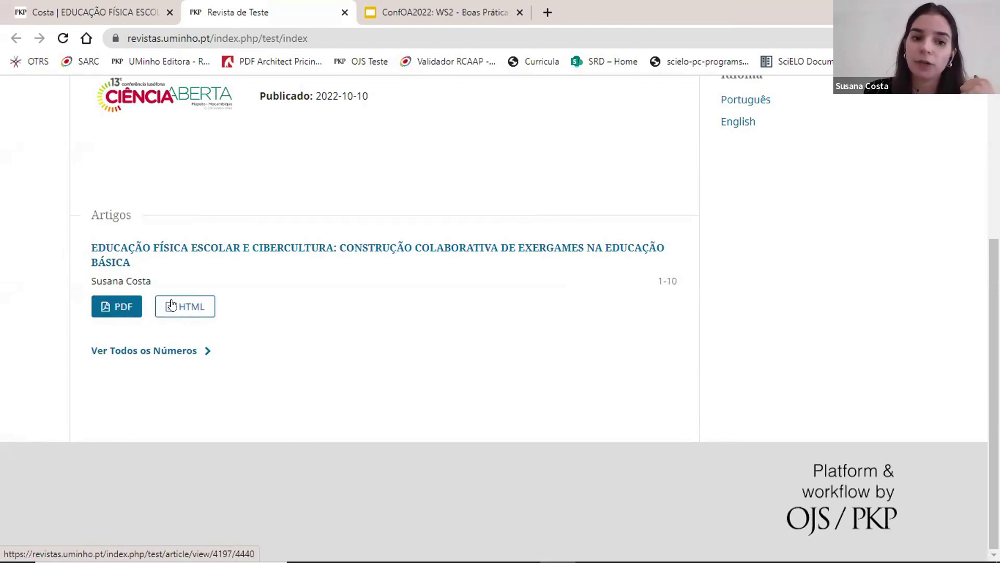
# Open the published article's page and examine its metadata, abstract, citation details and full-text sections.
pyautogui.click(117, 263)
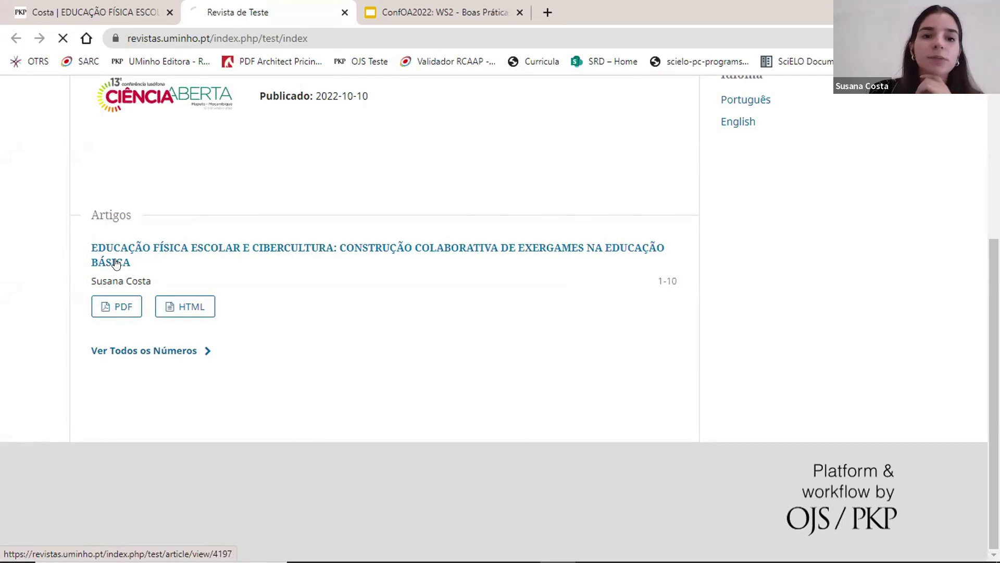
pyautogui.scroll(-3, 225, 266)
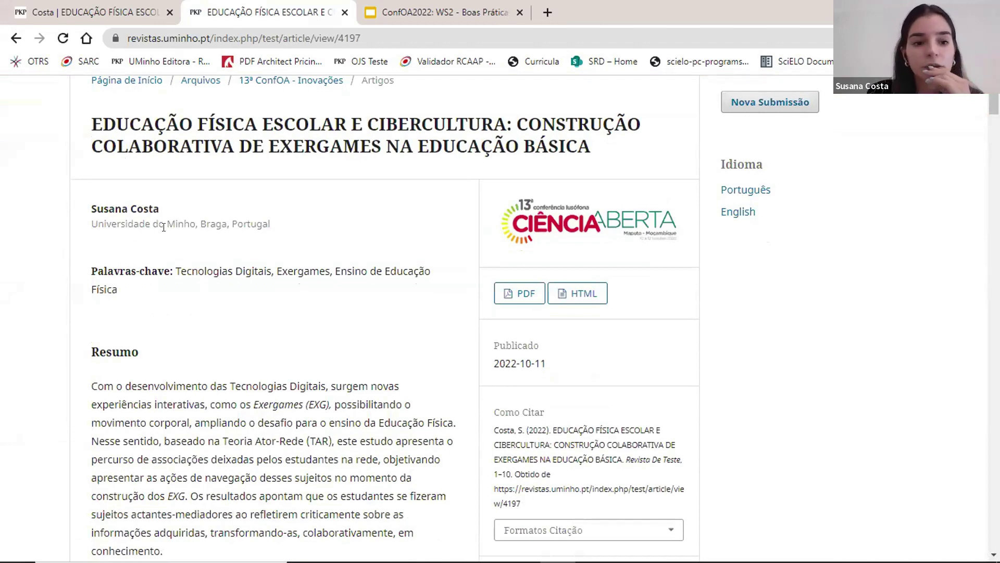
pyautogui.scroll(-4, 220, 216)
pyautogui.scroll(5, 247, 252)
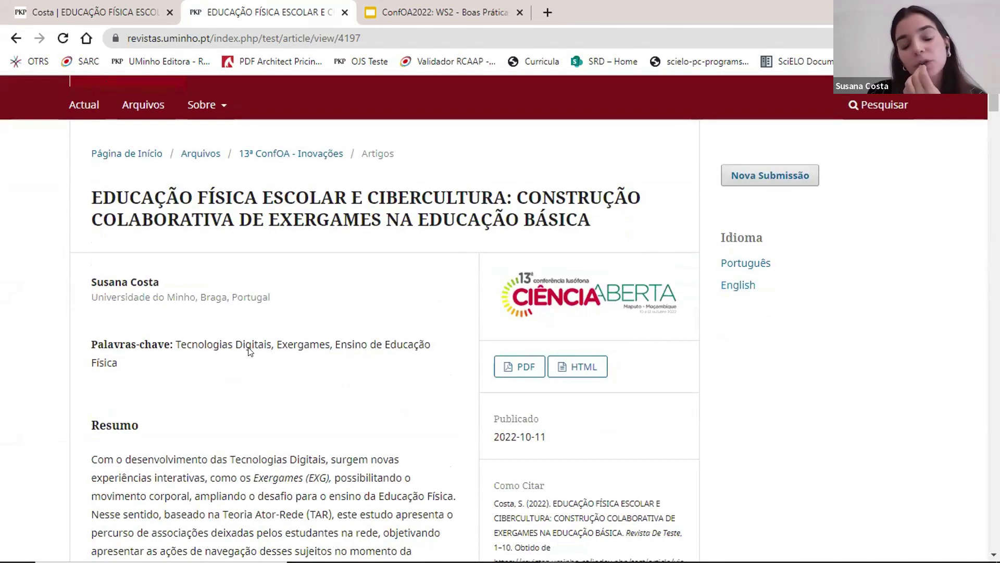
pyautogui.scroll(-1, 253, 348)
pyautogui.scroll(-6, 253, 347)
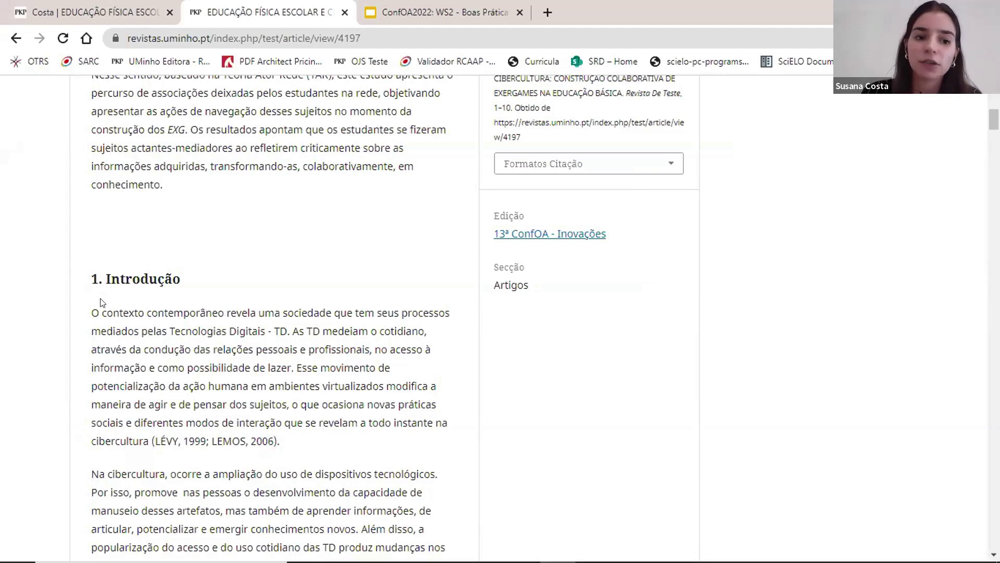
pyautogui.scroll(-1, 134, 280)
pyautogui.scroll(-12, 134, 279)
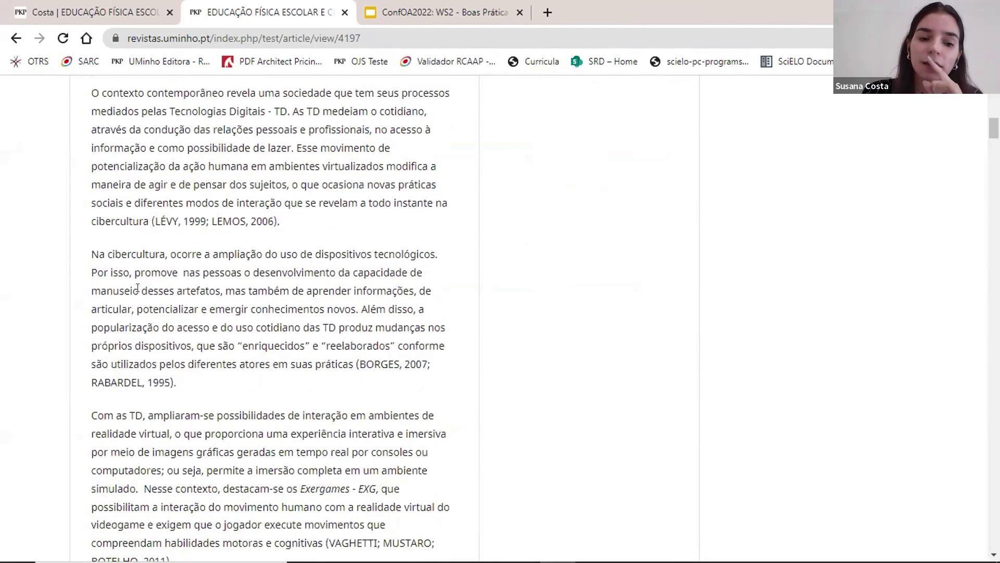
pyautogui.scroll(-14, 156, 290)
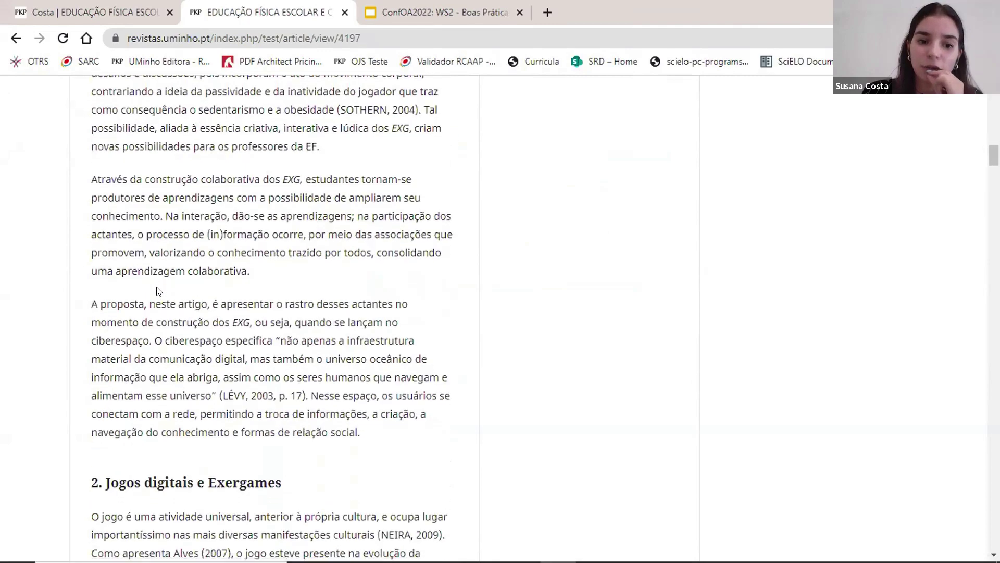
pyautogui.scroll(-16, 160, 290)
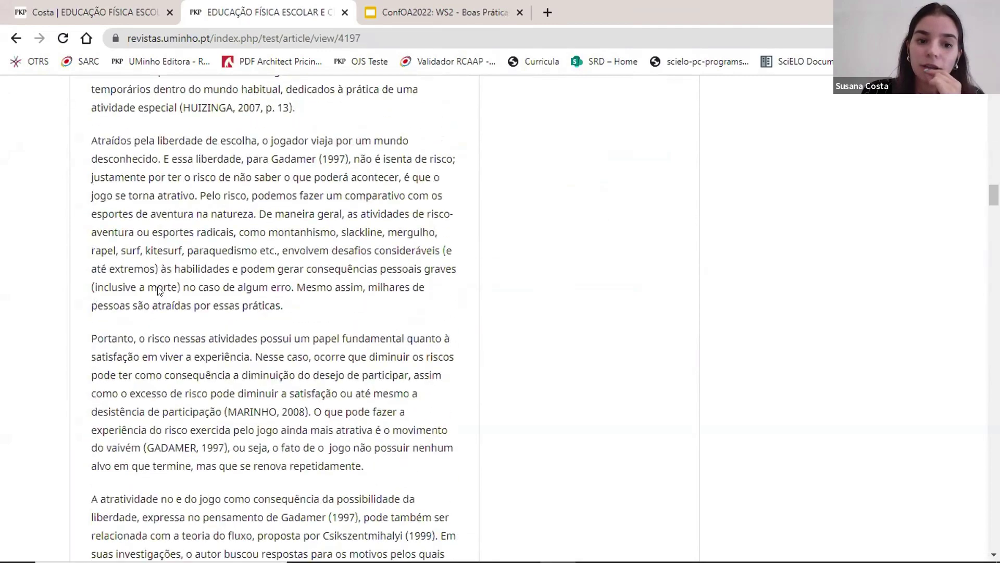
pyautogui.scroll(-4, 160, 291)
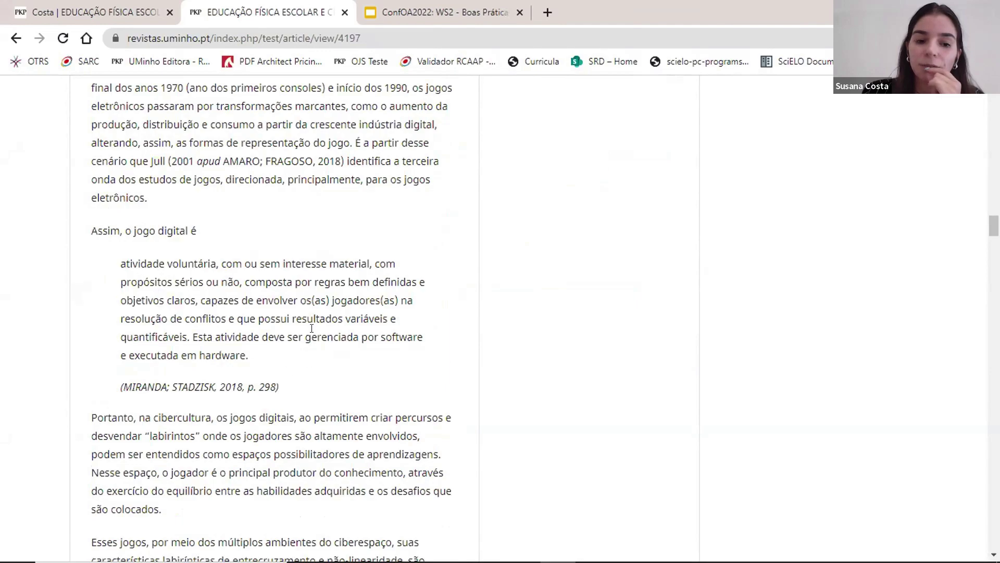
pyautogui.scroll(-7, 322, 327)
# Return to the start of the article page and open its PDF version in a separate browser tab.
pyautogui.scroll(4, 323, 327)
pyautogui.scroll(20, 323, 327)
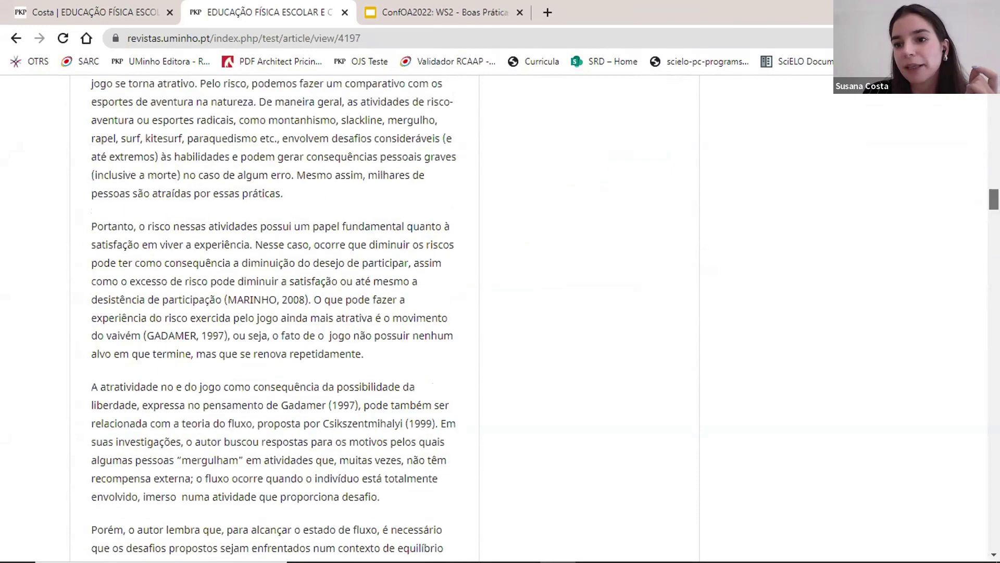
pyautogui.scroll(10, 616, 250)
pyautogui.scroll(-3, 603, 276)
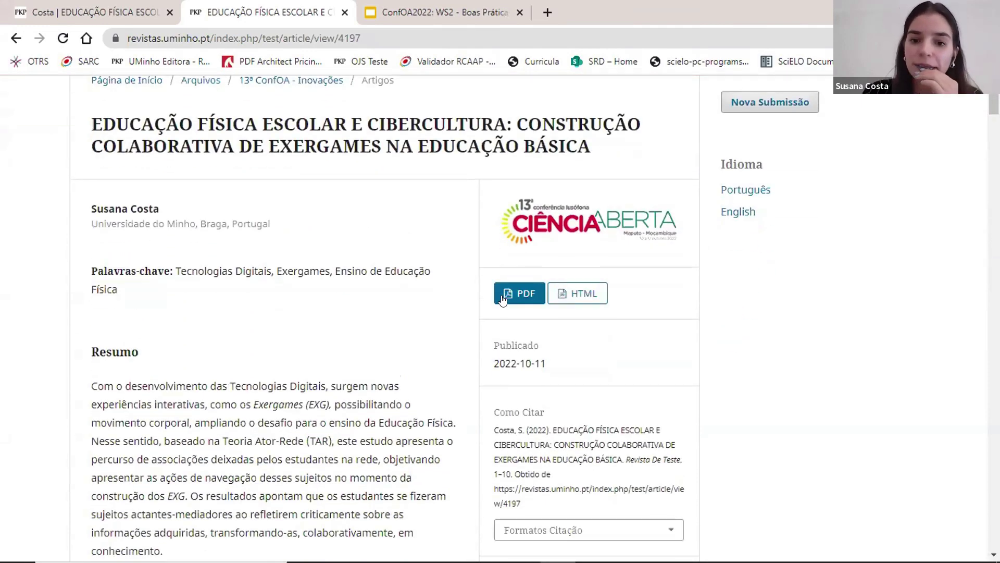
pyautogui.rightClick(506, 293)
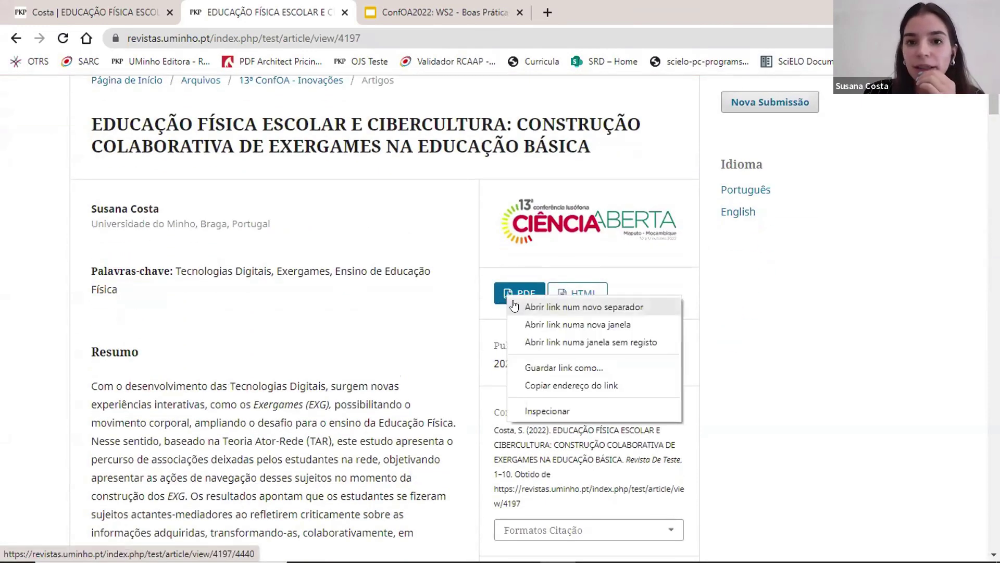
pyautogui.click(516, 306)
pyautogui.click(402, 13)
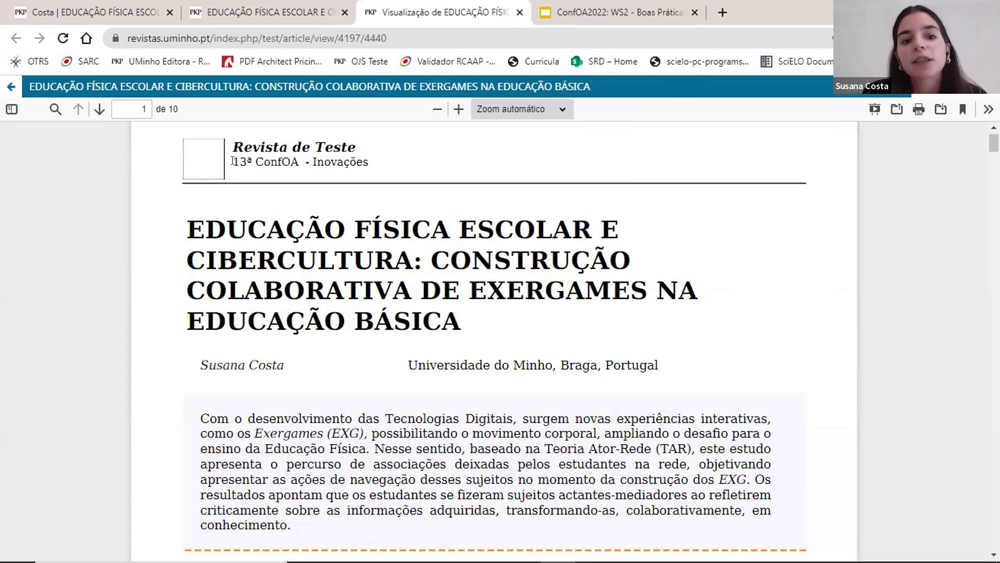
# Examine the first page of the generated PDF, covering the journal header, issue name, title, author affiliation and abstract.
pyautogui.moveTo(275, 161); pyautogui.dragTo(243, 160)
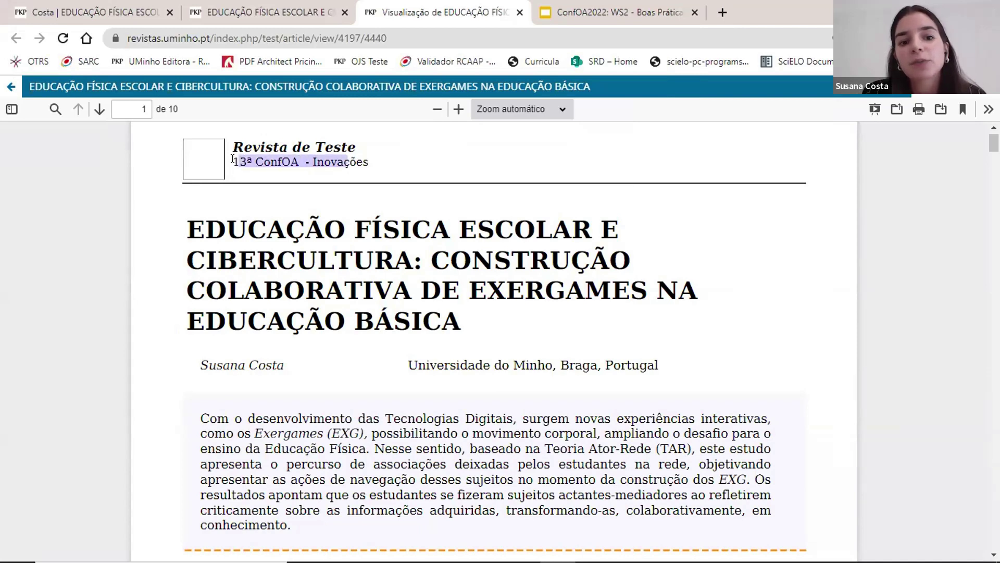
pyautogui.click(356, 244)
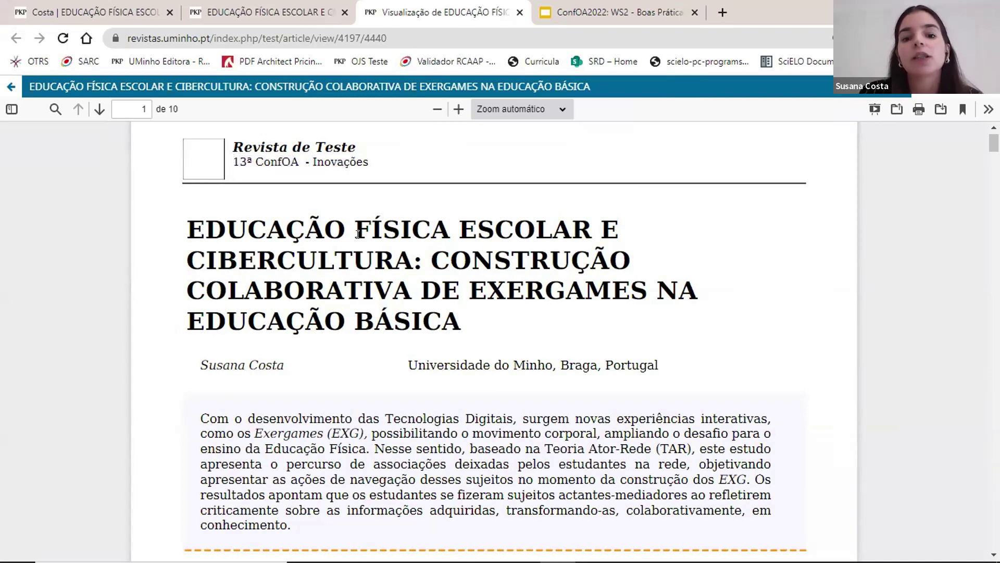
pyautogui.scroll(-2, 358, 234)
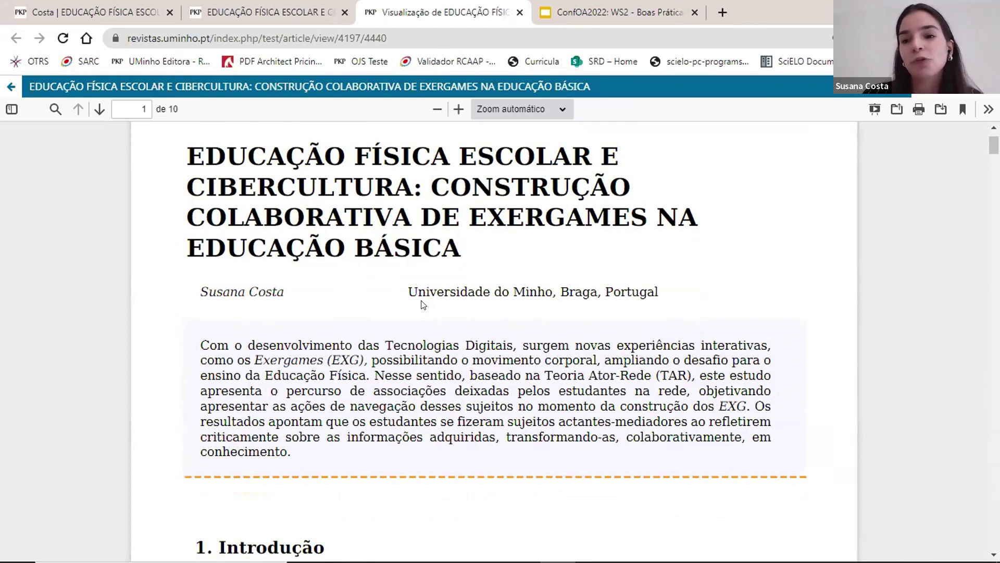
pyautogui.scroll(2, 471, 309)
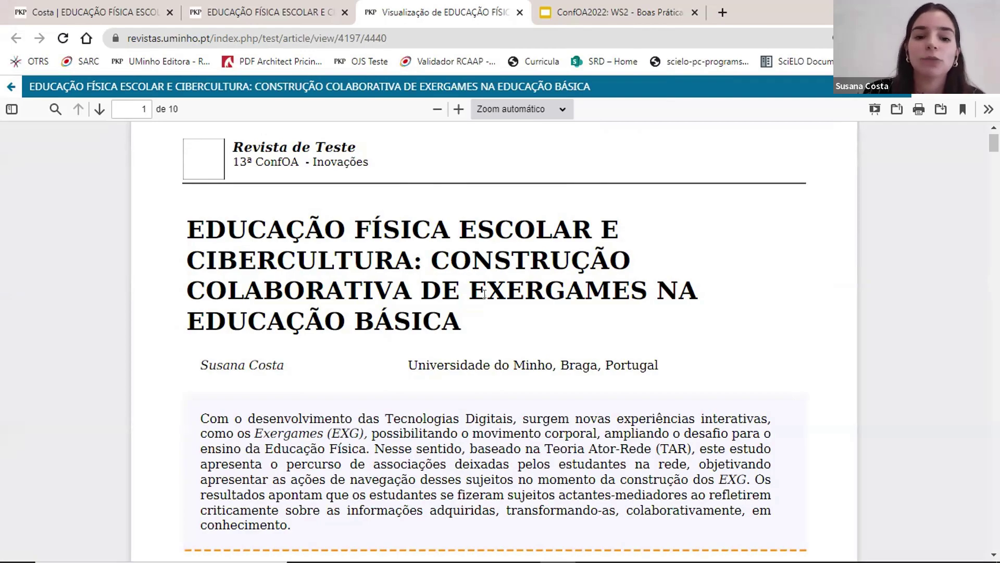
# Review the generated PDF's body text, page headers and footers, and figures from the introduction through page 8.
pyautogui.scroll(-8, 485, 293)
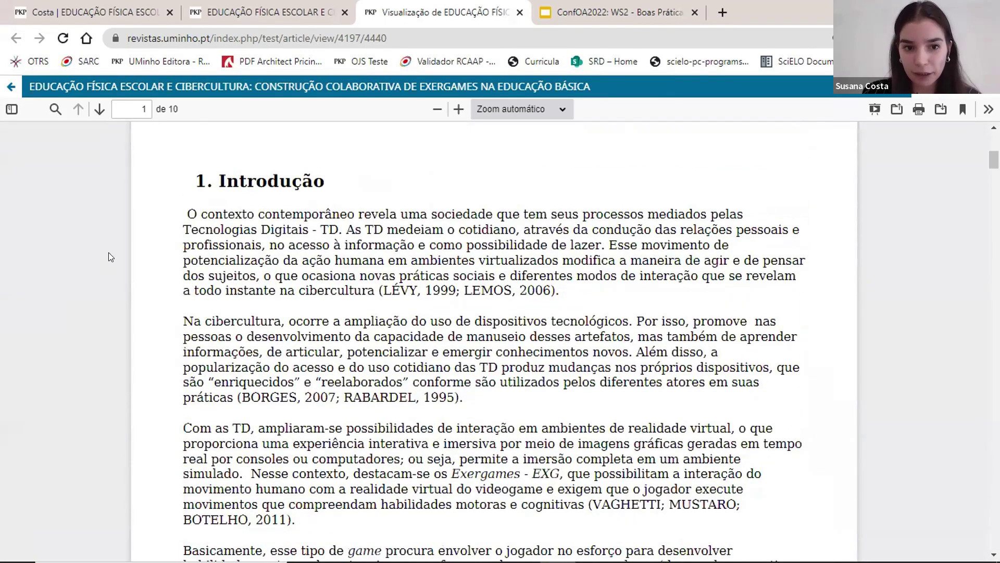
pyautogui.scroll(-4, 383, 255)
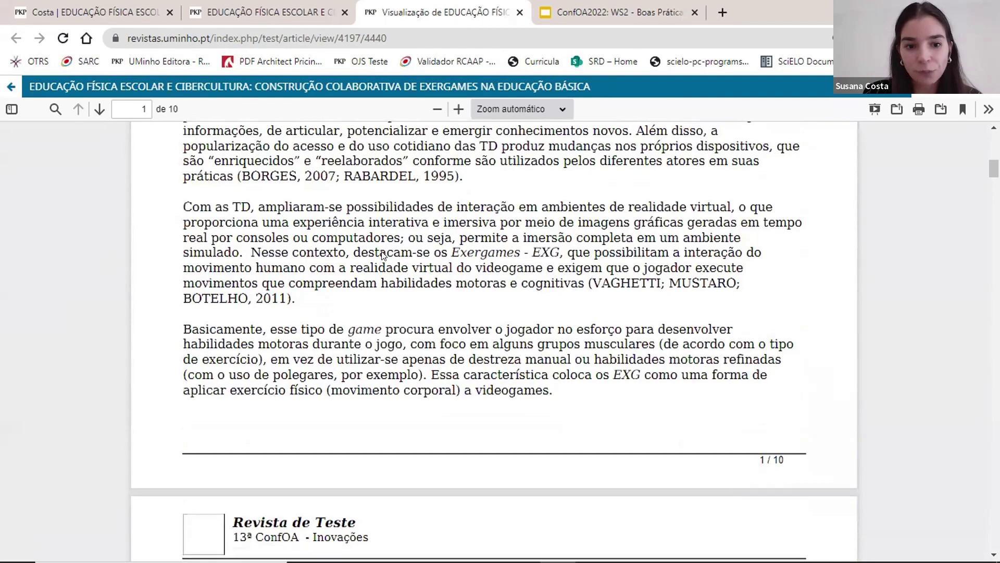
pyautogui.scroll(-15, 383, 255)
pyautogui.scroll(-9, 464, 254)
pyautogui.scroll(-8, 464, 254)
pyautogui.scroll(-15, 488, 276)
pyautogui.scroll(-13, 495, 276)
pyautogui.scroll(-18, 494, 278)
pyautogui.scroll(-18, 495, 277)
pyautogui.scroll(-18, 518, 274)
pyautogui.scroll(-18, 515, 266)
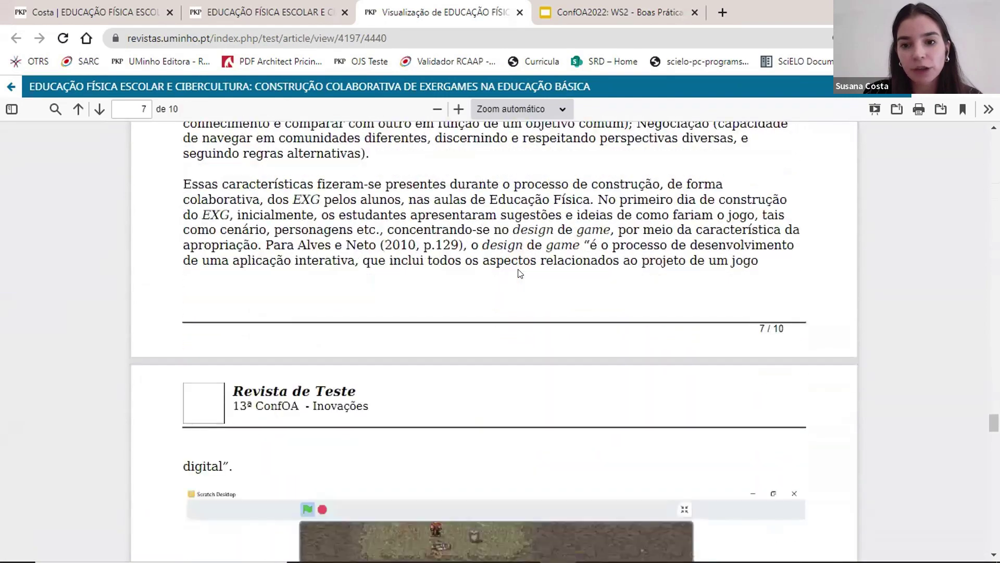
pyautogui.scroll(-4, 518, 273)
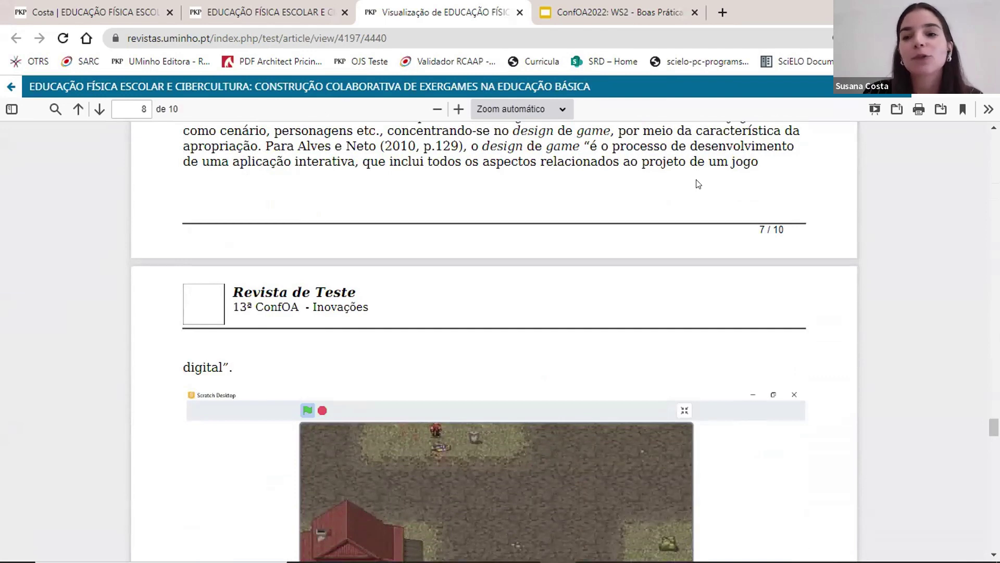
# Examine the rest of the generated PDF from page 8 to page 10, including both figures, their captions and the conclusion.
pyautogui.scroll(-3, 698, 183)
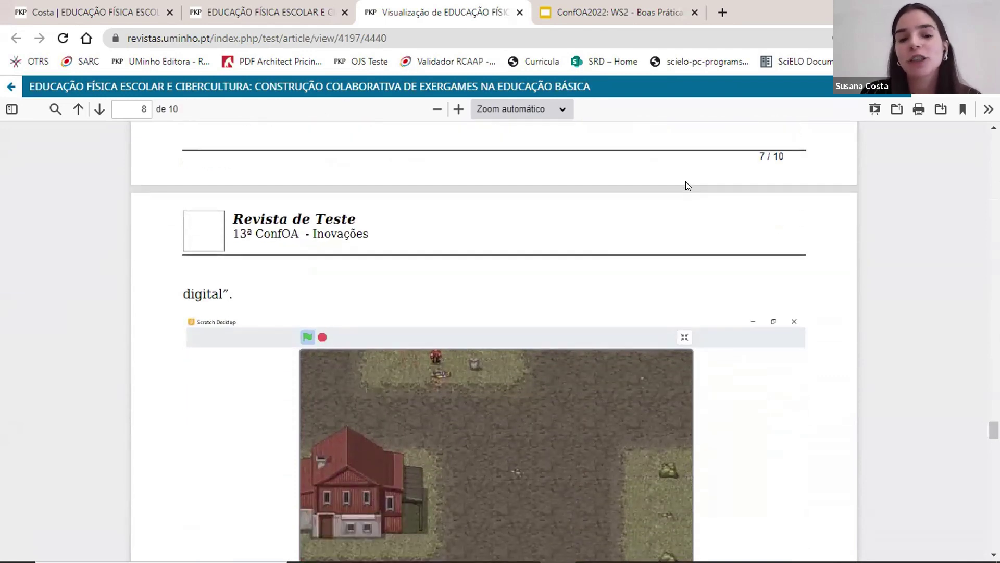
pyautogui.scroll(-7, 682, 189)
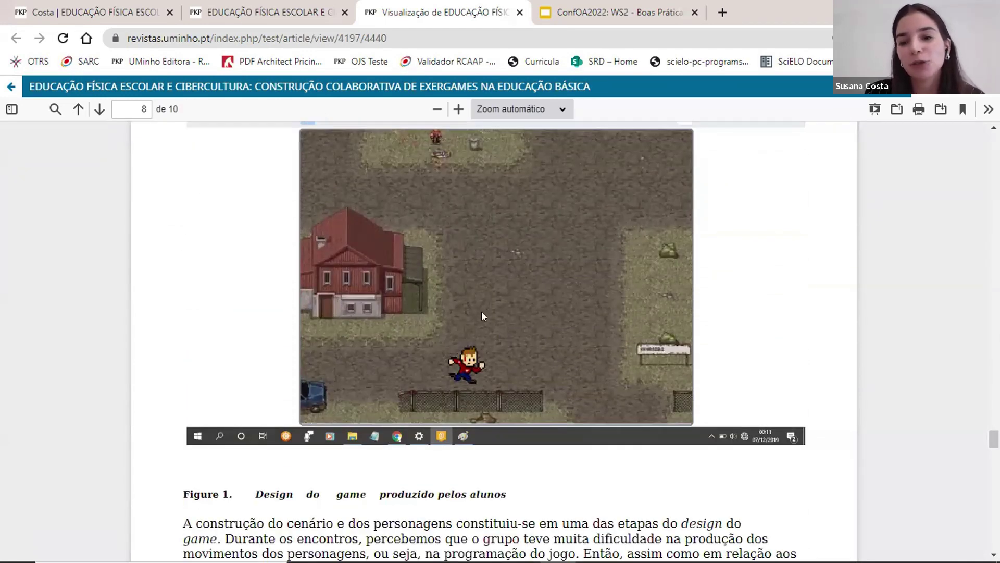
pyautogui.scroll(2, 515, 309)
pyautogui.scroll(-6, 521, 311)
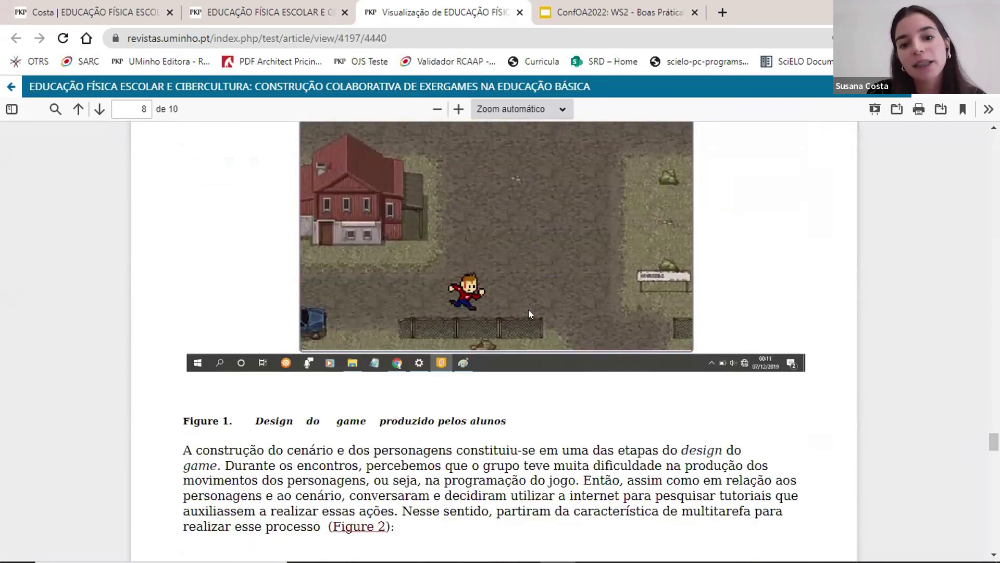
pyautogui.scroll(-18, 591, 311)
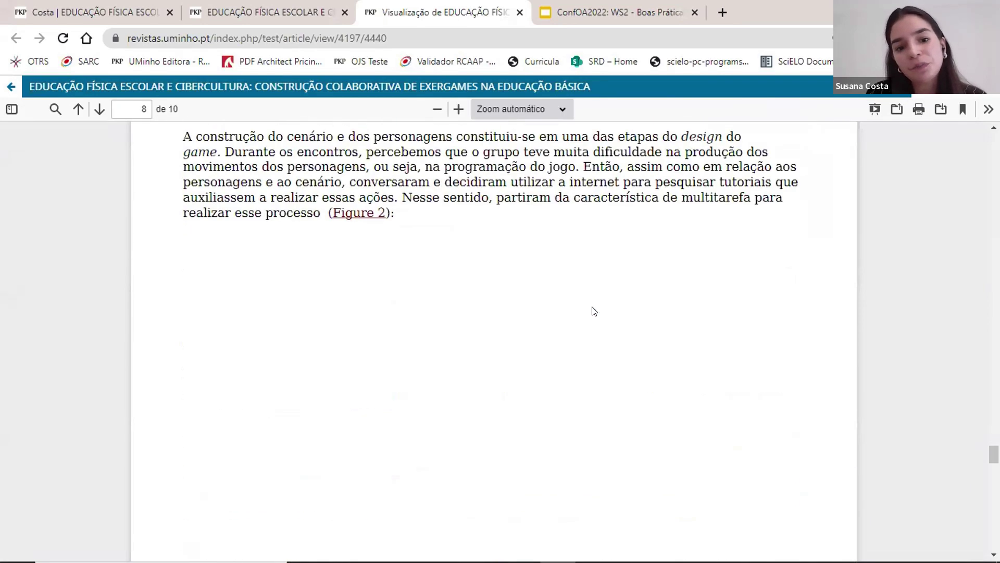
pyautogui.scroll(8, 483, 278)
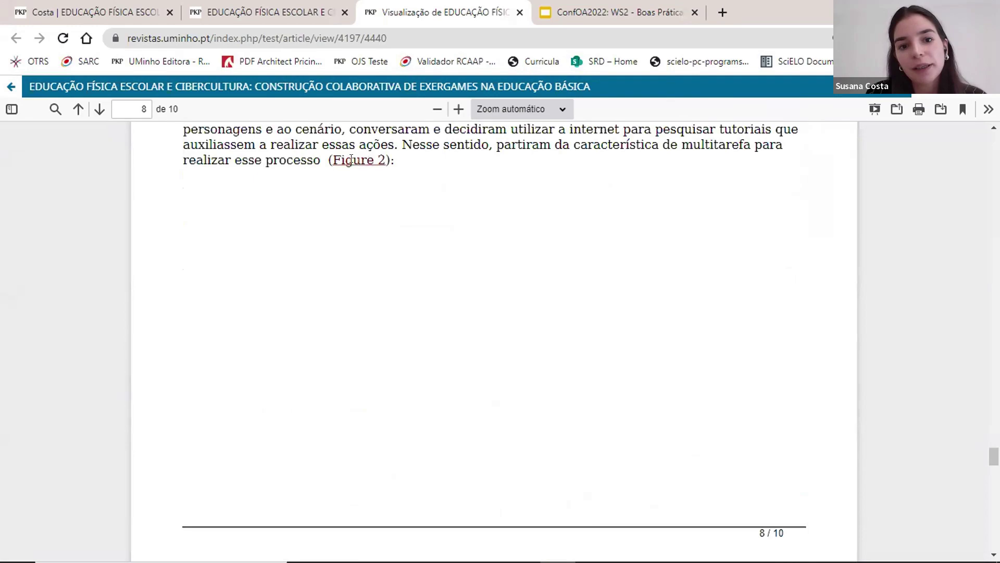
pyautogui.scroll(-8, 566, 228)
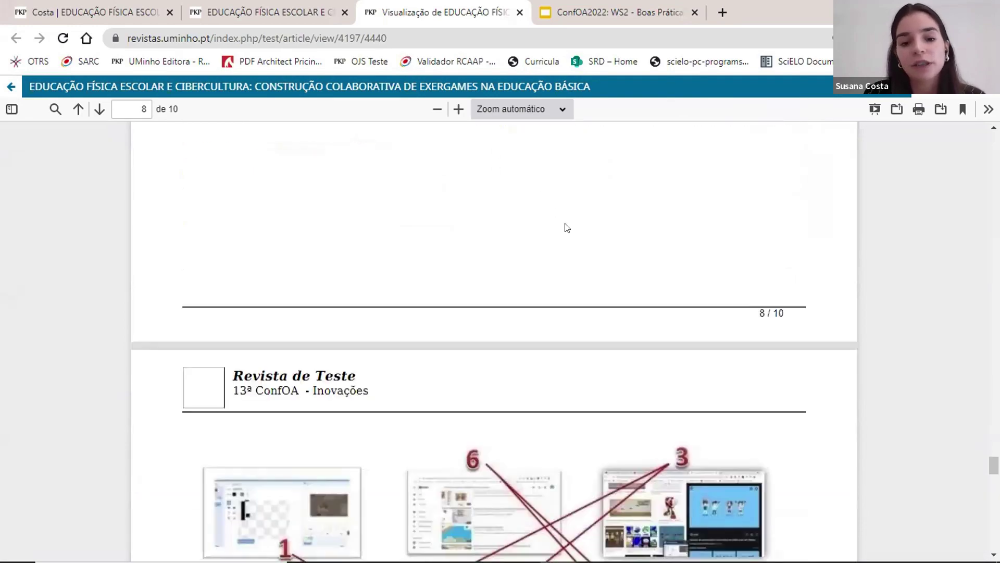
pyautogui.scroll(-14, 567, 227)
pyautogui.scroll(-20, 553, 317)
pyautogui.scroll(-8, 556, 315)
pyautogui.scroll(-13, 488, 301)
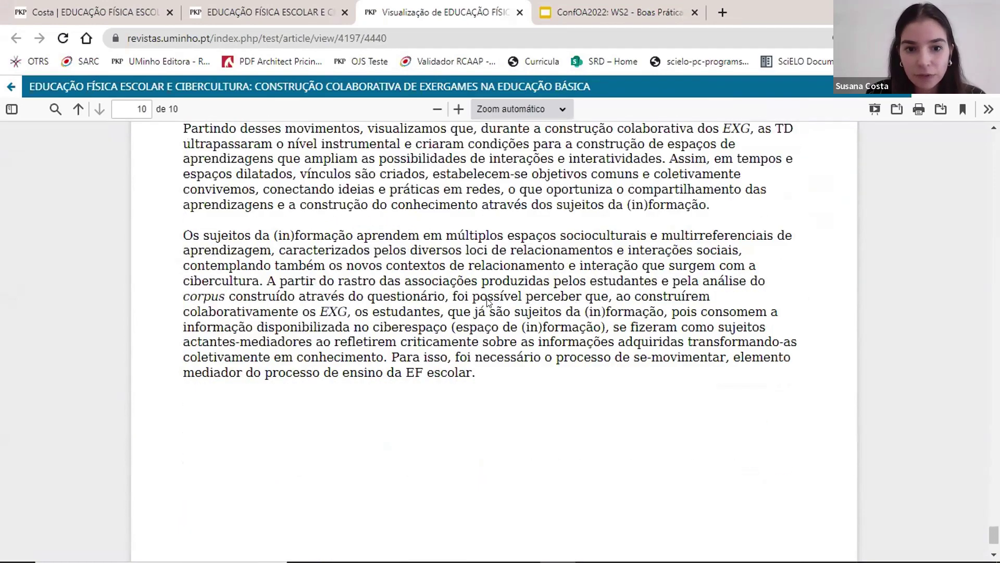
pyautogui.scroll(-4, 488, 301)
pyautogui.scroll(12, 496, 299)
pyautogui.scroll(20, 497, 295)
pyautogui.scroll(15, 497, 301)
pyautogui.scroll(15, 497, 300)
pyautogui.scroll(20, 497, 301)
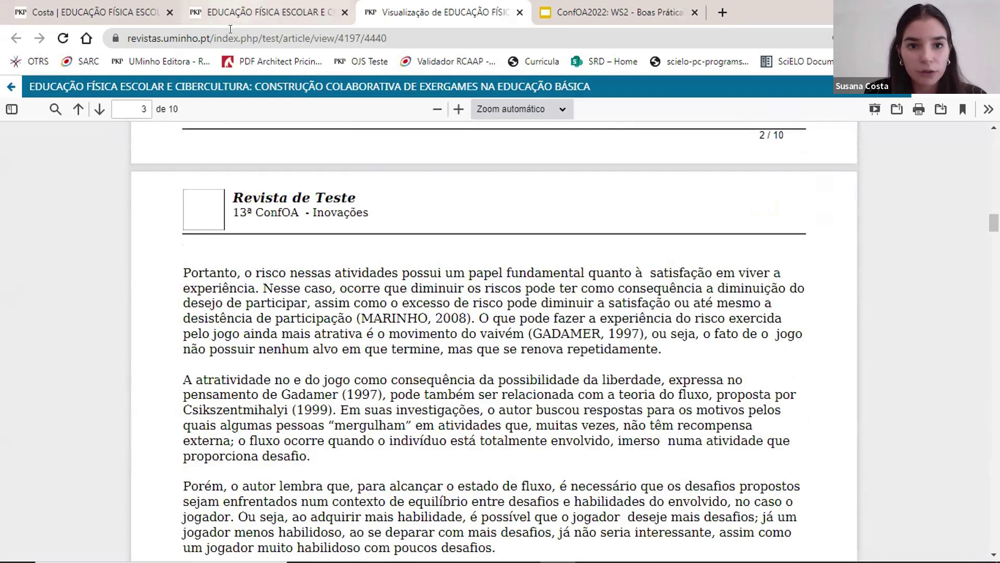
# Open the article's HTML version from its article page in a separate browser tab and switch to it.
pyautogui.click(230, 13)
pyautogui.rightClick(593, 293)
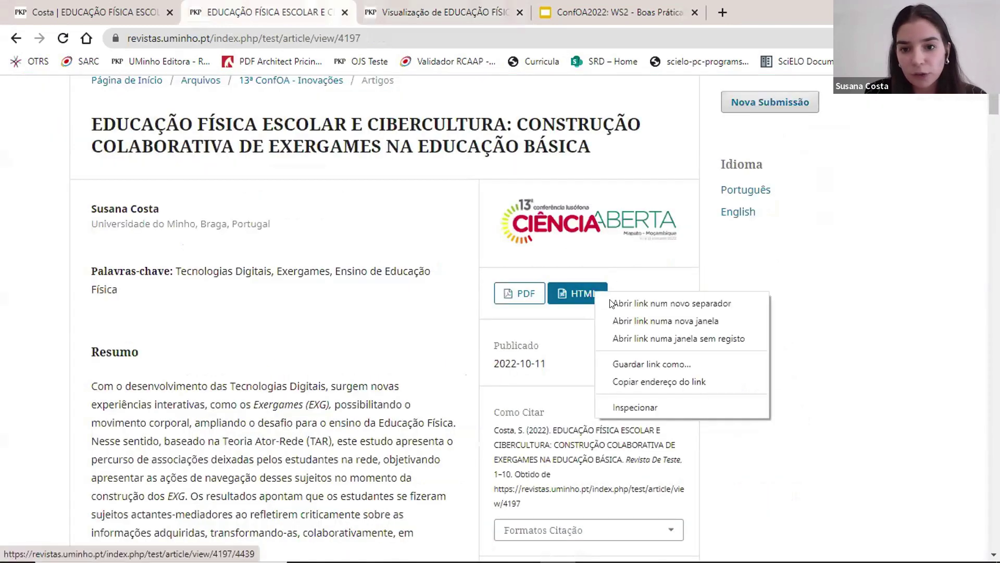
pyautogui.click(612, 302)
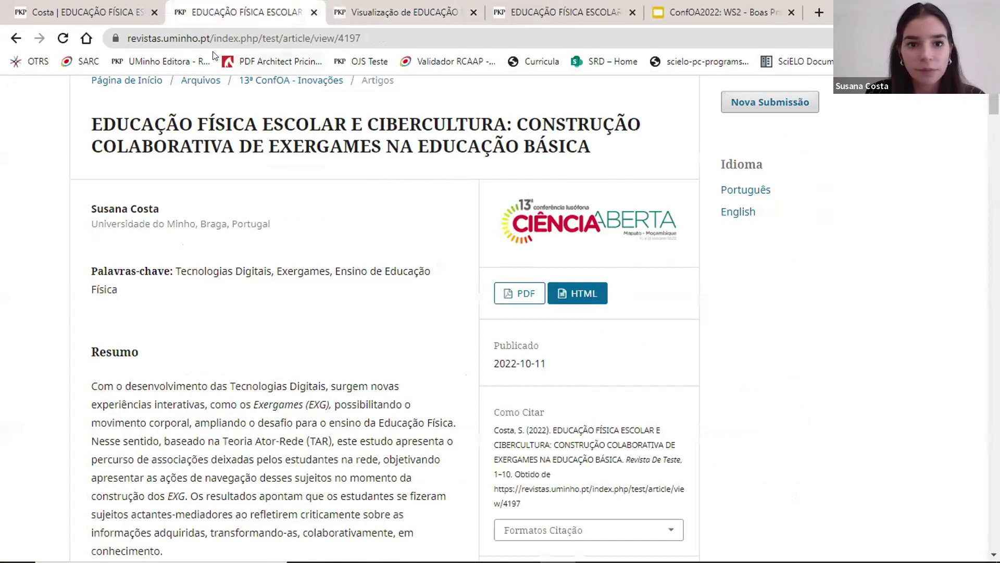
pyautogui.hotkey('ctrl', 'Tab')
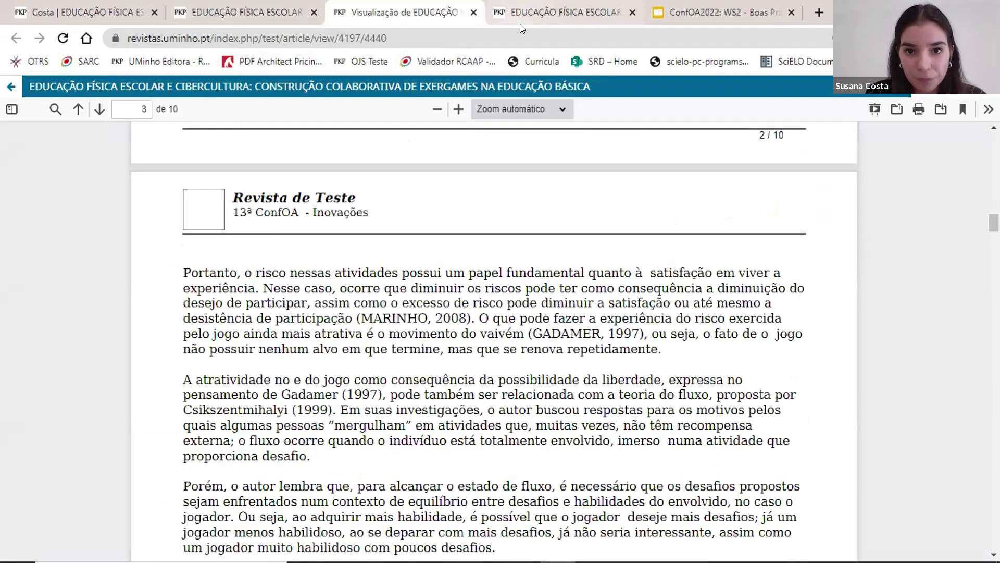
pyautogui.click(519, 16)
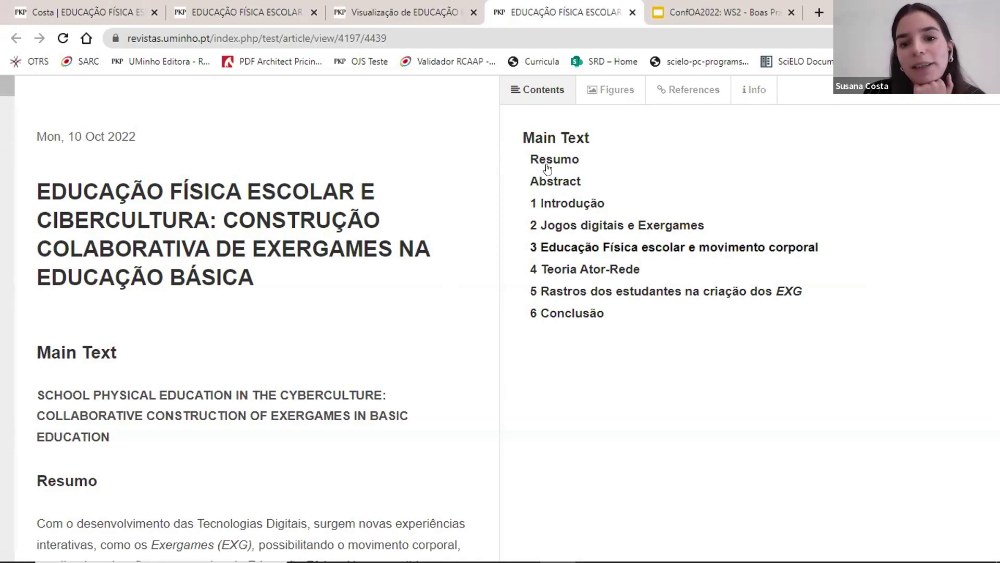
# Jump through the HTML article's sections from 1 Introdução to 6 Conclusão and return to Resumo.
pyautogui.click(571, 206)
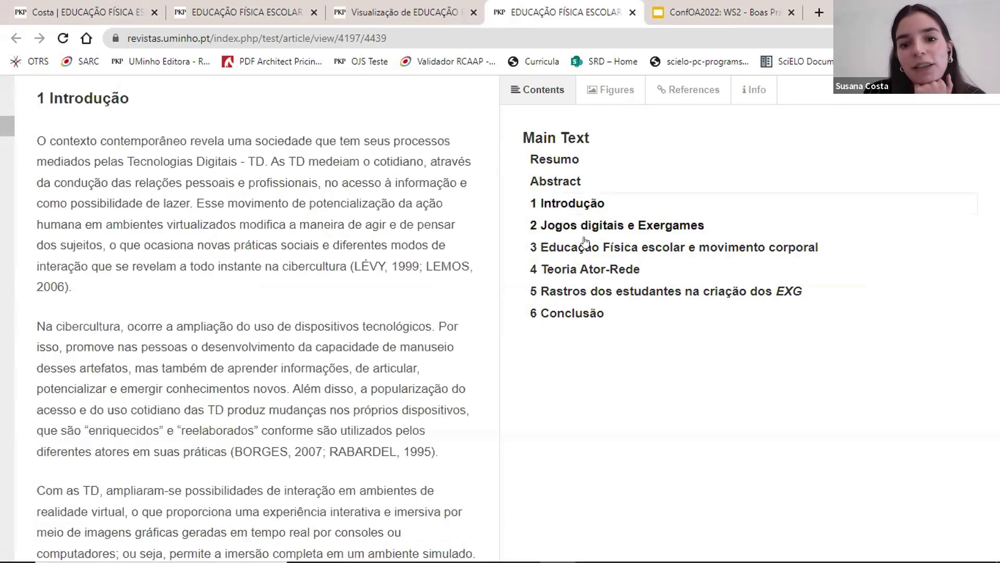
pyautogui.click(575, 225)
pyautogui.click(590, 249)
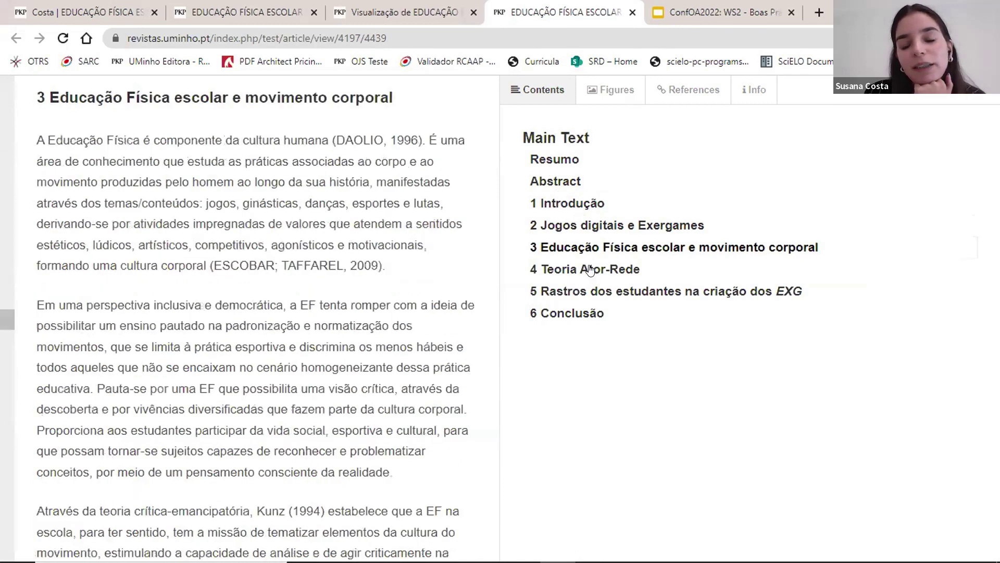
pyautogui.click(591, 269)
pyautogui.click(592, 291)
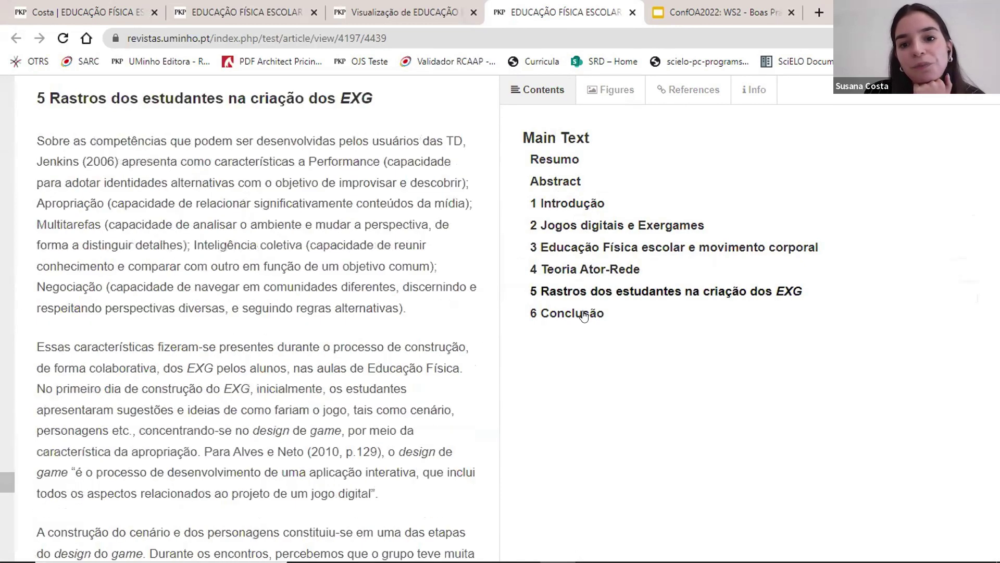
pyautogui.click(583, 314)
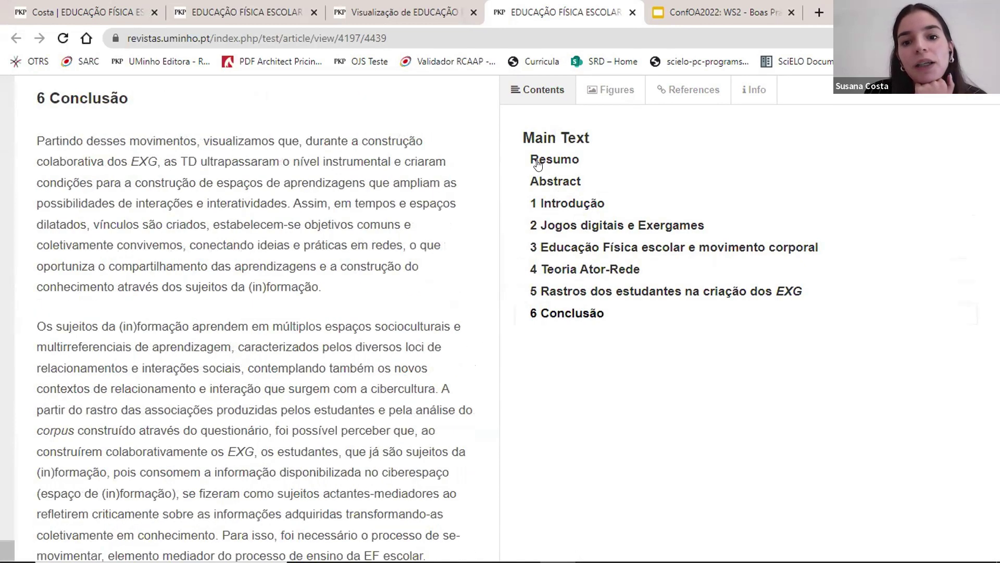
pyautogui.click(537, 160)
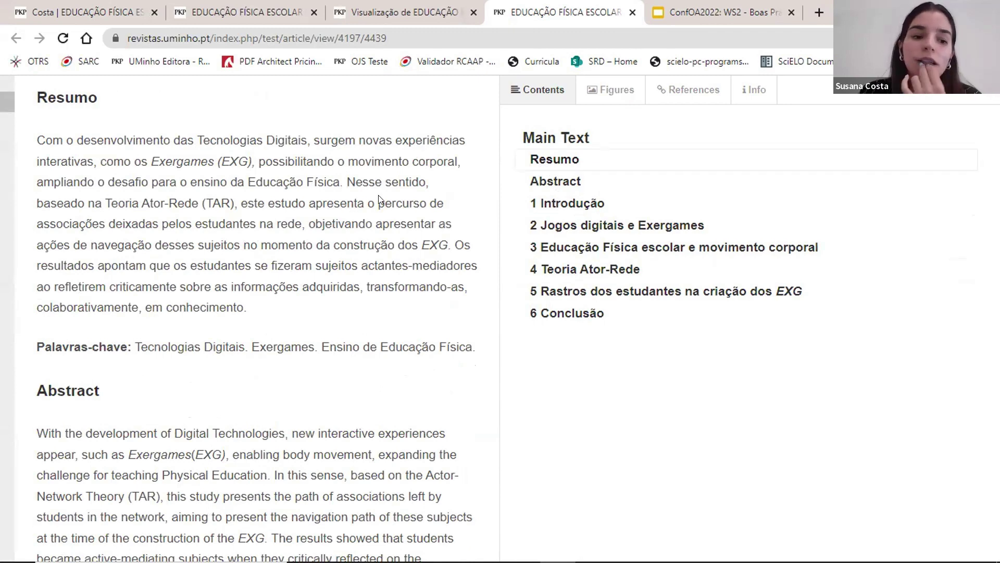
# Review the HTML article's body text from Resumo through section 5, including the block quotation and in-text citations.
pyautogui.scroll(-12, 379, 200)
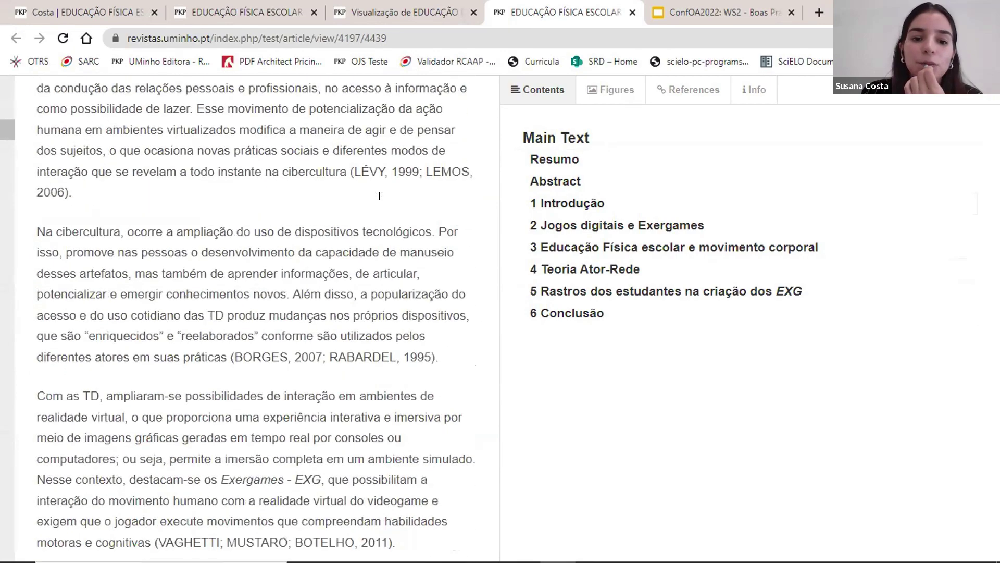
pyautogui.scroll(-15, 379, 196)
pyautogui.scroll(-15, 379, 196)
pyautogui.scroll(-15, 379, 196)
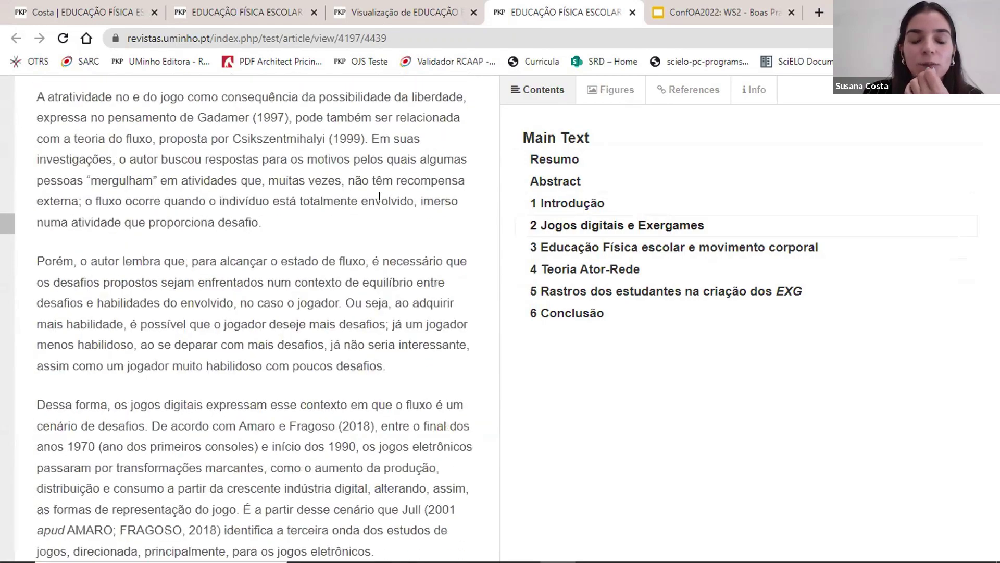
pyautogui.scroll(-4, 379, 196)
pyautogui.scroll(-4, 379, 194)
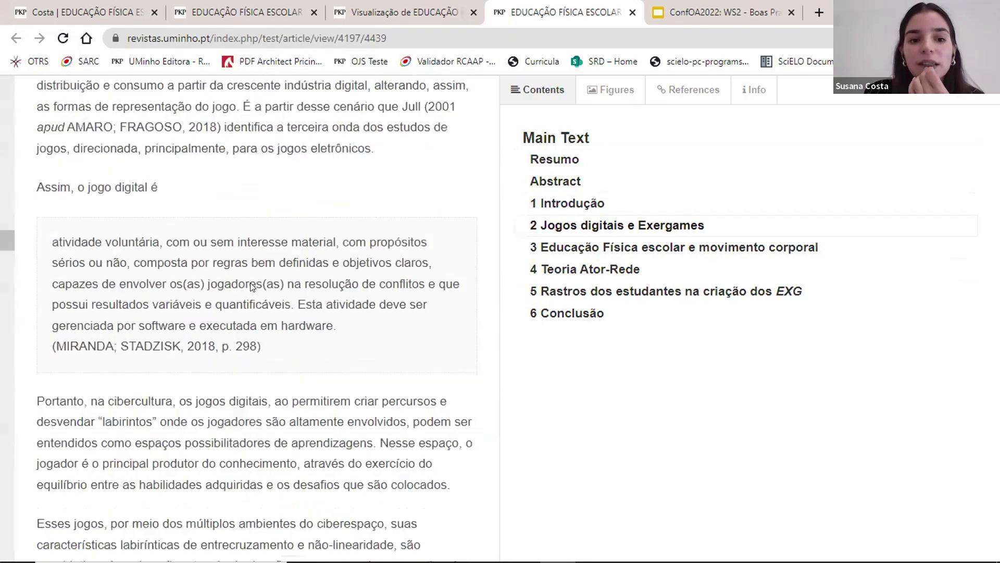
pyautogui.scroll(-3, 286, 265)
pyautogui.scroll(-12, 286, 264)
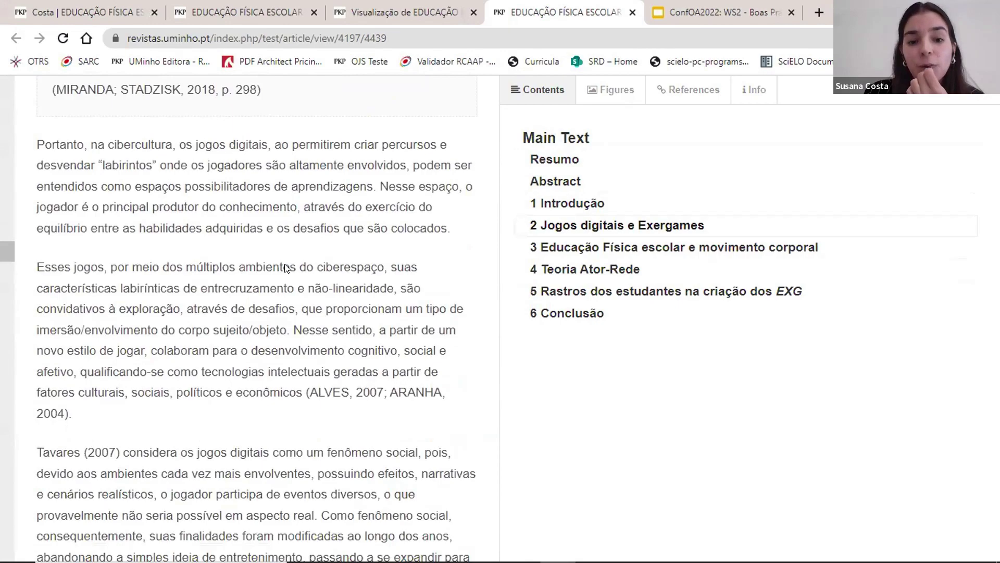
pyautogui.scroll(-14, 285, 264)
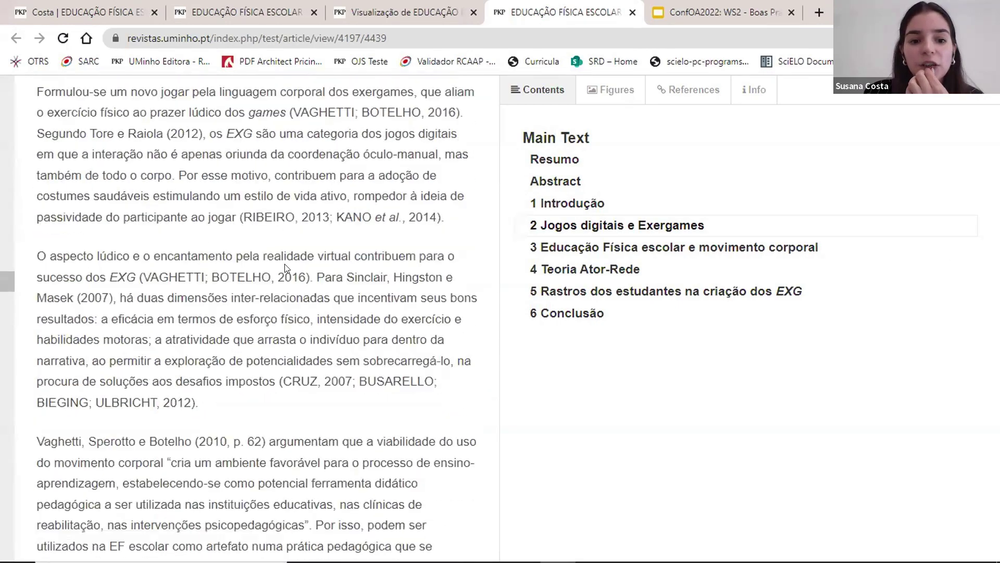
pyautogui.scroll(-15, 285, 264)
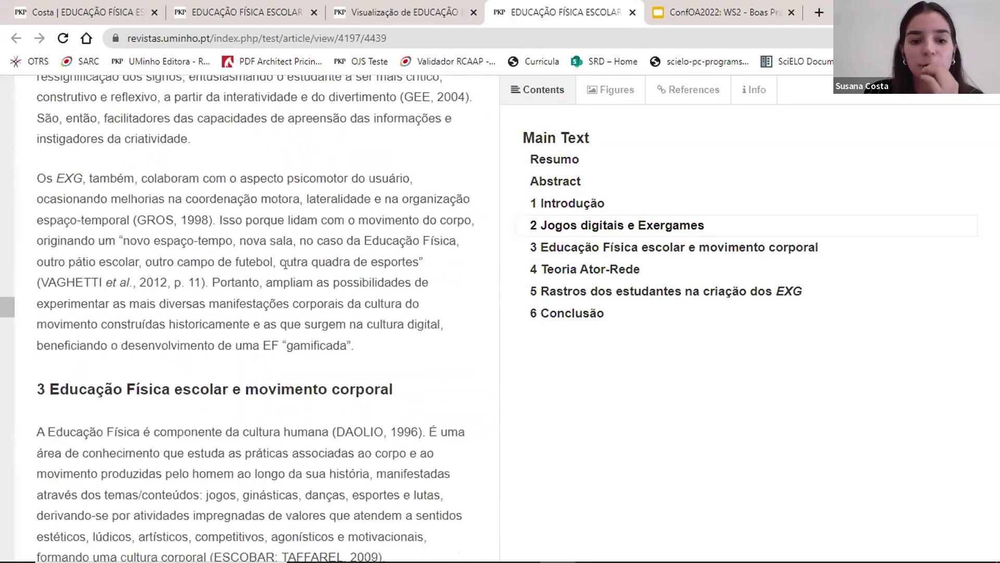
pyautogui.scroll(-15, 285, 266)
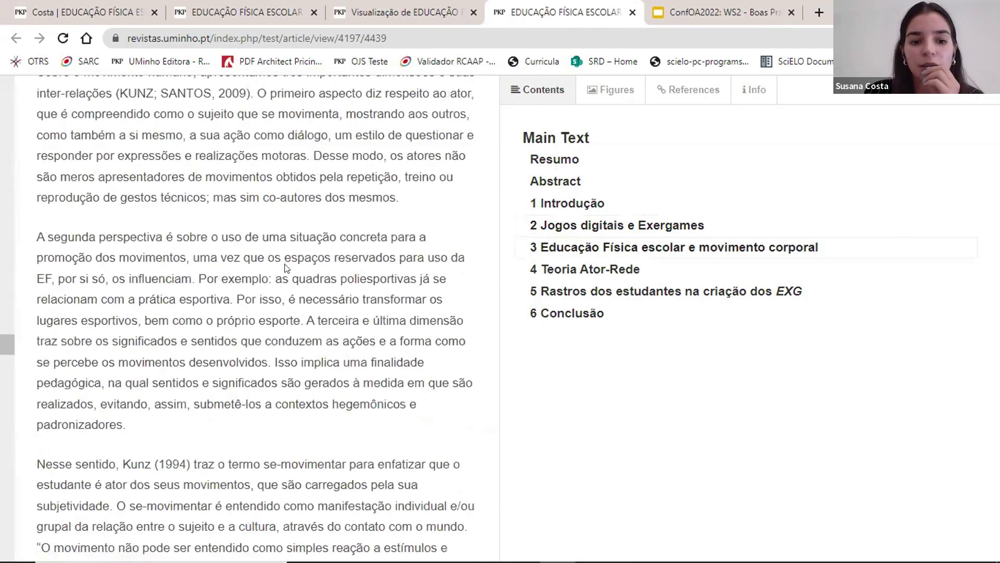
pyautogui.scroll(-13, 285, 264)
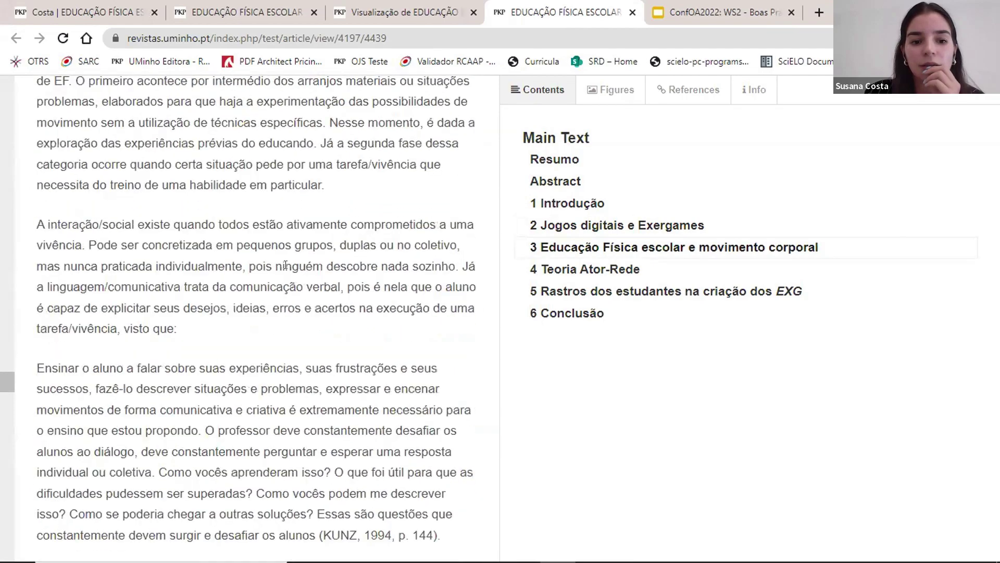
pyautogui.scroll(-12, 285, 264)
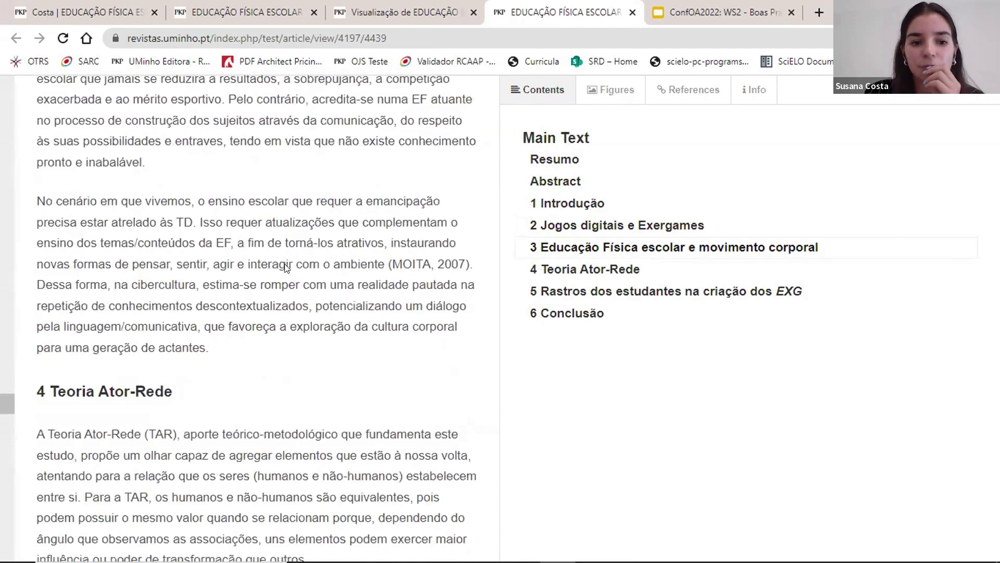
pyautogui.scroll(-16, 285, 266)
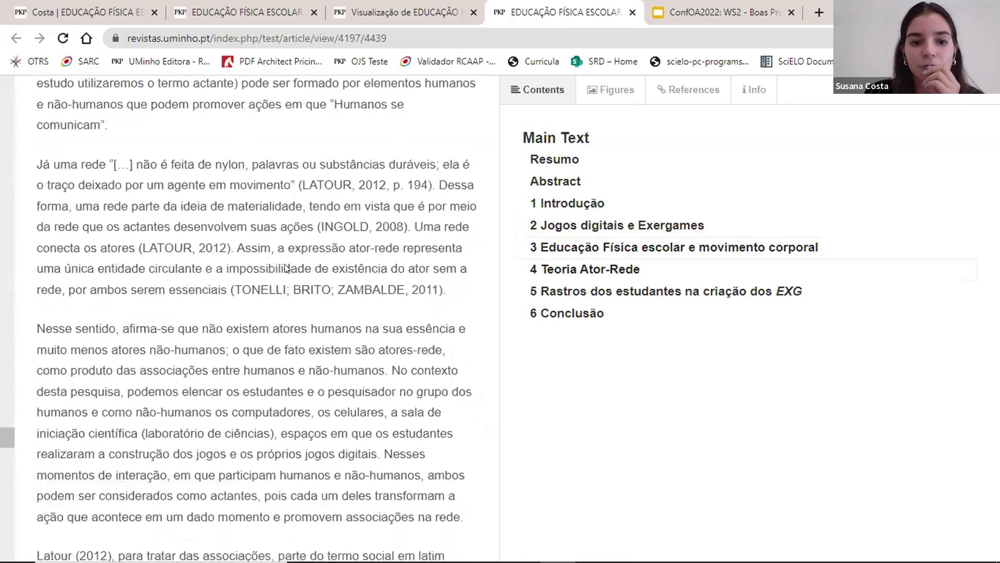
pyautogui.scroll(-19, 285, 264)
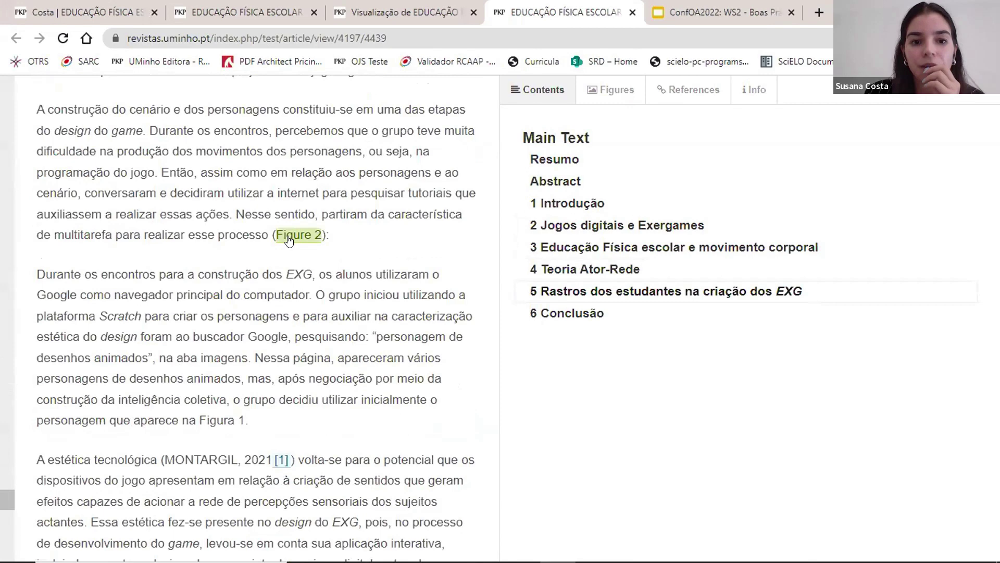
# Follow the Figure 2 cross-reference in the text and examine the article's figures and captions.
pyautogui.click(300, 237)
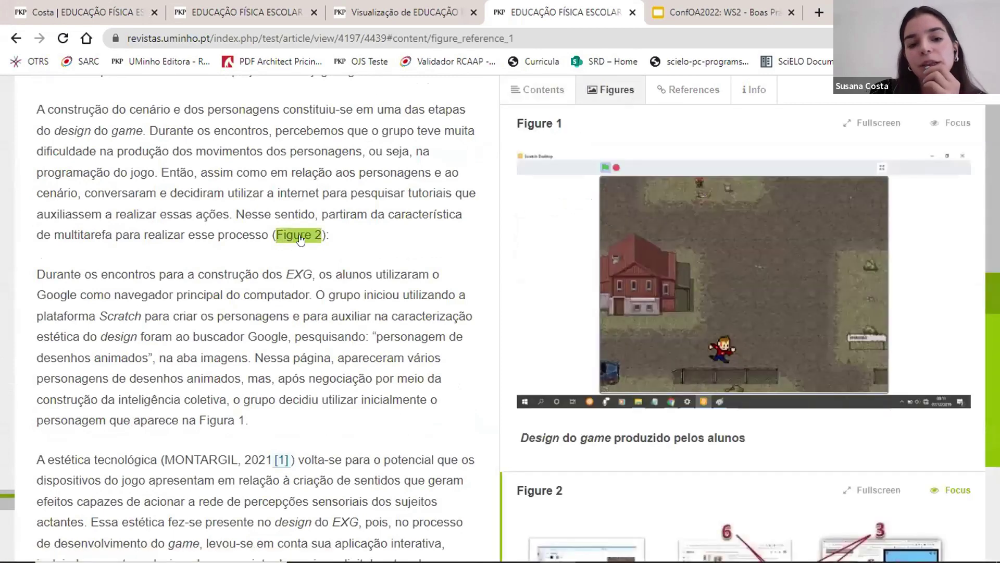
pyautogui.scroll(-4, 737, 305)
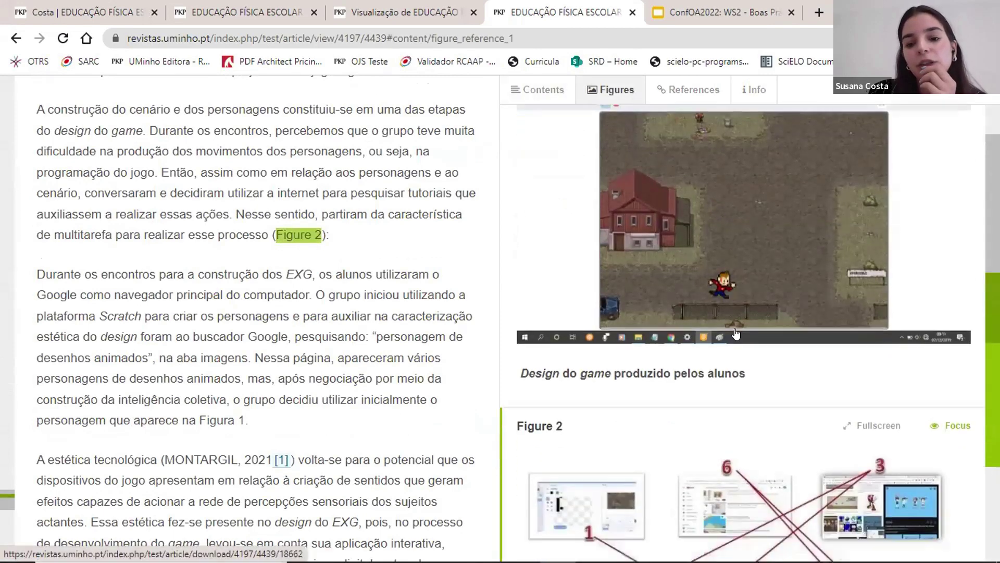
pyautogui.scroll(-4, 790, 360)
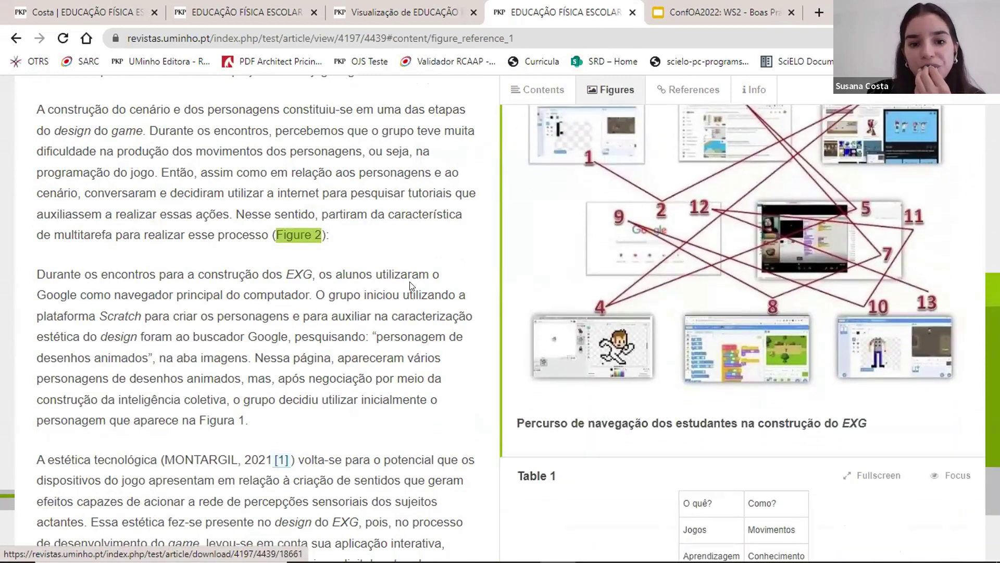
# Follow citation [2] in the MORGADO paragraph to view its linked bibliographic reference.
pyautogui.scroll(-5, 411, 286)
pyautogui.scroll(-3, 412, 285)
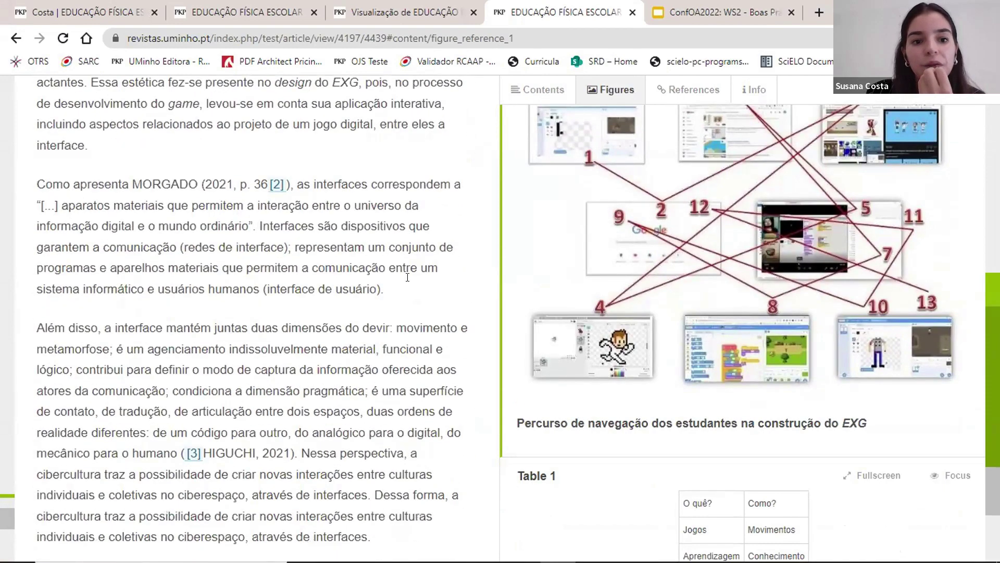
pyautogui.click(277, 184)
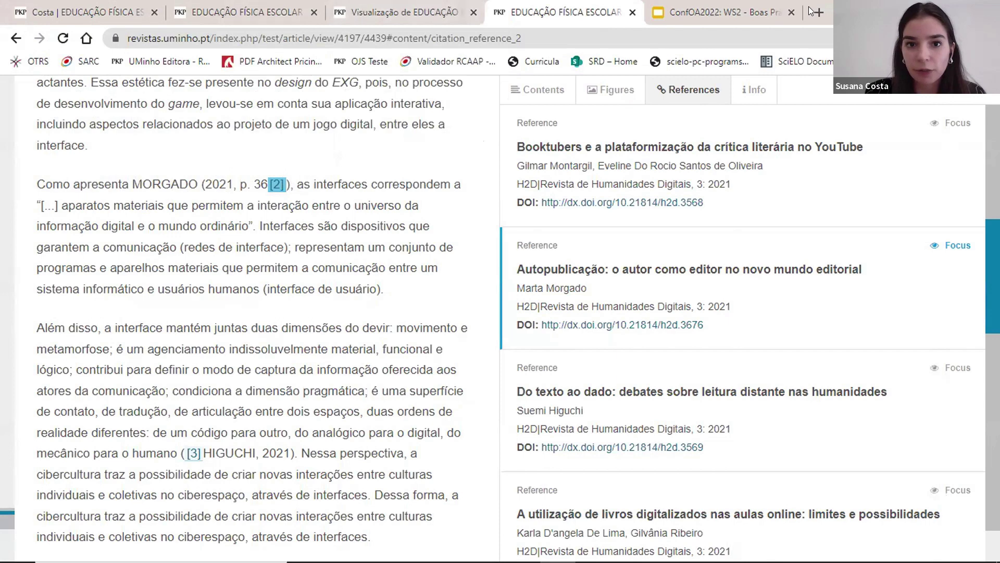
# Switch to the ConfOA2022 presentation in Google Slides and present the "Aspetos a destacar:" slide in full screen.
pyautogui.hotkey('ctrl', 'Tab')
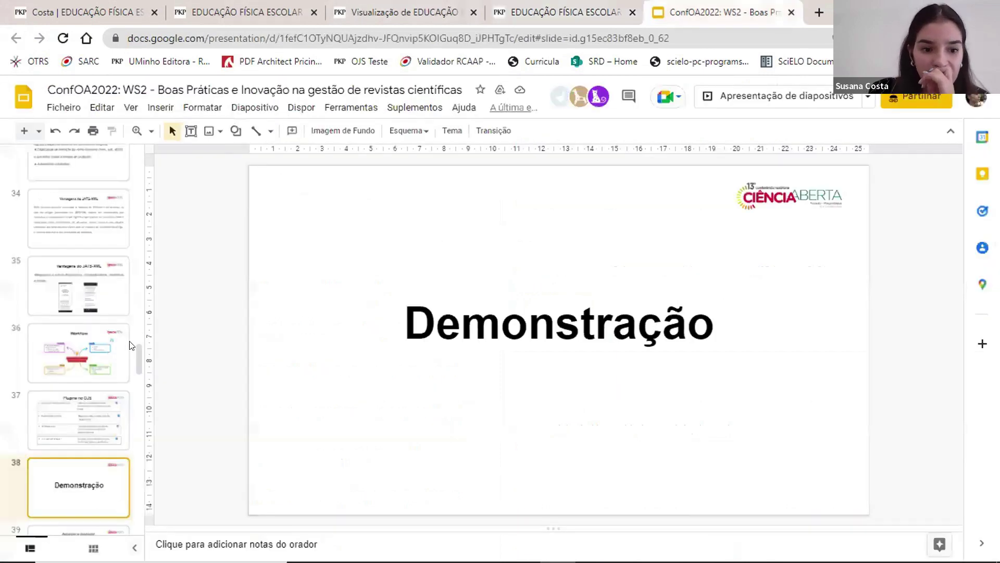
pyautogui.click(86, 350)
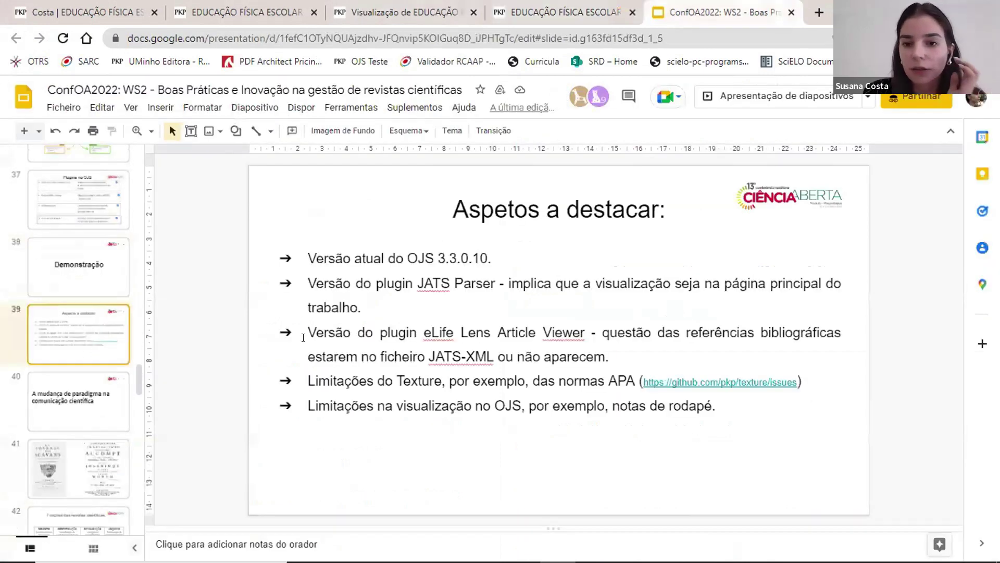
pyautogui.click(737, 99)
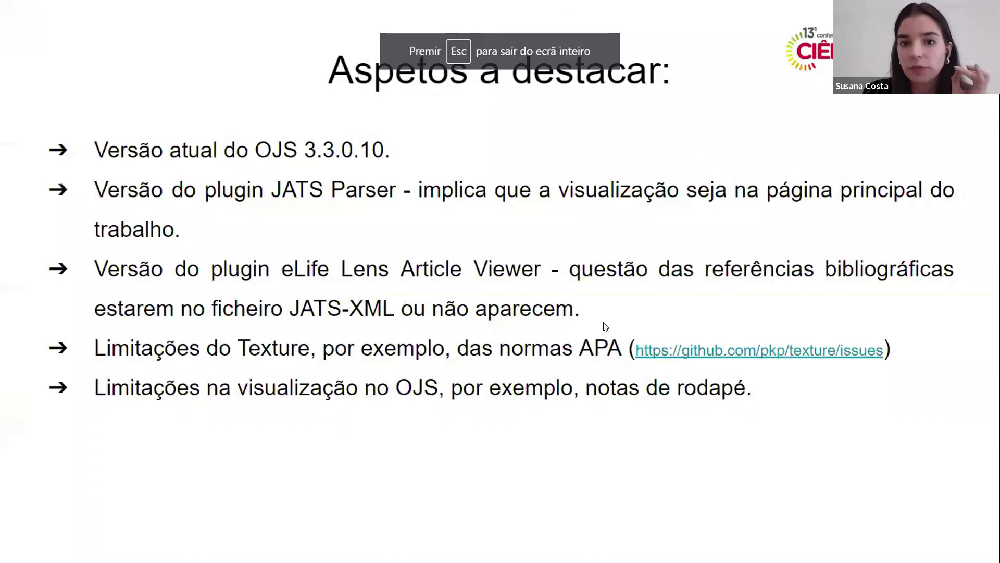